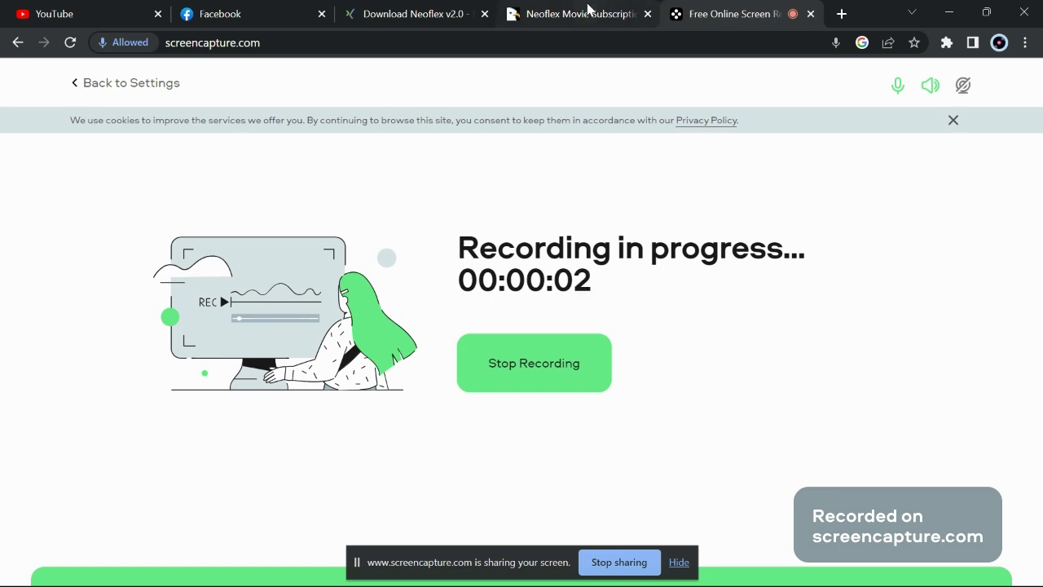
Switch to the Neoflex Movie Subscription tab and step through the preview screenshots to the Sabrina home image
left_click(585, 14)
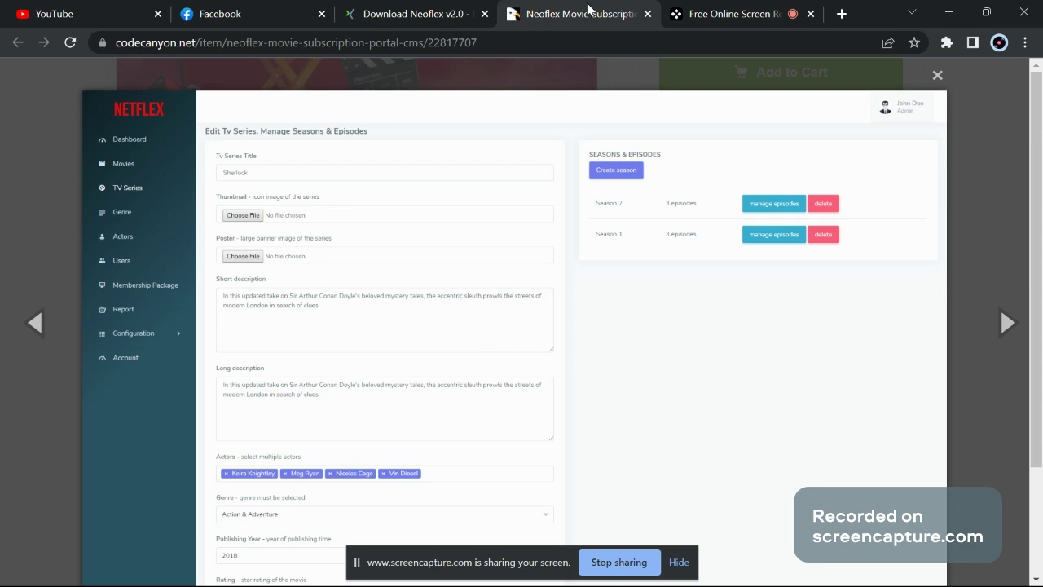
key("Right")
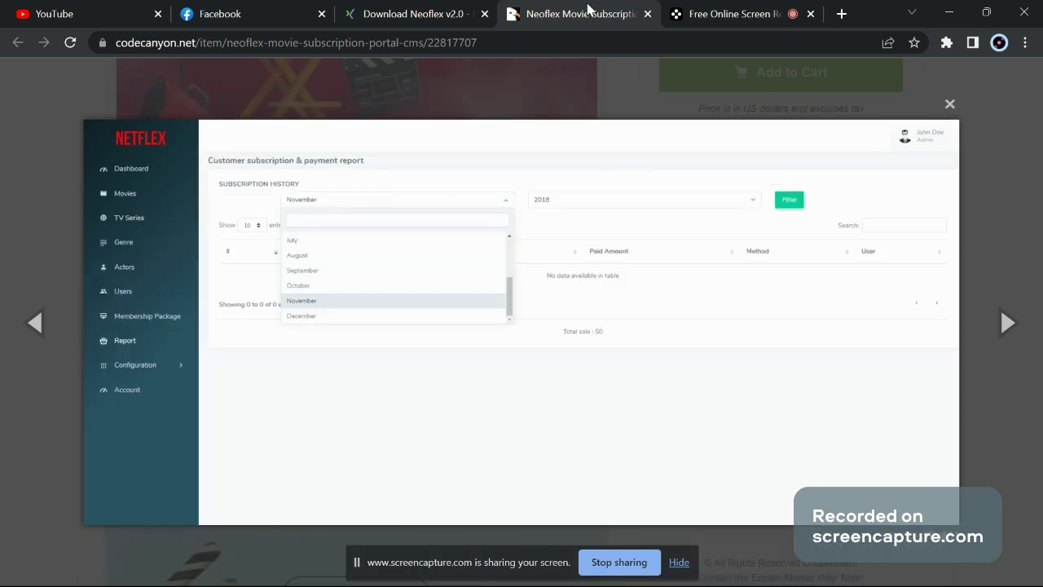
key("Right")
key("Right")
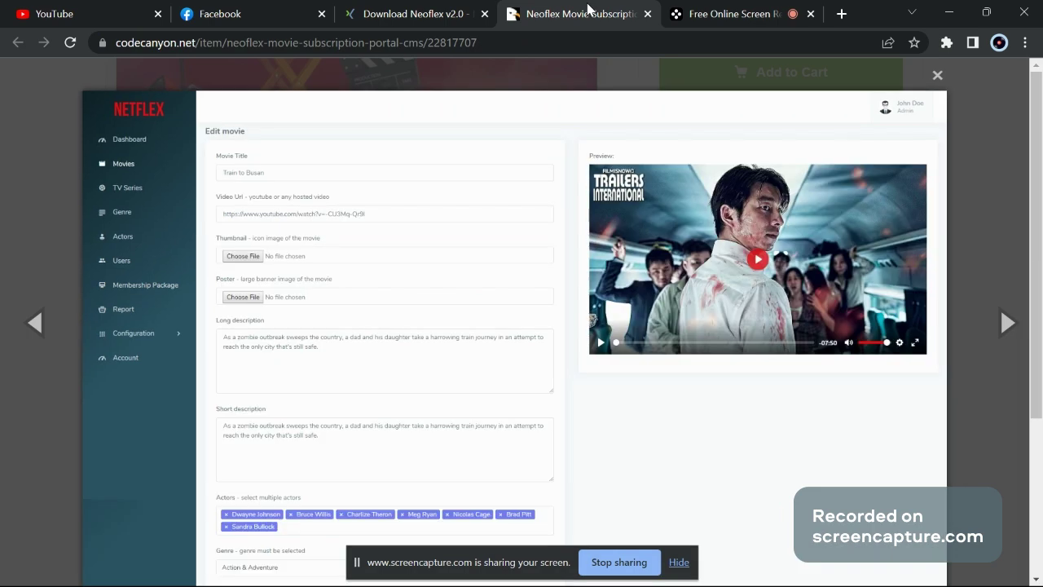
key("Right")
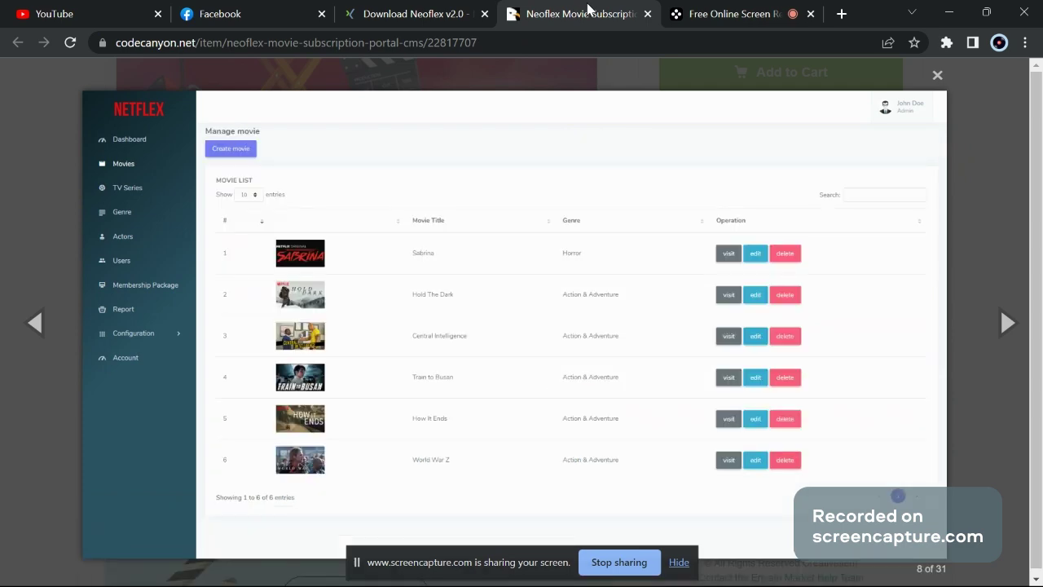
key("Right")
key("Right")
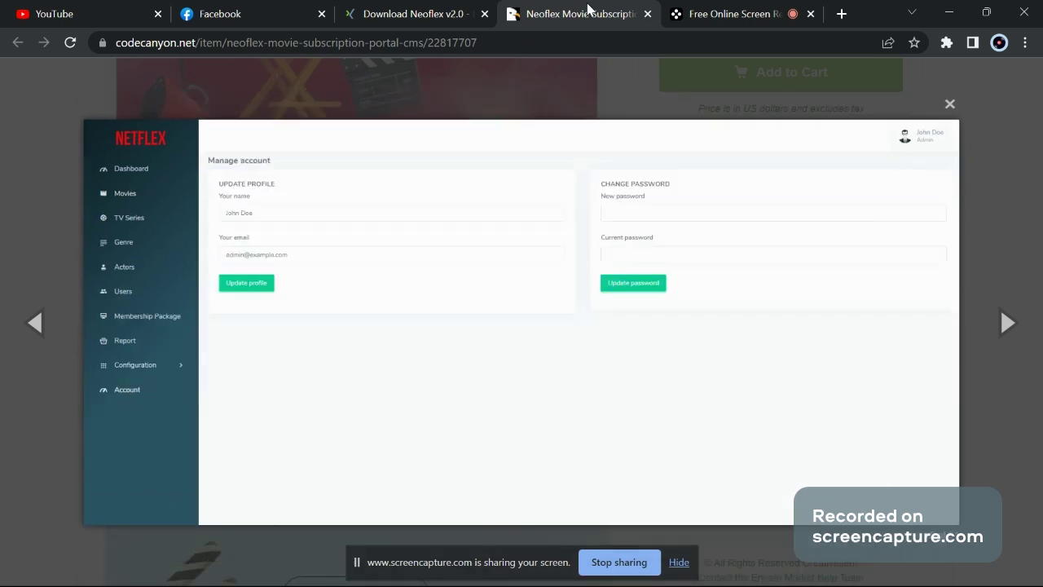
key("Right")
key("Right")
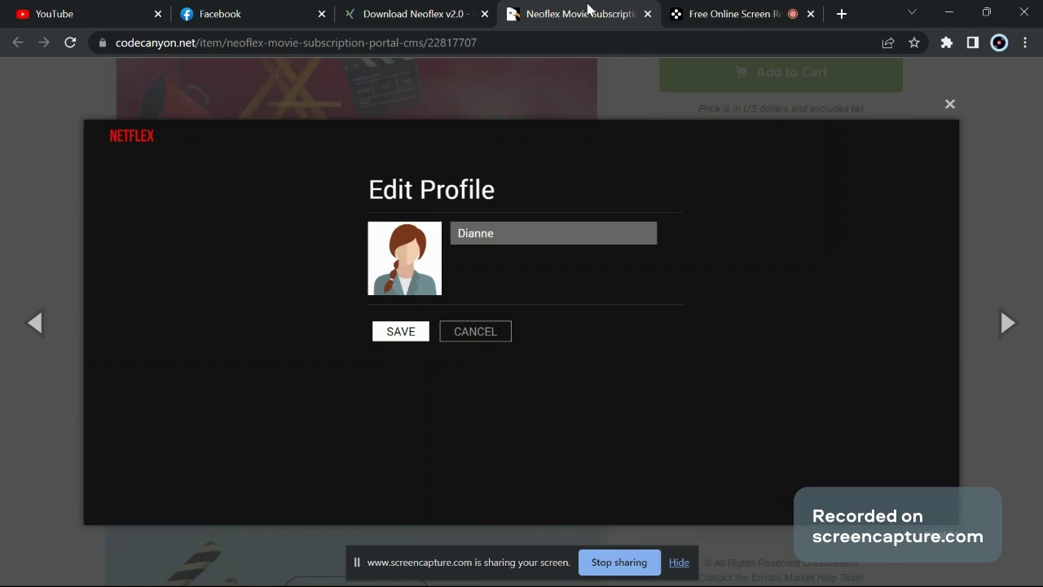
key("Right")
key("Right")
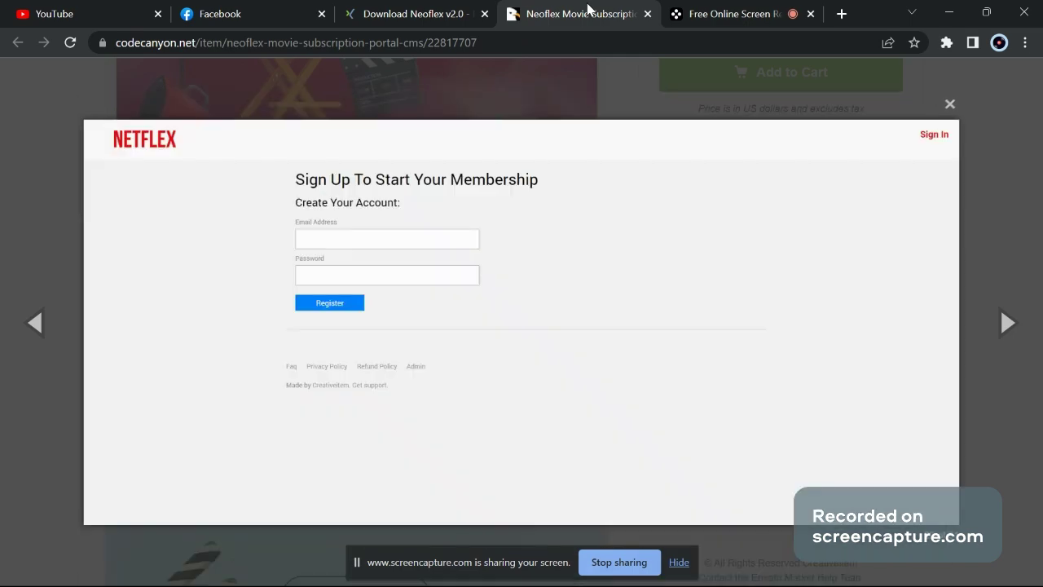
key("Right")
key("Right")
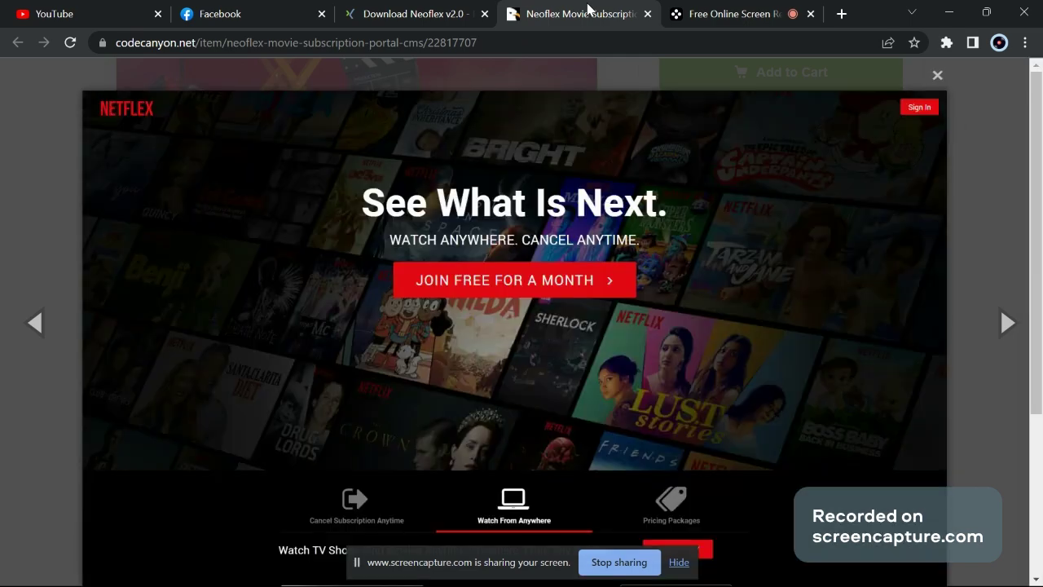
key("Right")
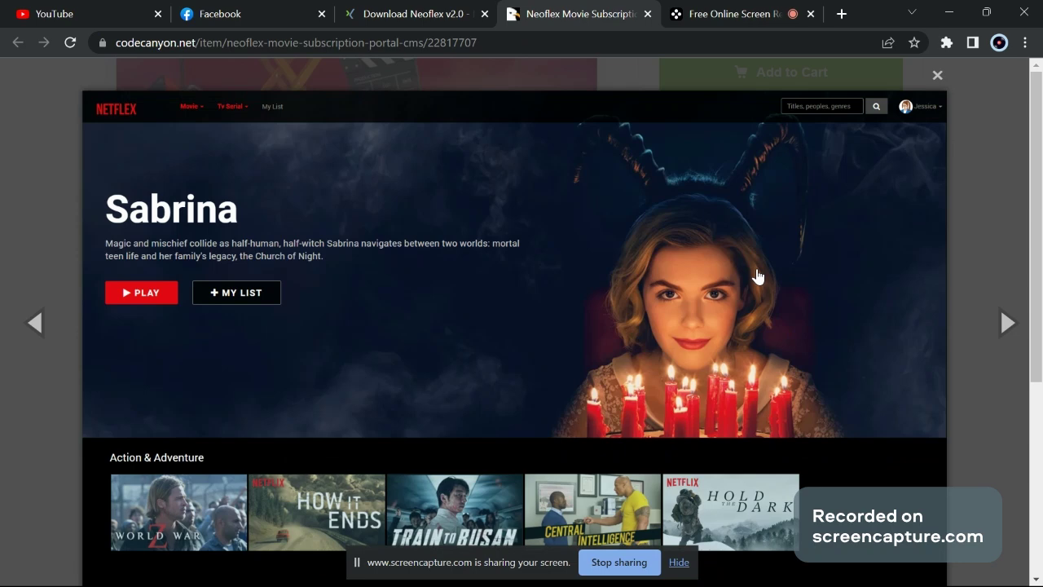
Advance through the Purchase Membership, Train to Busan, Sign Up, Sherlock, Edit Profile and Who Is Watching screenshots
left_click(757, 277)
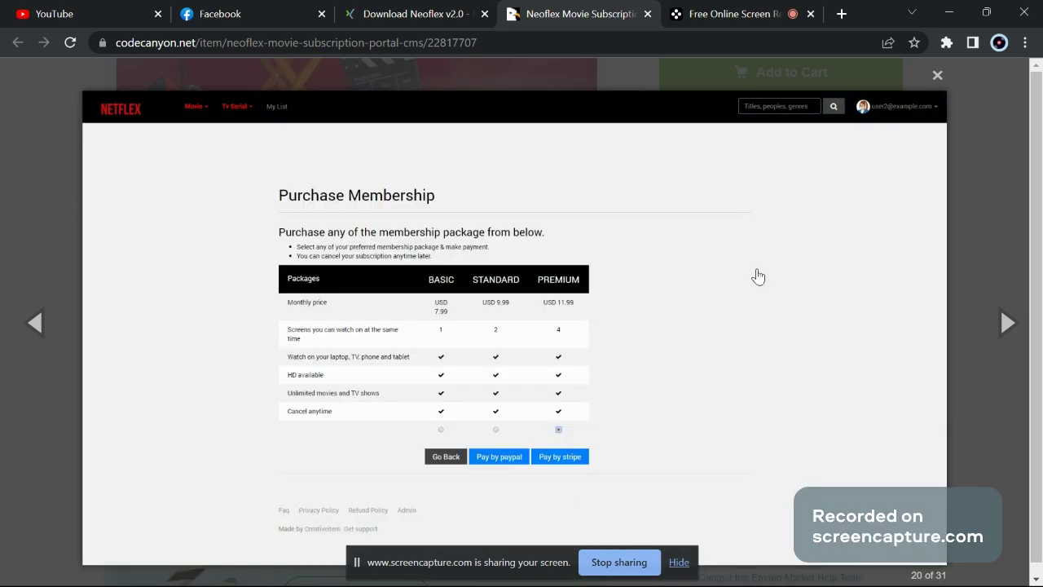
left_click(558, 428)
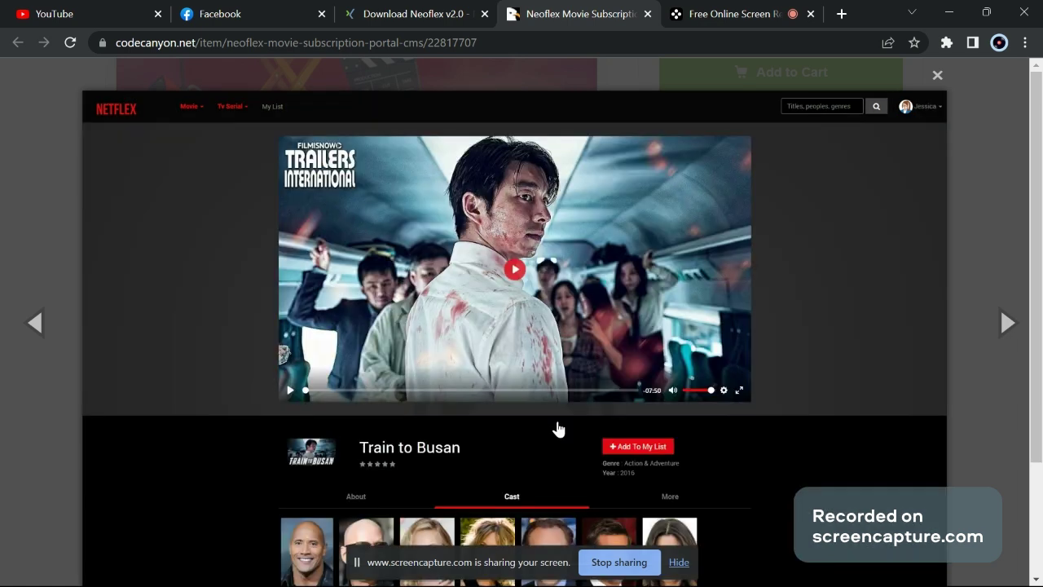
left_click(558, 429)
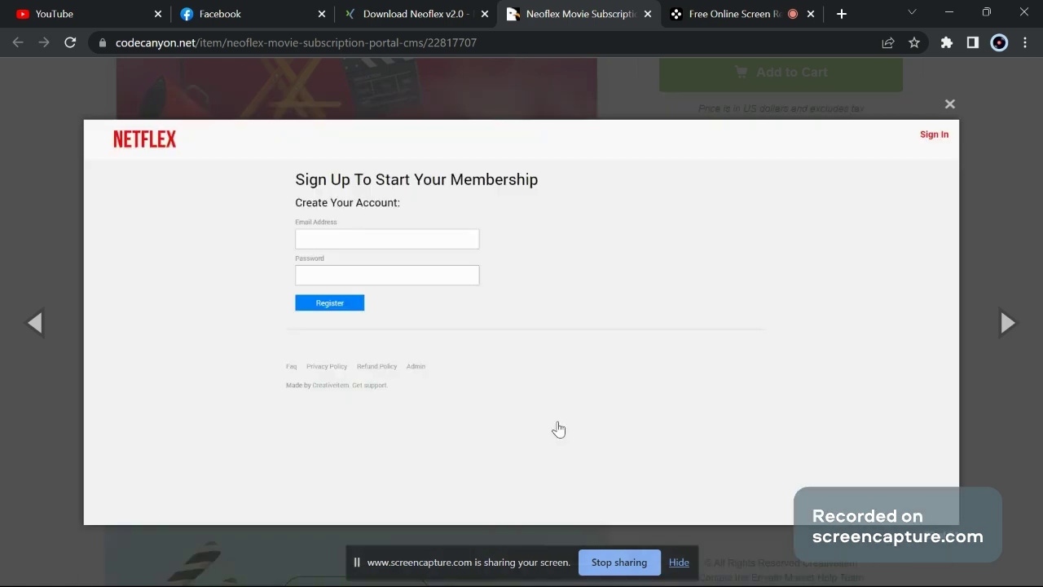
left_click(558, 428)
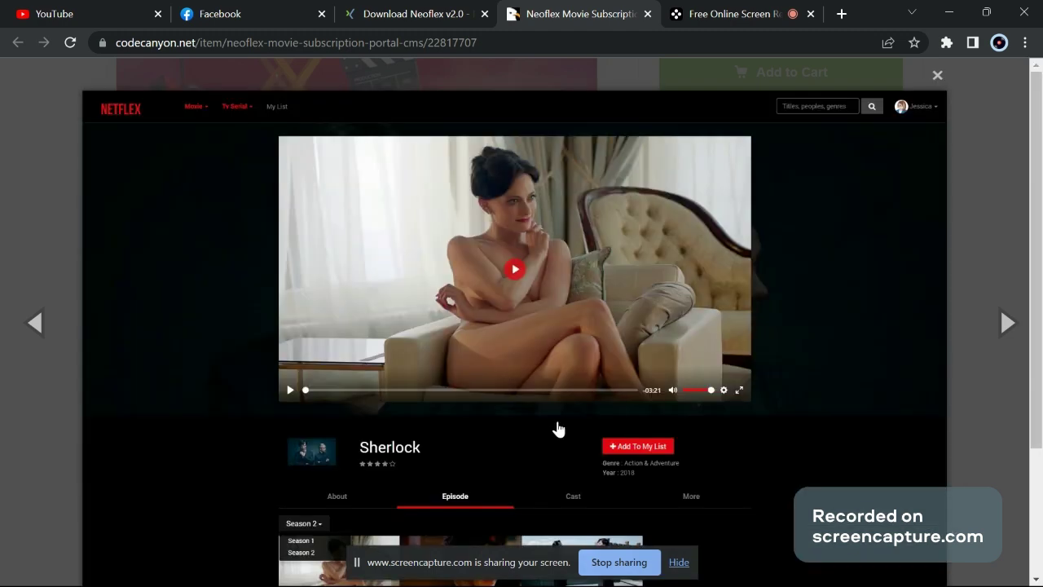
left_click(558, 429)
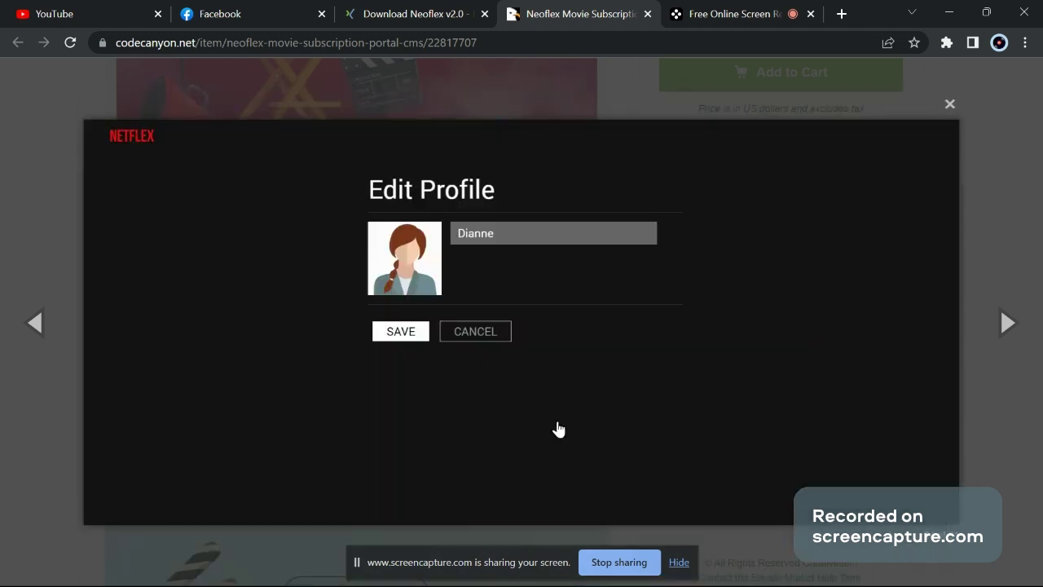
left_click(558, 428)
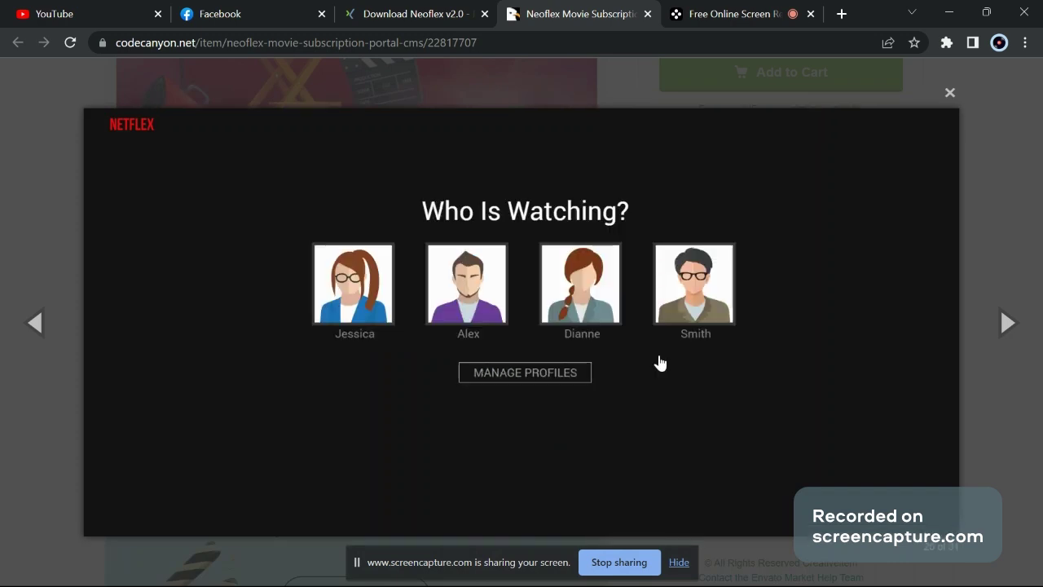
Continue through the Installation, database form, Manage movie/user and admin Dashboard screenshots, then open the nulled scripts site
left_click(422, 447)
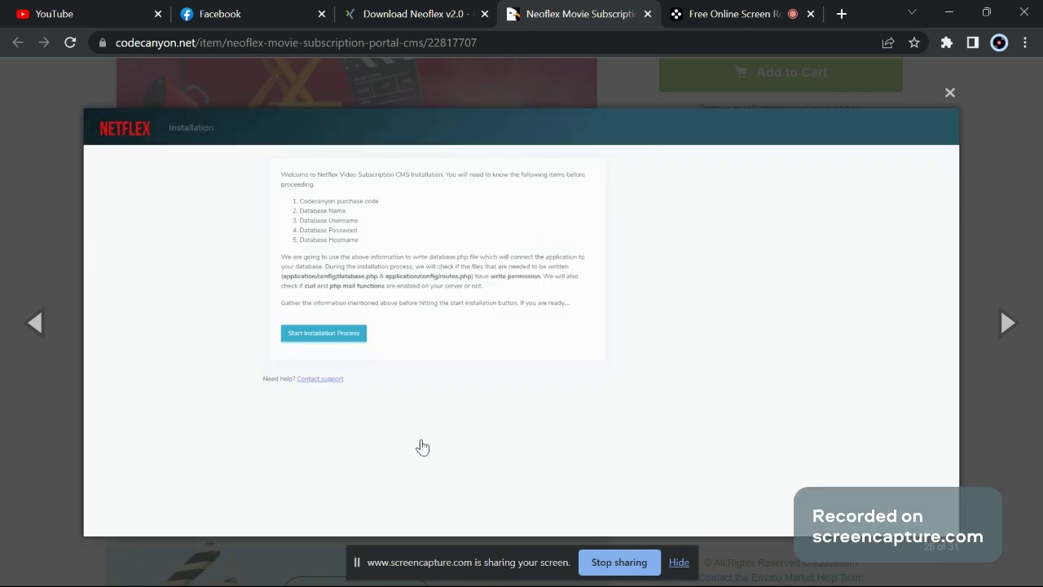
left_click(422, 447)
left_click(422, 447)
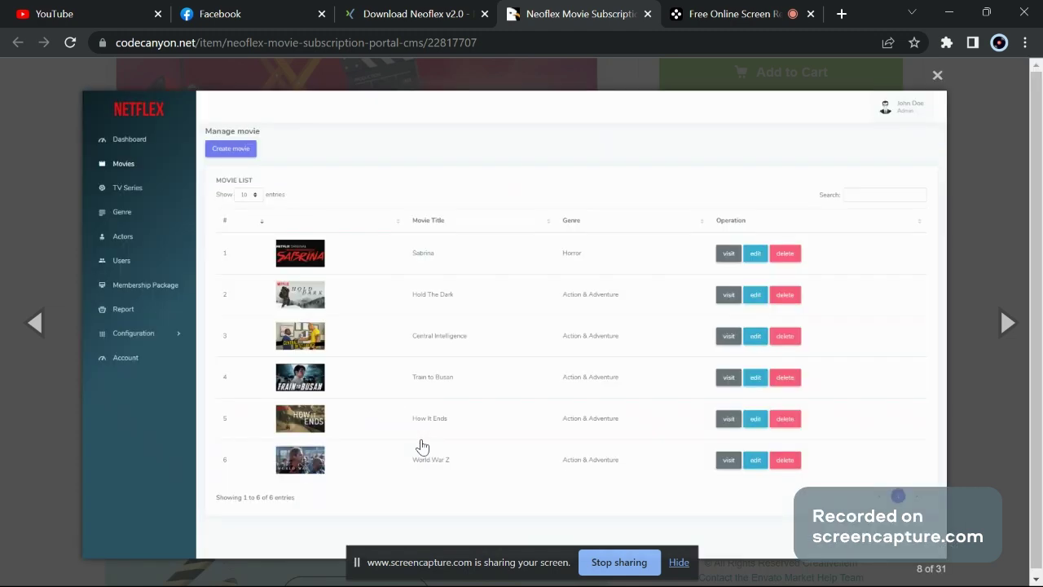
left_click(422, 448)
left_click(422, 448)
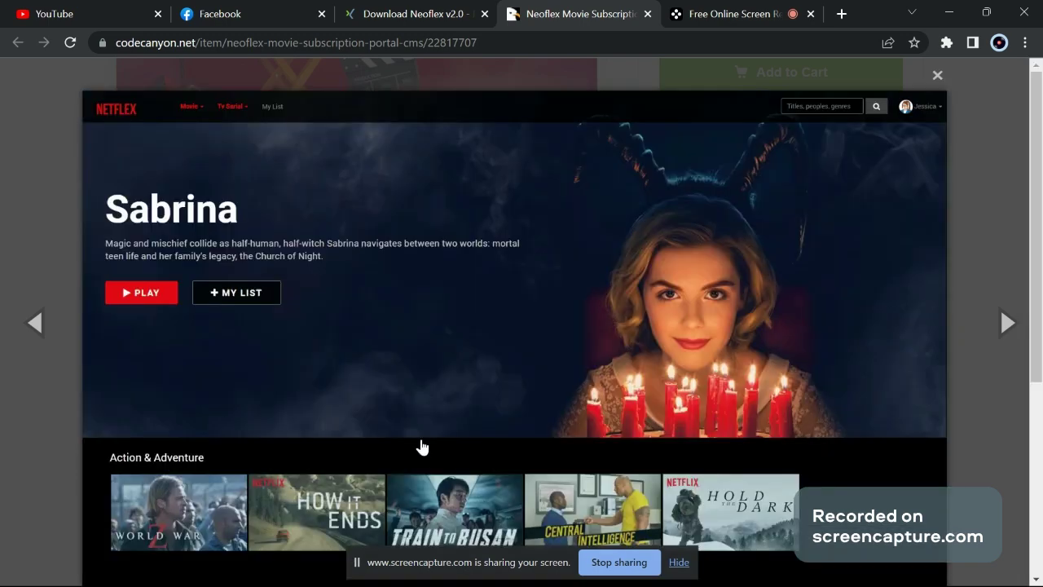
left_click(422, 447)
left_click(422, 447)
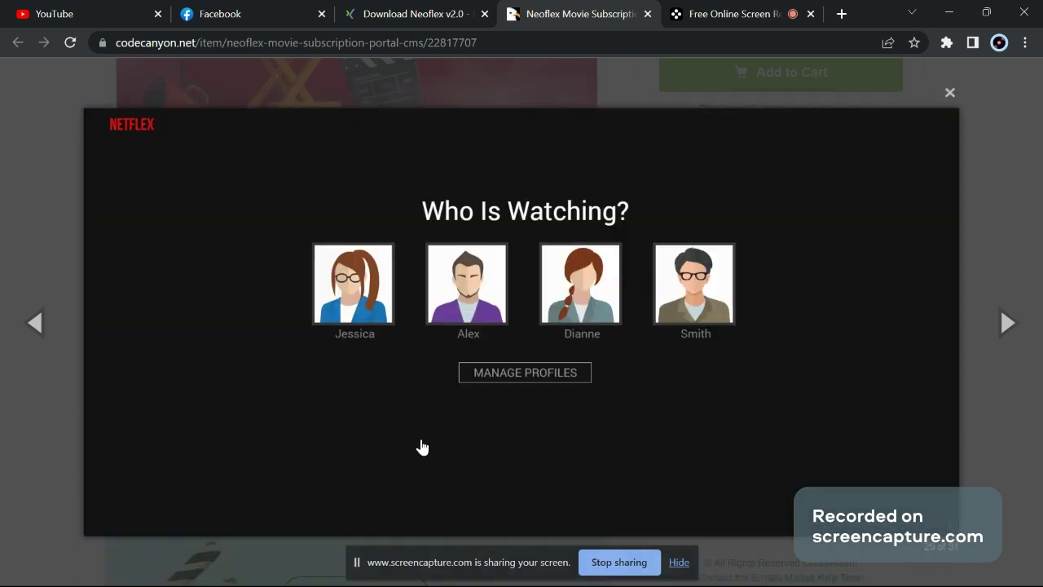
left_click(422, 447)
left_click(422, 448)
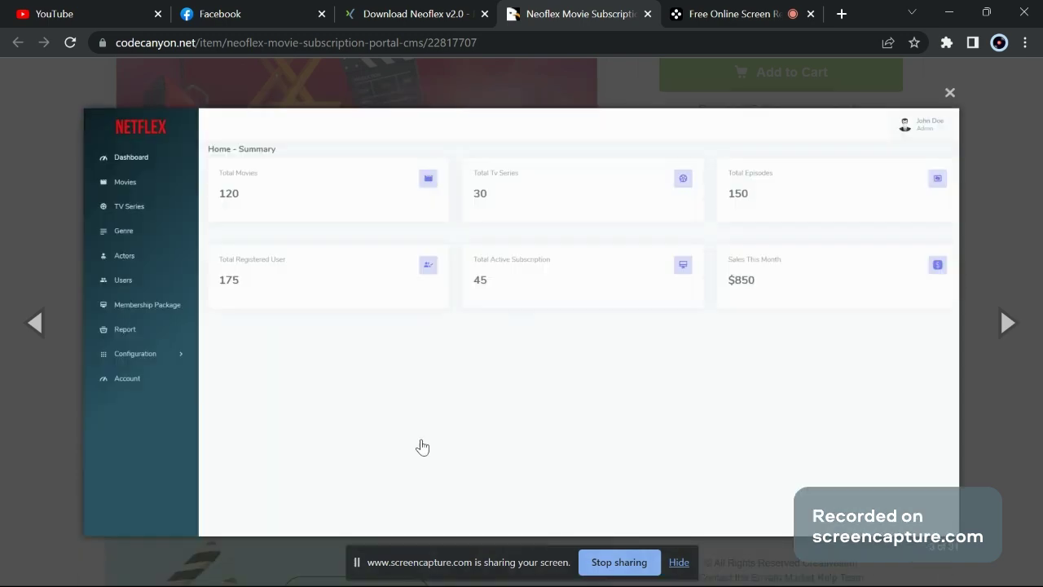
left_click(422, 447)
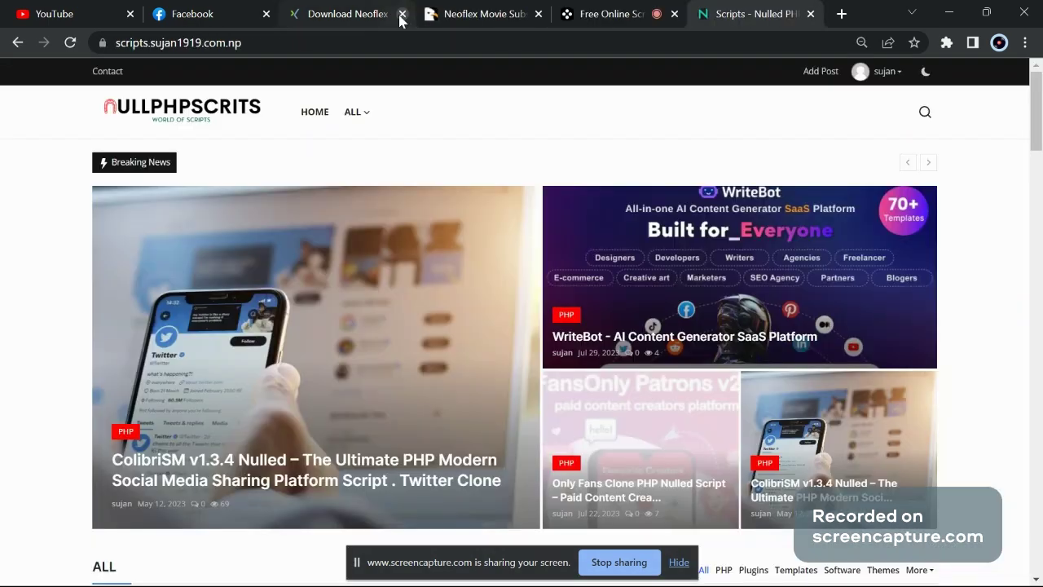
Close the Download Neoflex tab and search the scripts site for 'netflix'
left_click(400, 15)
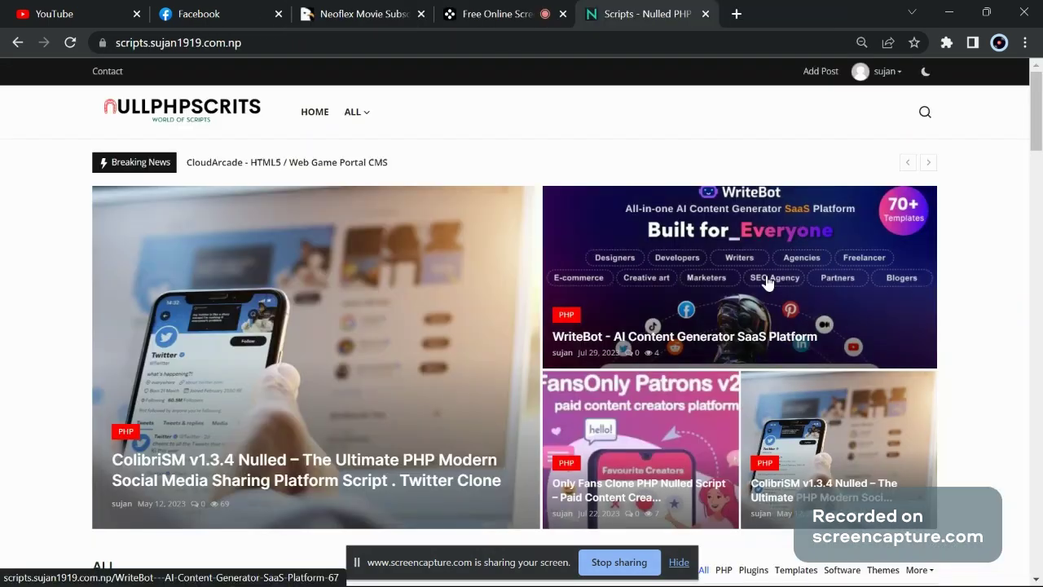
left_click(926, 113)
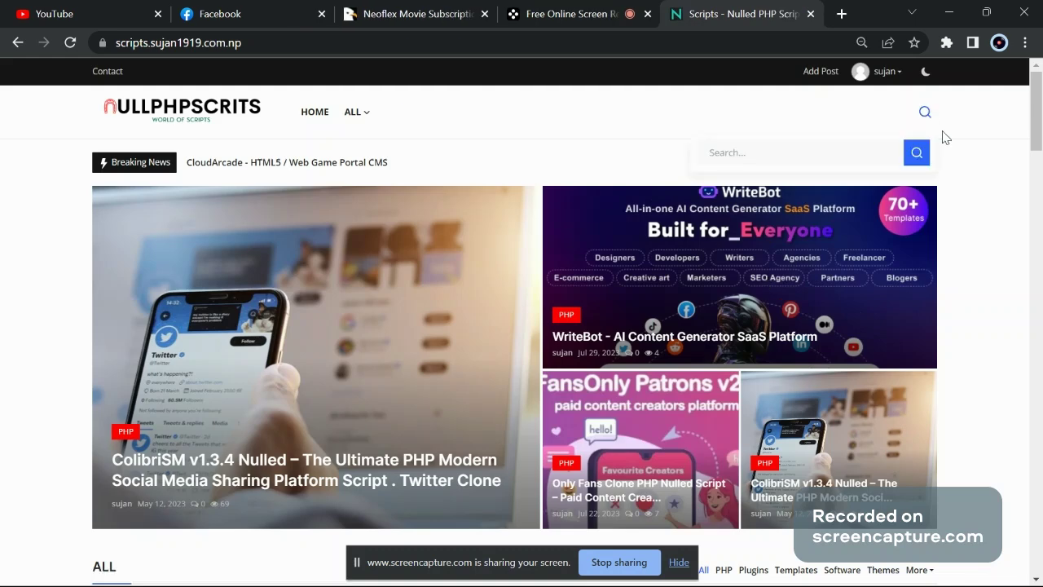
left_click(804, 148)
type("net")
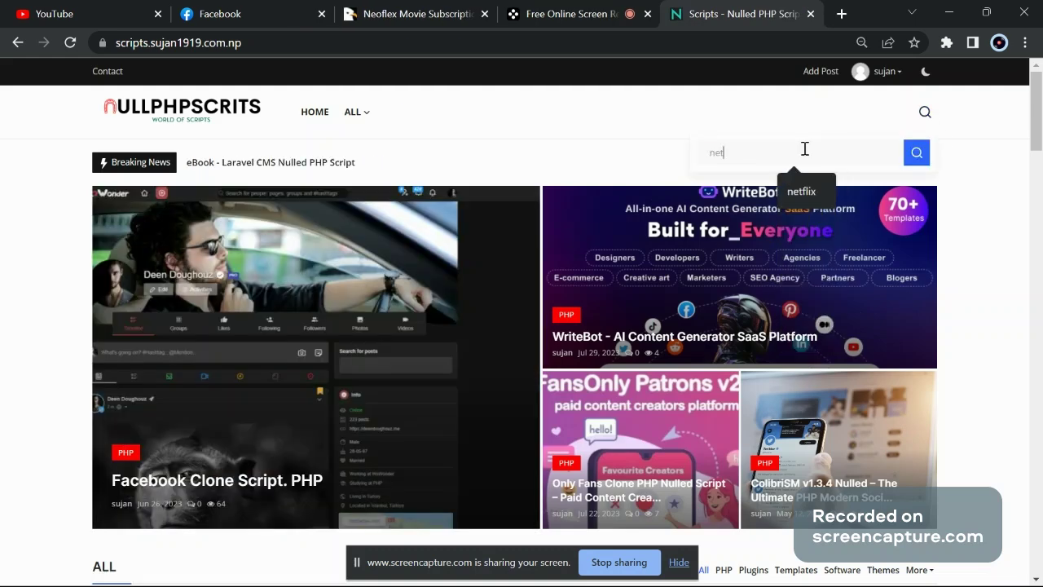
type("flix")
key("Return")
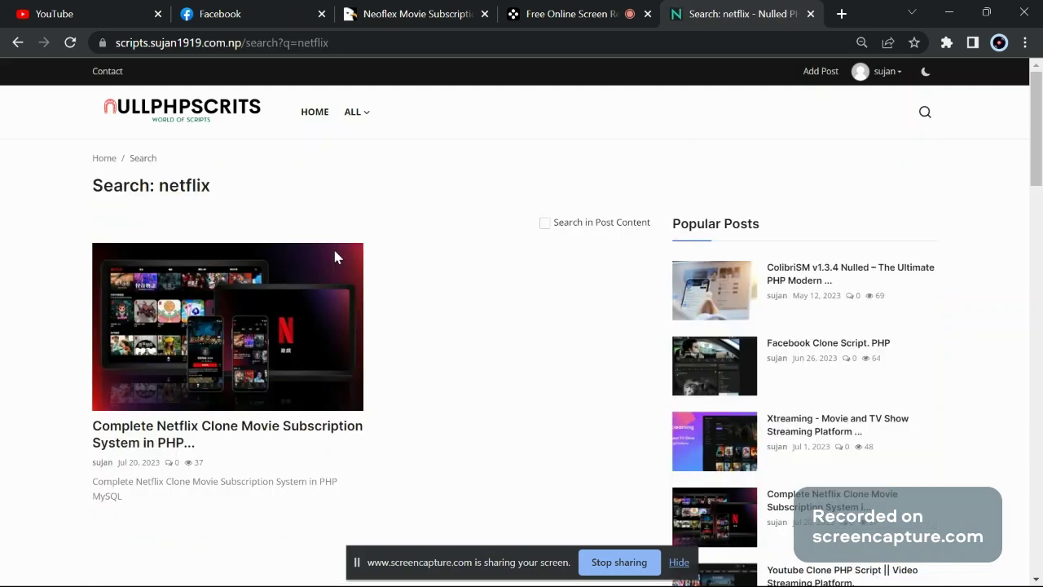
Open the Netflix clone script article and follow its uploadrar download link
left_click(201, 442)
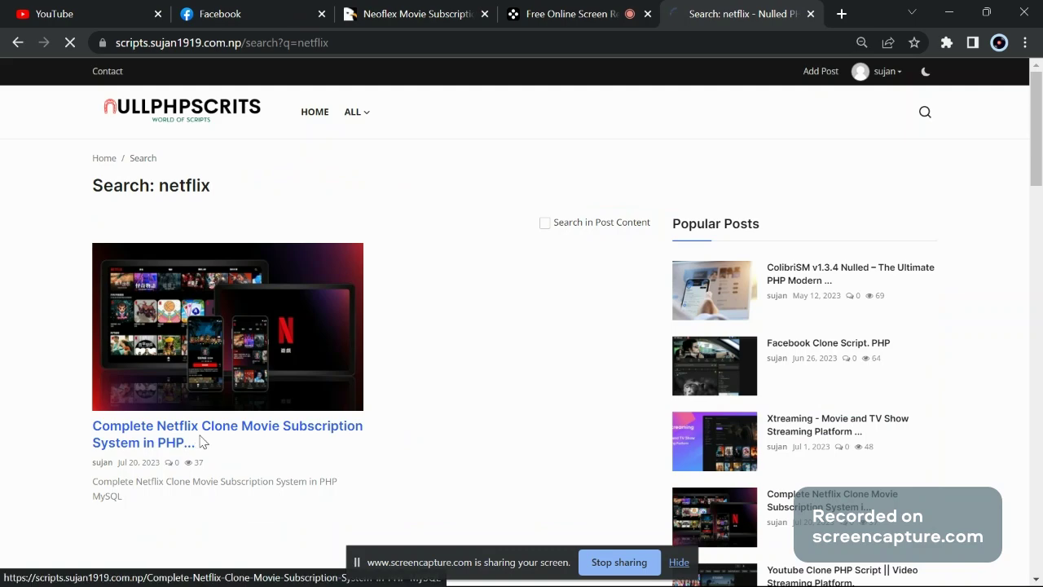
scroll(202, 442, "down", 2)
scroll(201, 442, "down", 6)
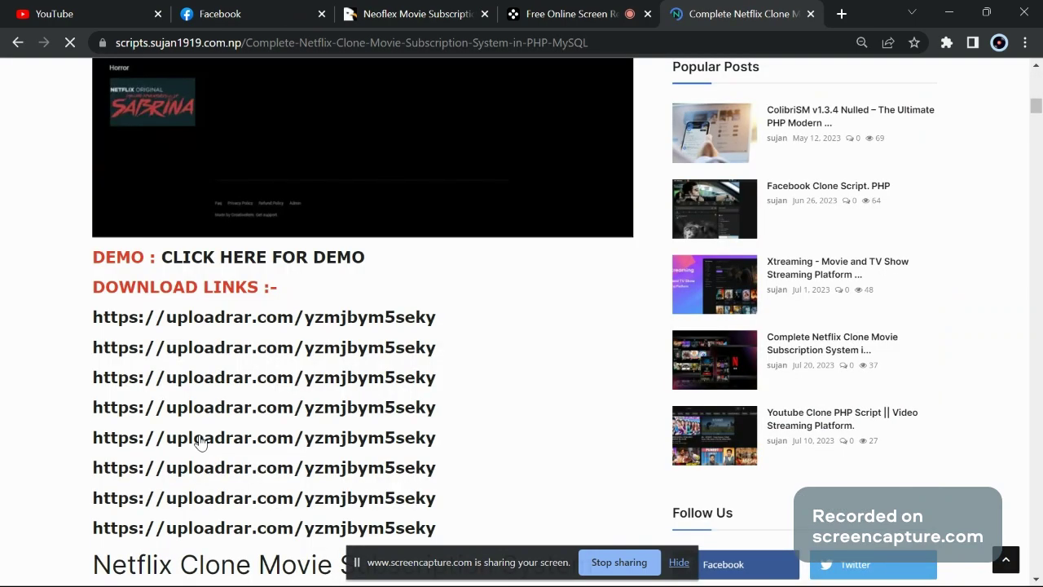
scroll(202, 441, "down", 2)
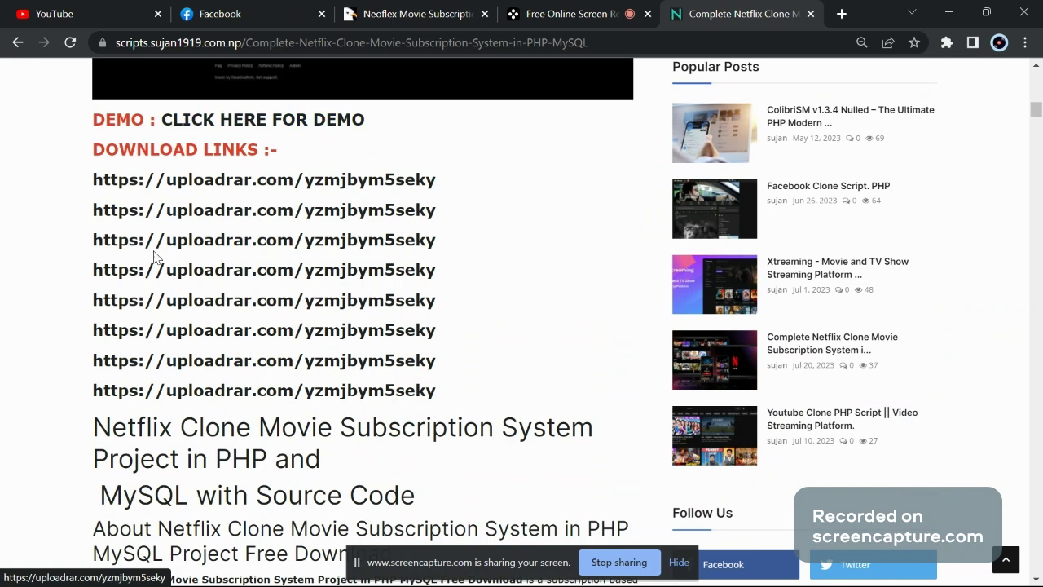
scroll(155, 256, "down", 10)
scroll(210, 525, "up", 2)
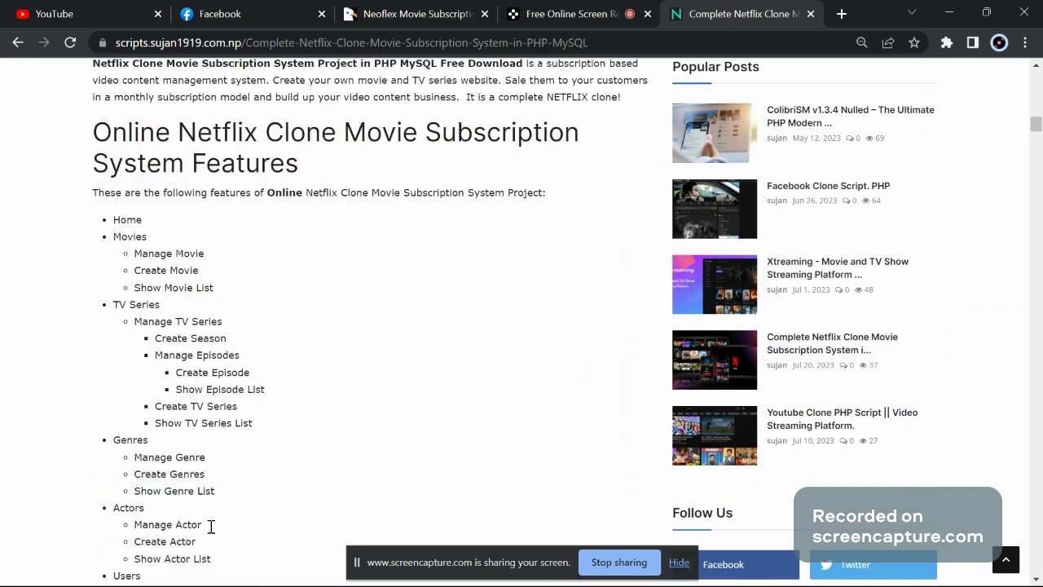
scroll(312, 379, "up", 8)
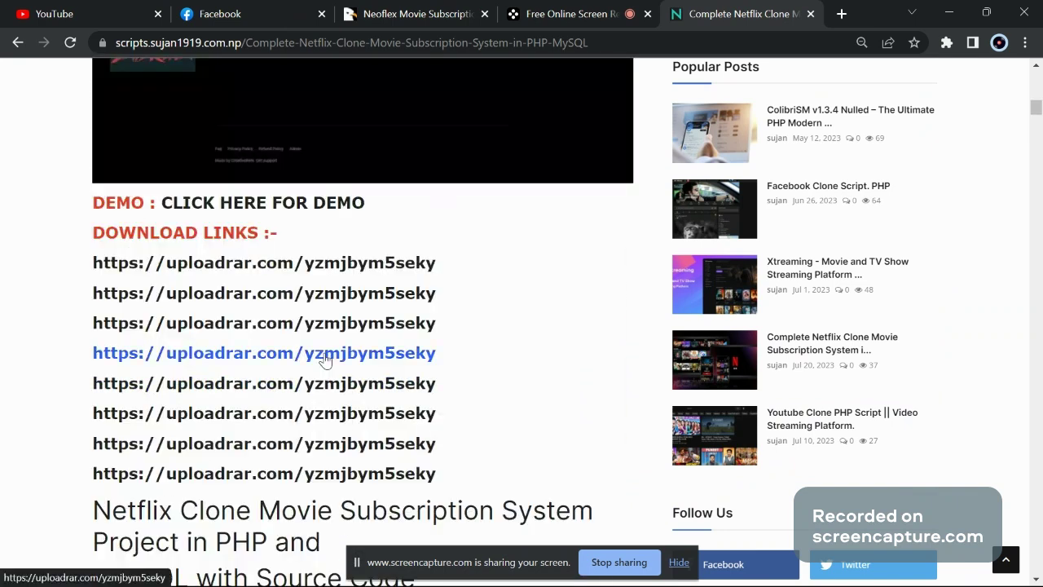
left_click(324, 358)
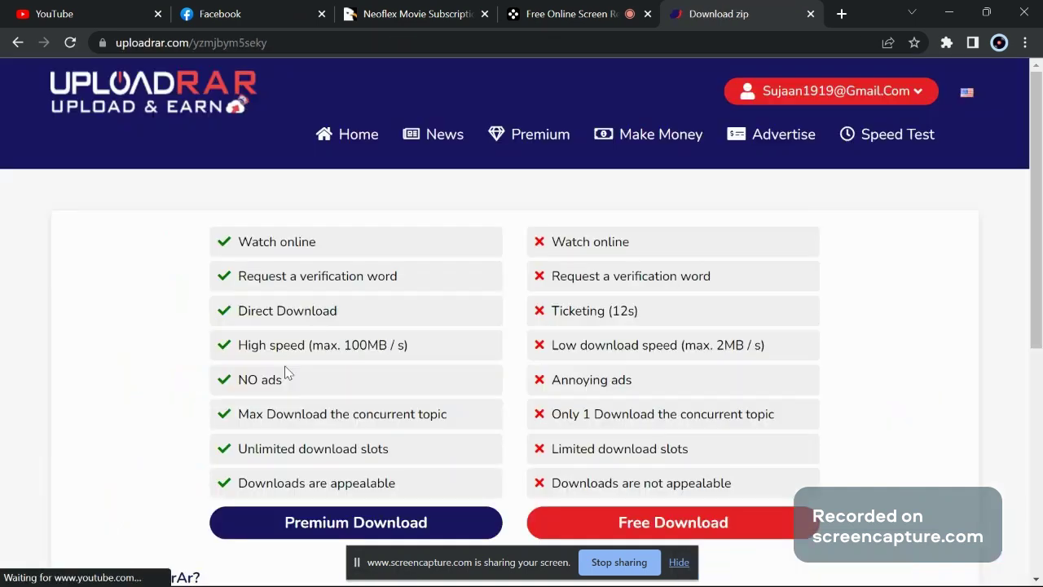
Choose Free Download on UploadRar and generate the direct download link for Netflex.zip
scroll(641, 373, "down", 2)
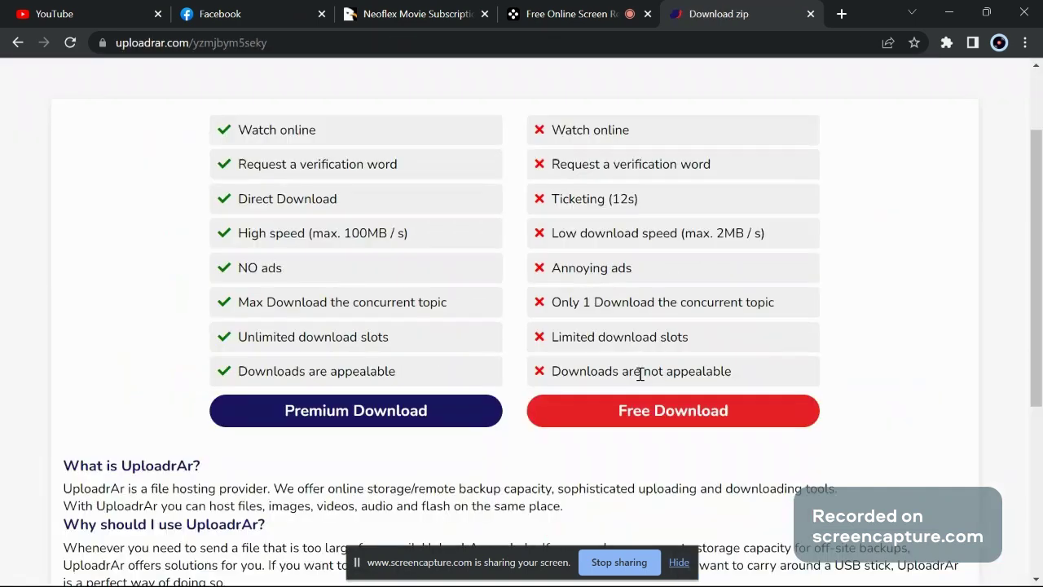
left_click(635, 426)
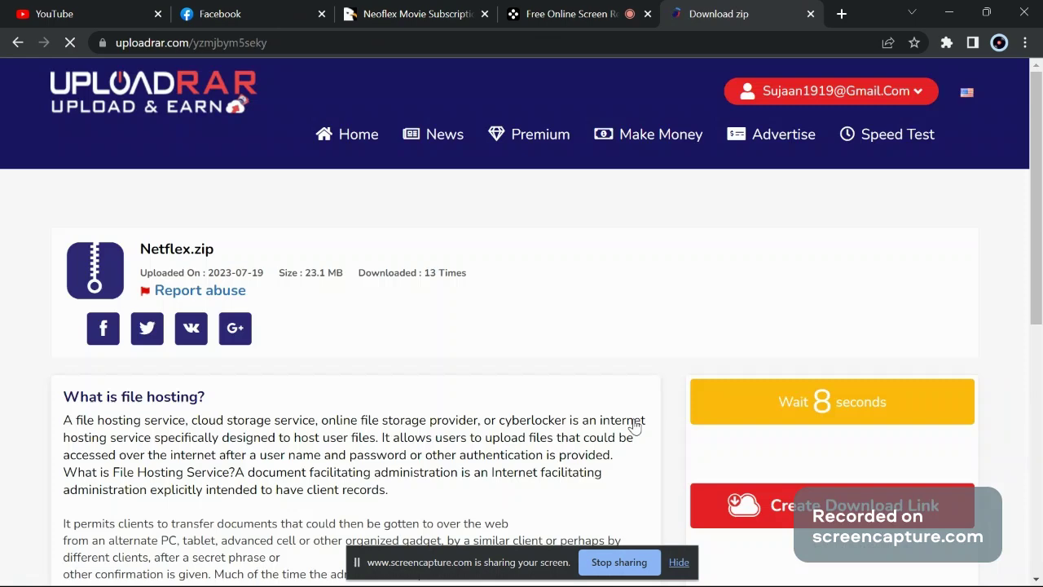
scroll(870, 303, "down", 1)
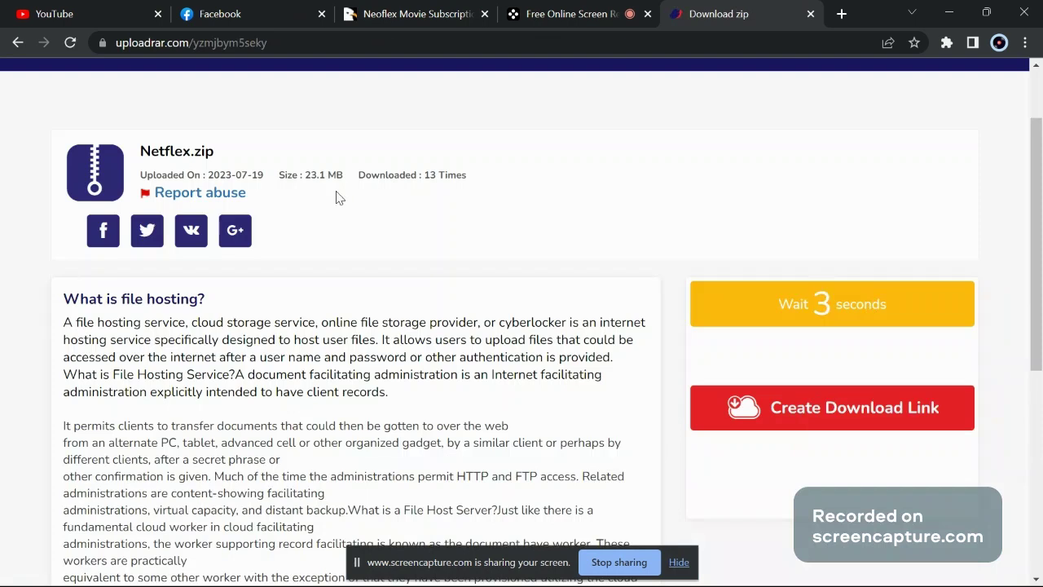
left_click_drag(420, 173, 437, 175)
left_click(604, 178)
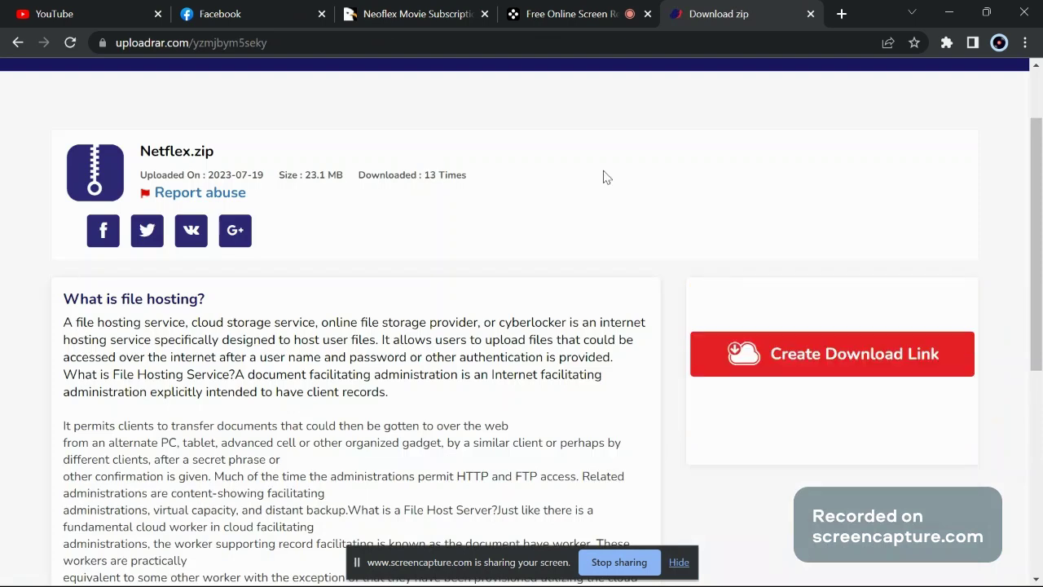
left_click(782, 355)
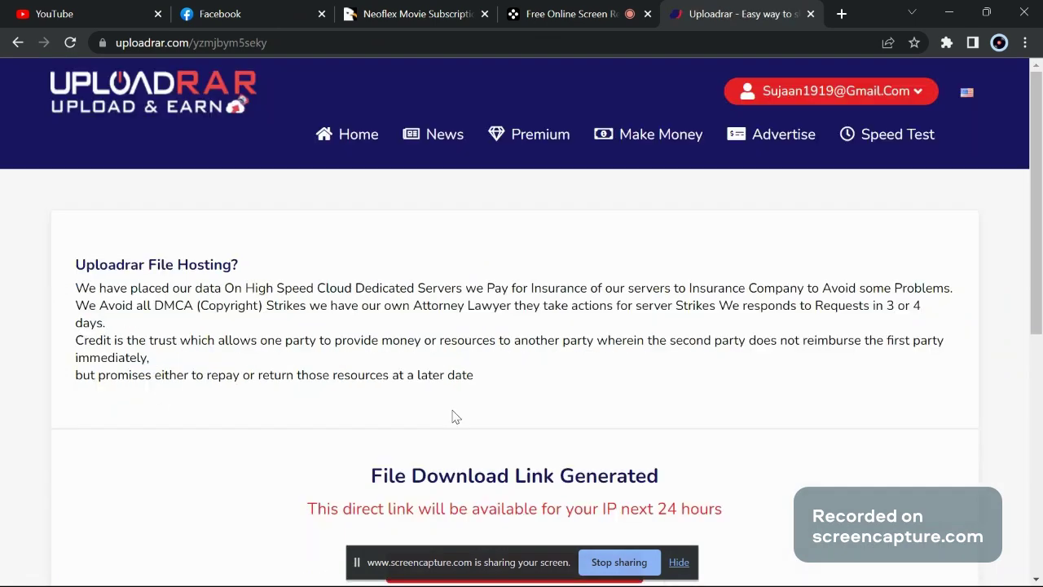
scroll(455, 416, "down", 3)
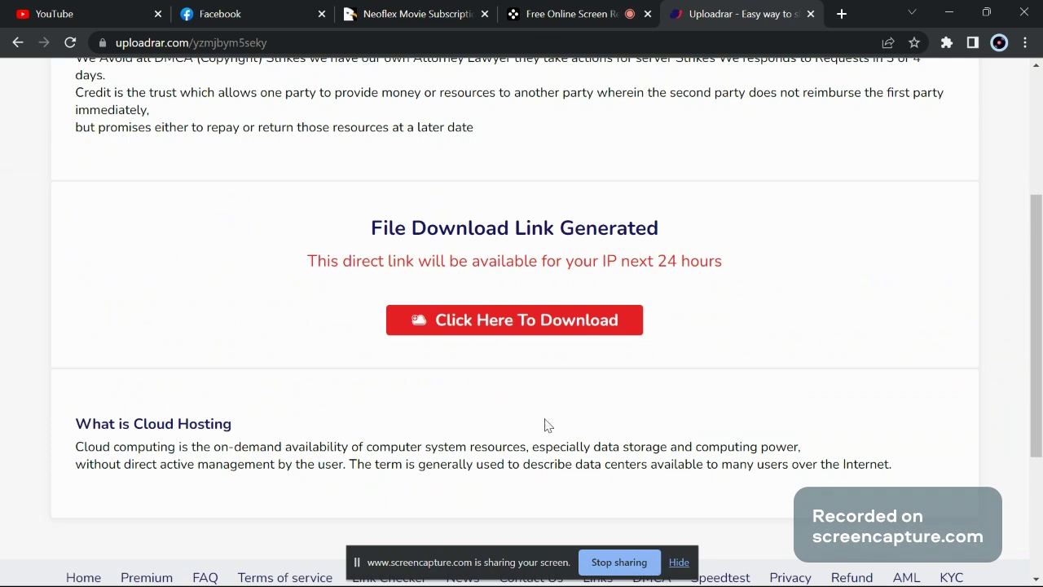
left_click(668, 577)
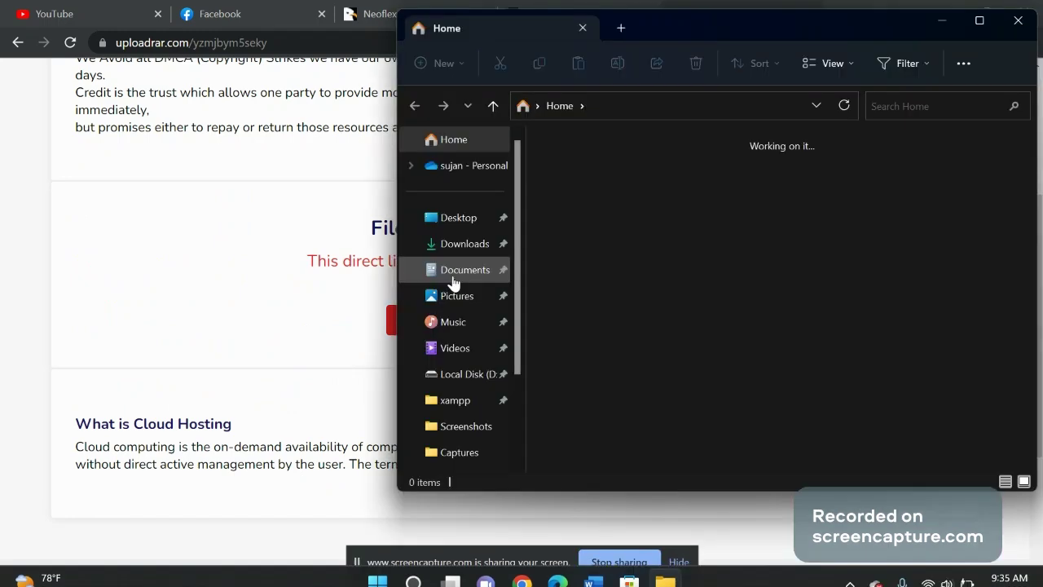
Look through Downloads and the working php folder on drive D
left_click(465, 243)
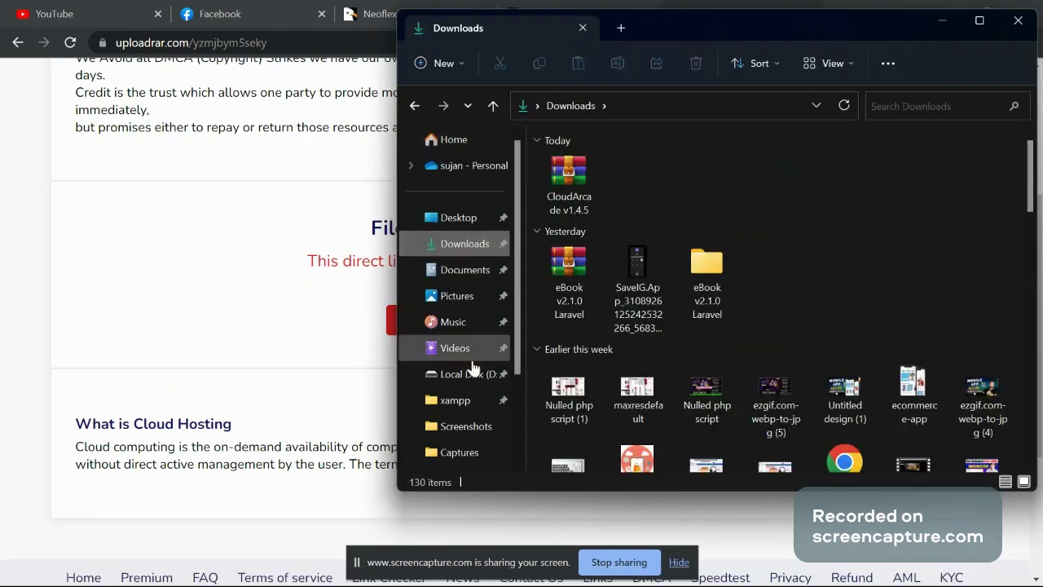
left_click(469, 375)
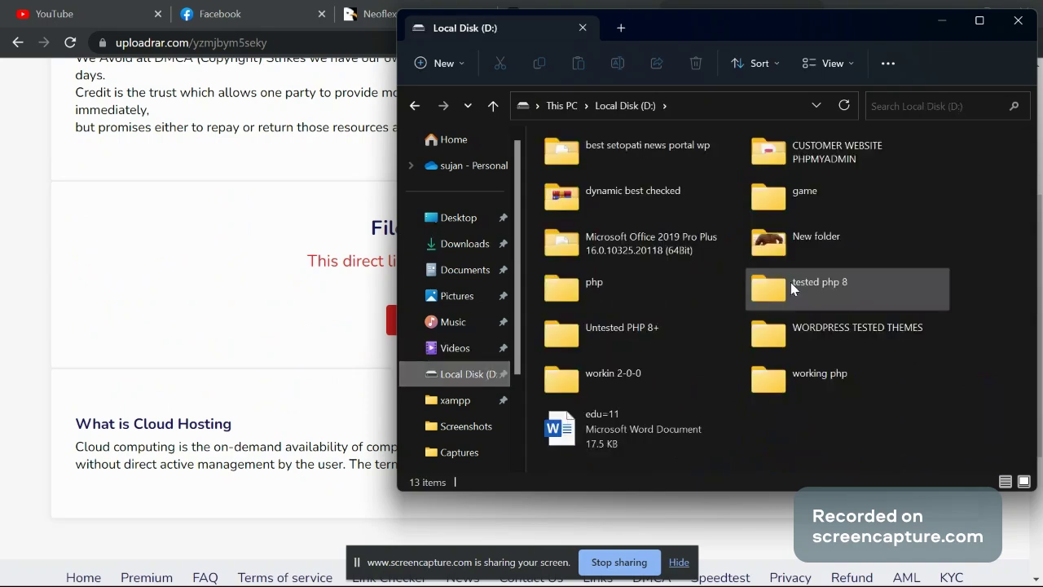
double_click(770, 383)
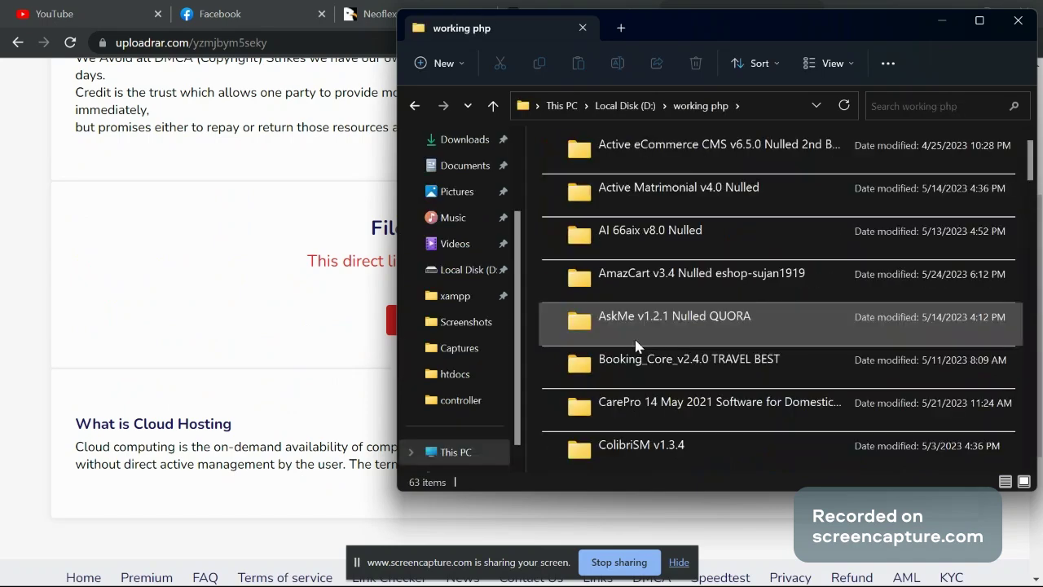
scroll(636, 346, "down", 15)
scroll(634, 340, "down", 2)
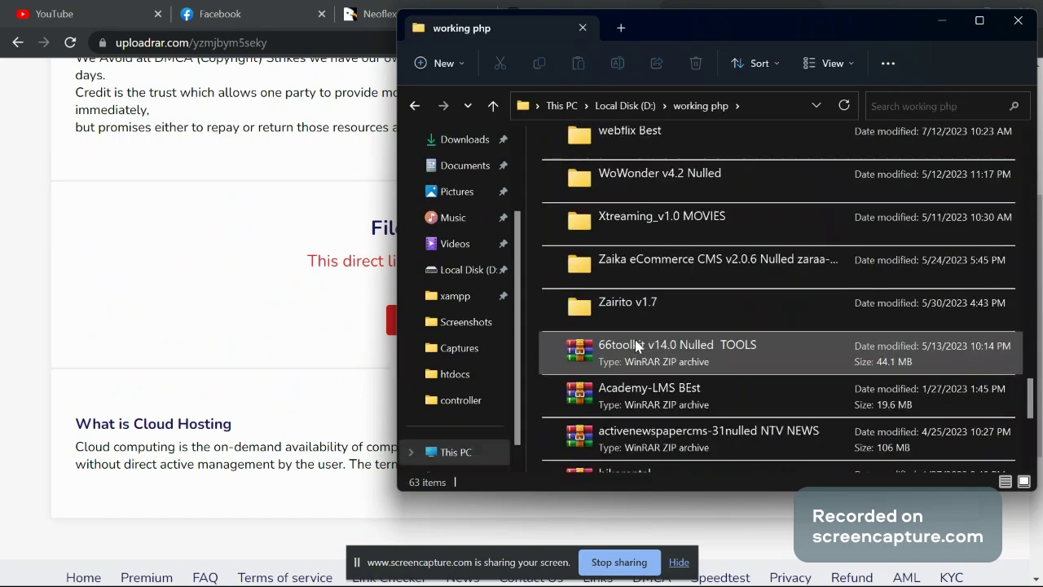
scroll(635, 339, "up", 5)
scroll(635, 339, "down", 5)
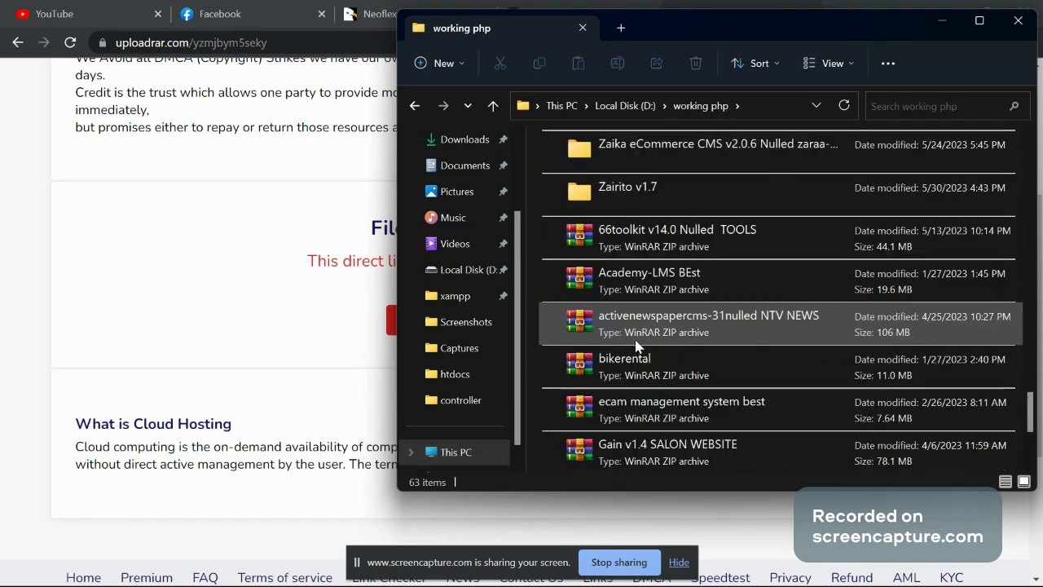
scroll(635, 340, "down", 2)
scroll(634, 339, "up", 2)
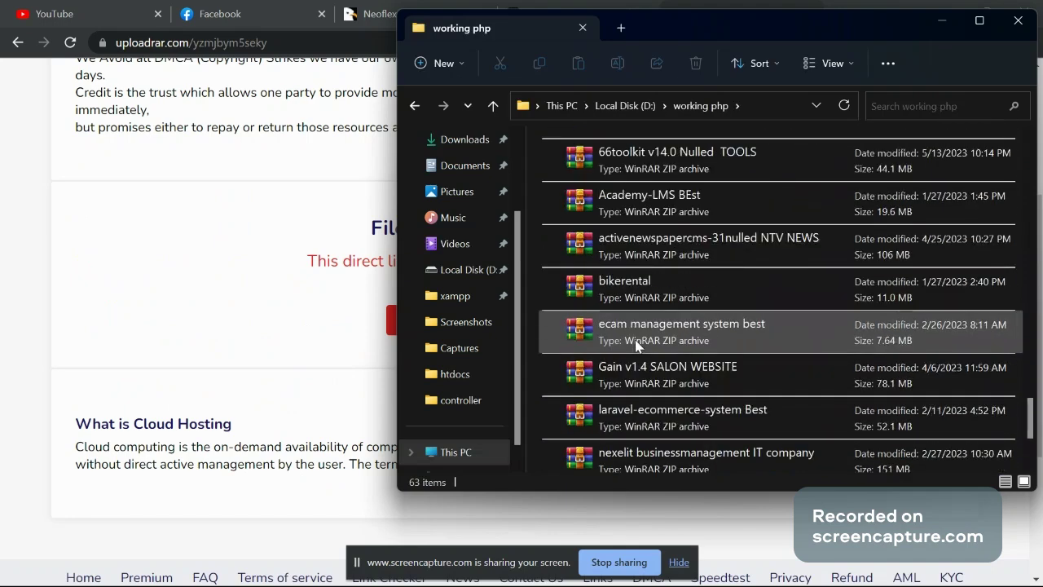
scroll(635, 346, "up", 15)
key("alt+Up")
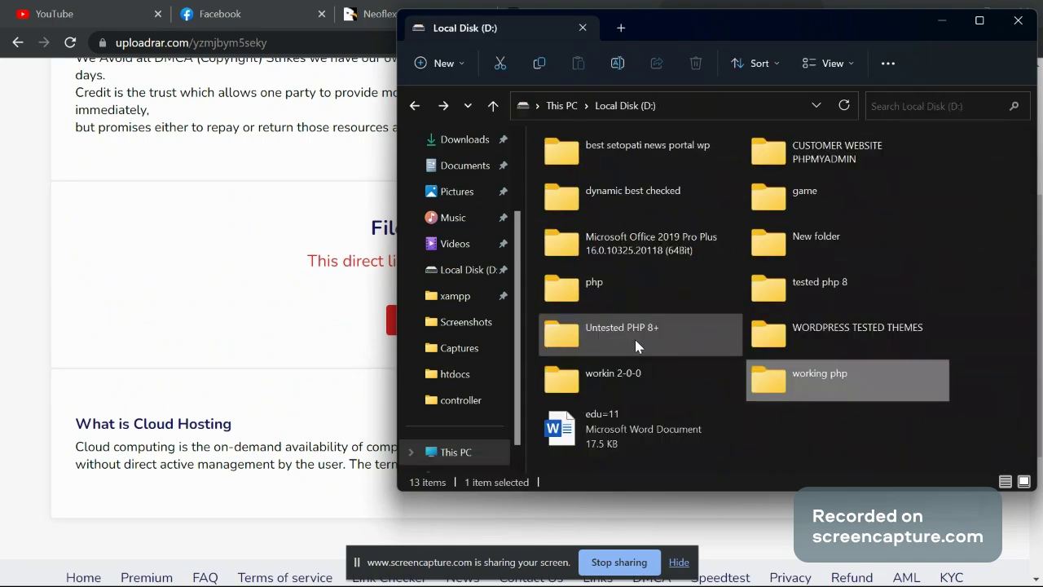
Check the dynamic best checked and workin 2-0-0 folders on drive D
left_click(635, 339)
key("Up")
key("Up")
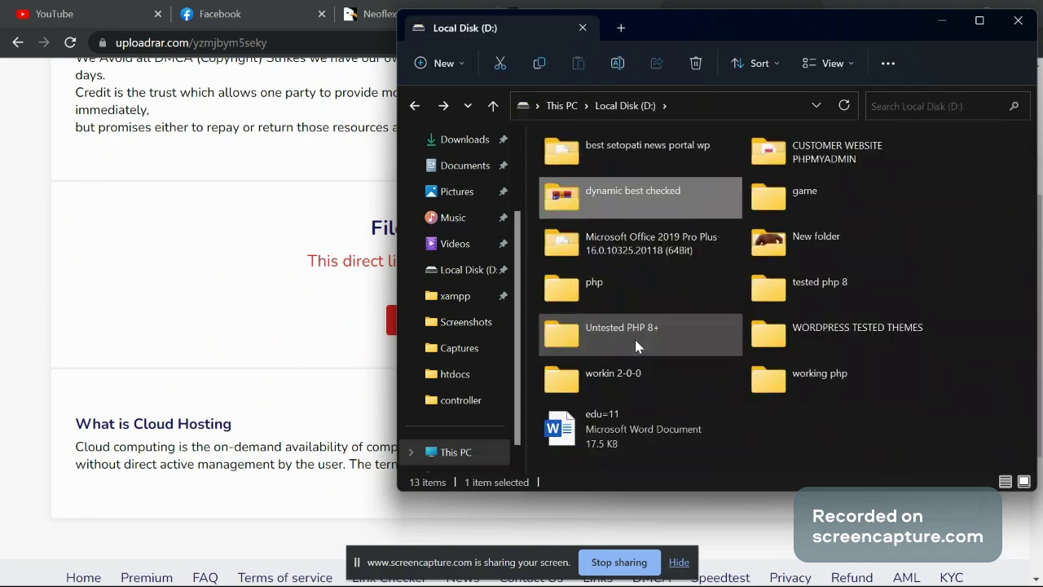
key("Return")
left_click(636, 346)
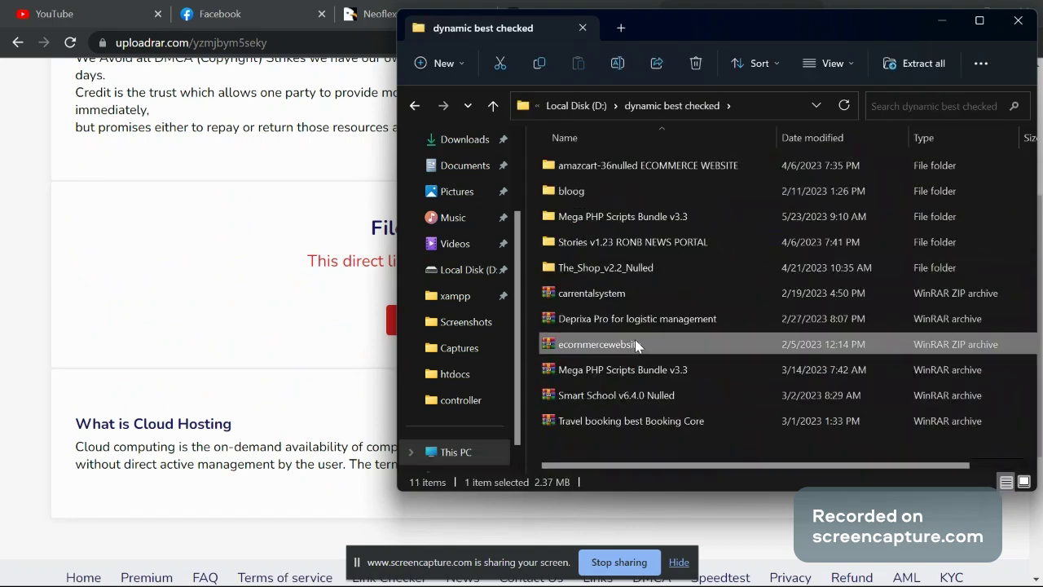
key("BackSpace")
key("Right")
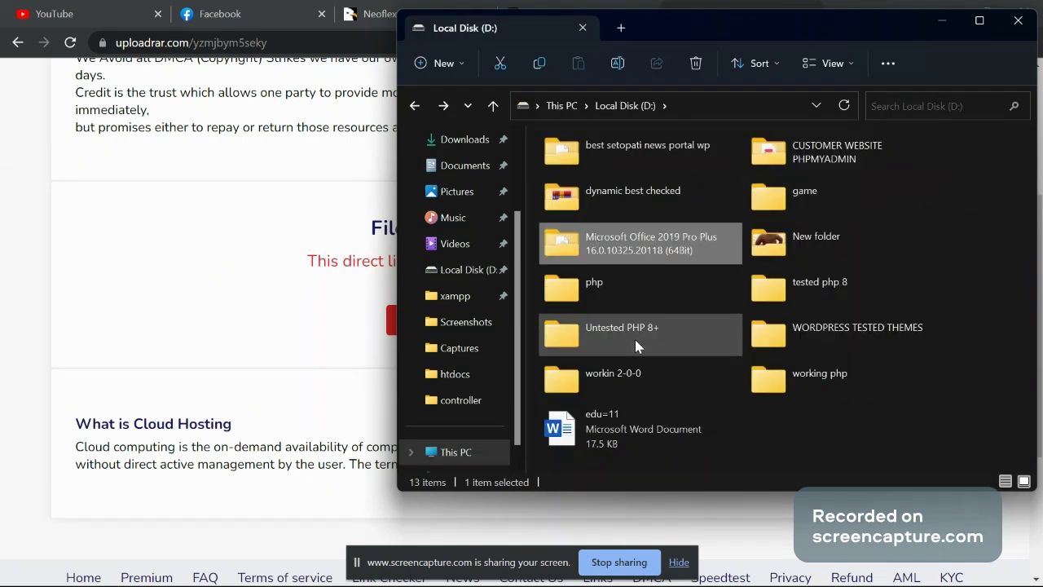
key("Right")
key("Right")
key("Right")
key("Right")
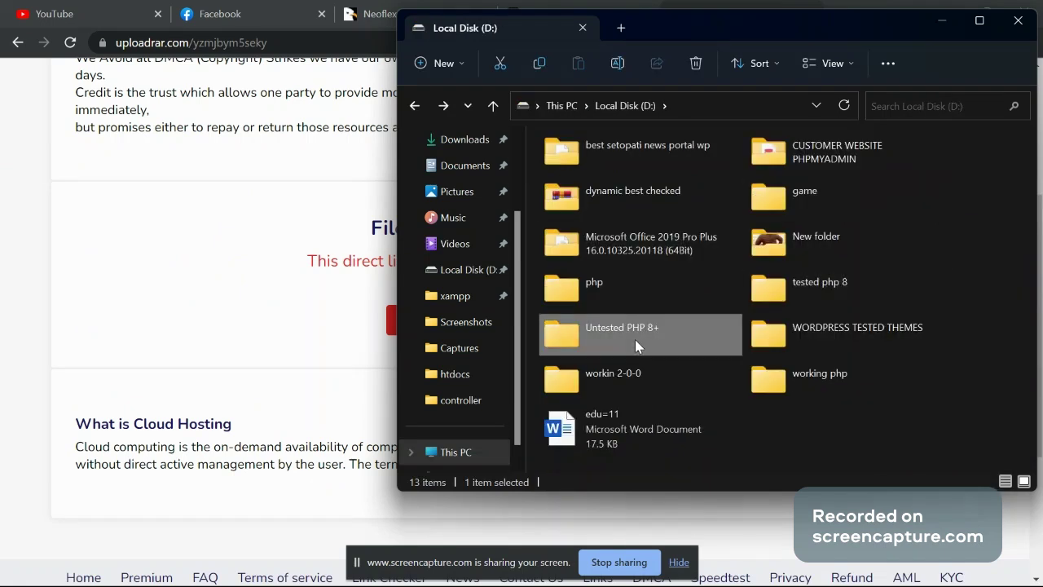
key("Down")
key("Return")
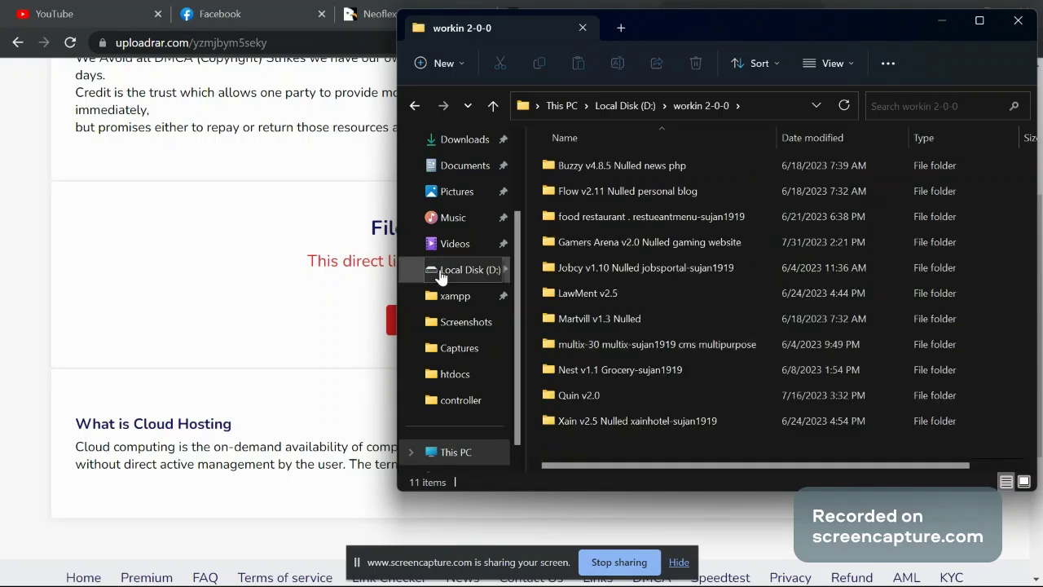
Search Downloads for 'neo', select the Netflex archive, and go to C:\xampp
left_click(448, 142)
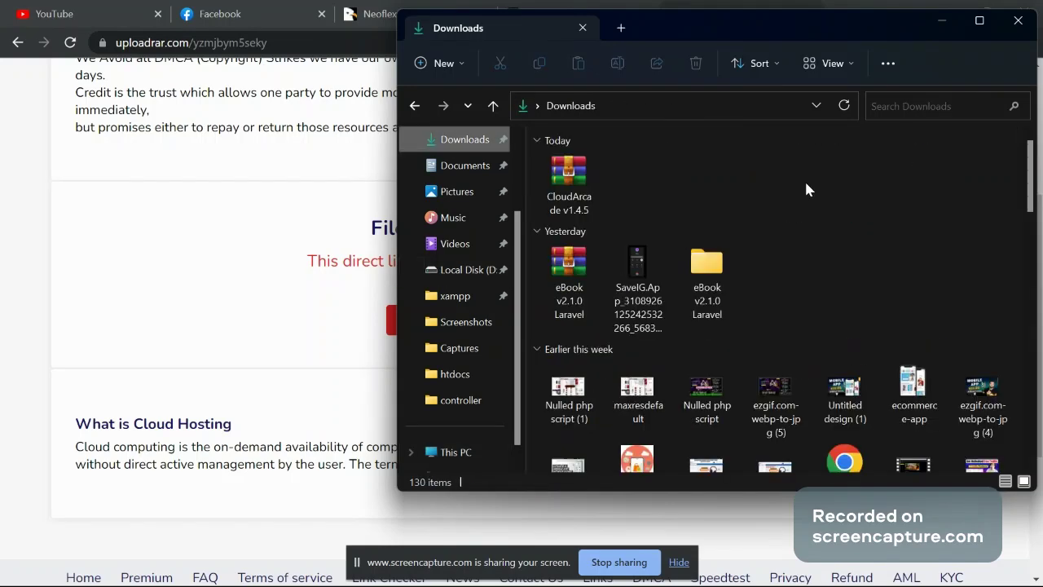
scroll(806, 189, "down", 3)
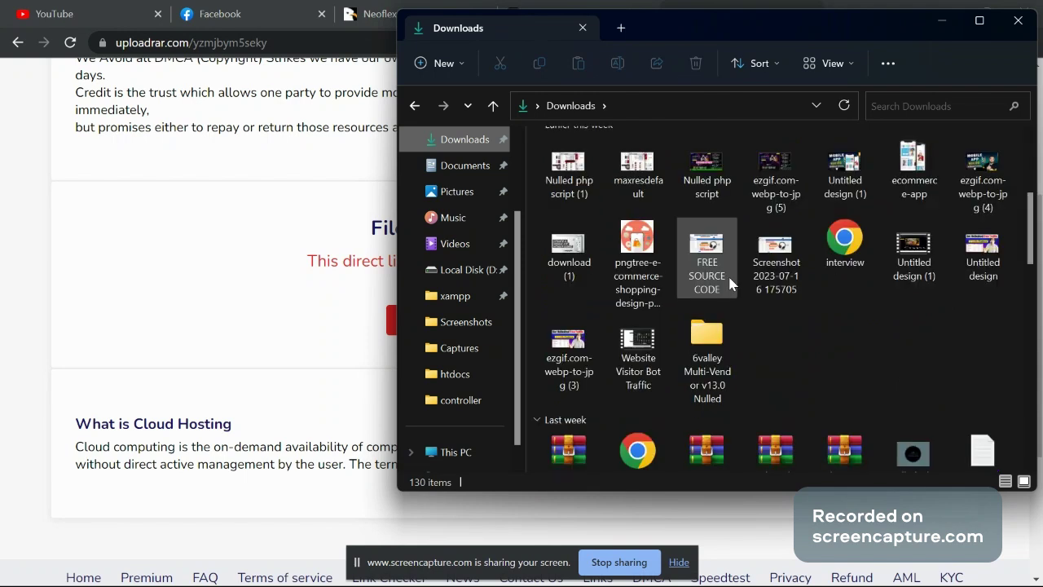
left_click(944, 107)
type("ne")
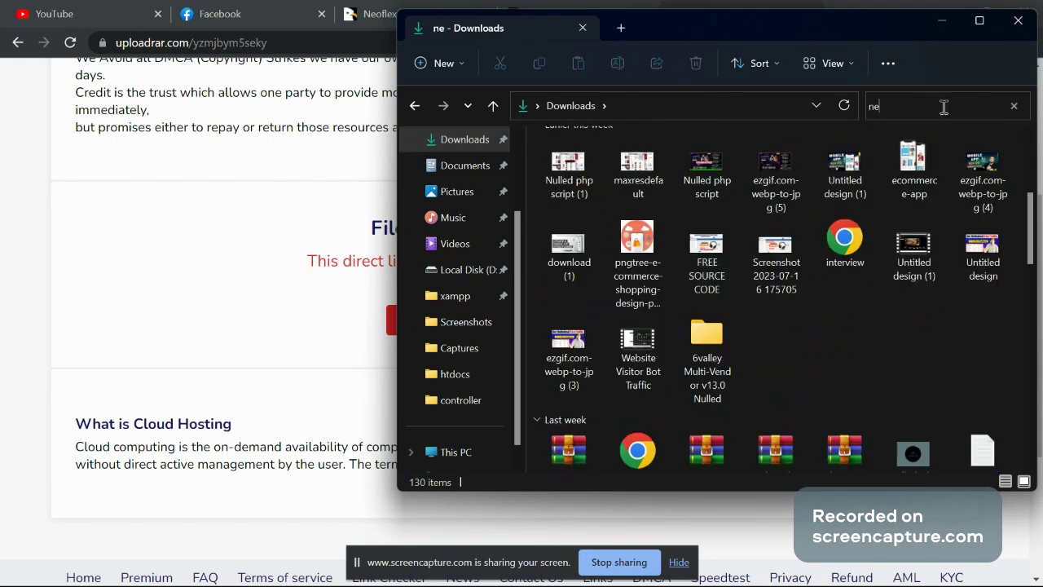
type("o")
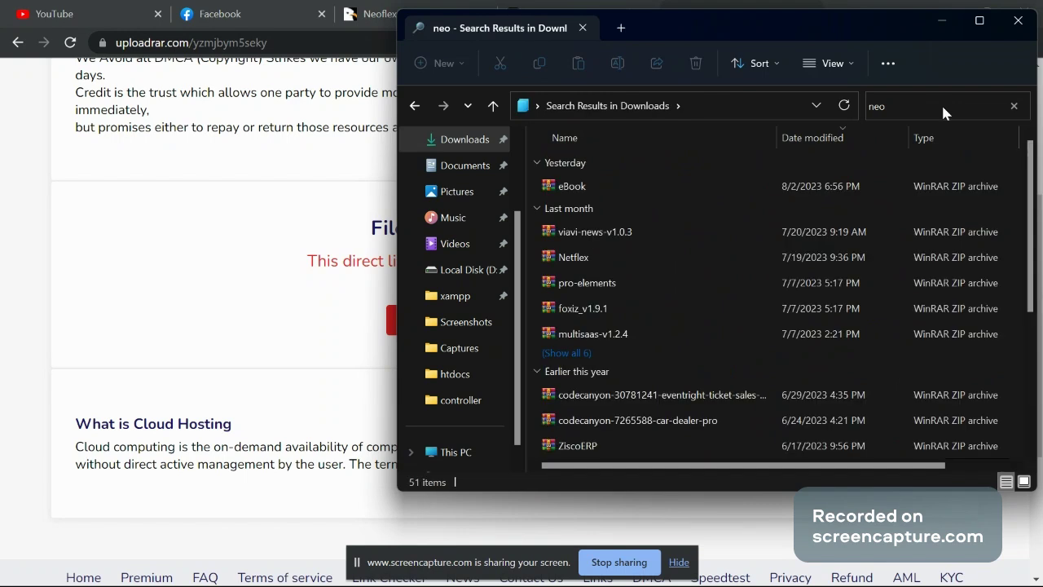
left_click(735, 265)
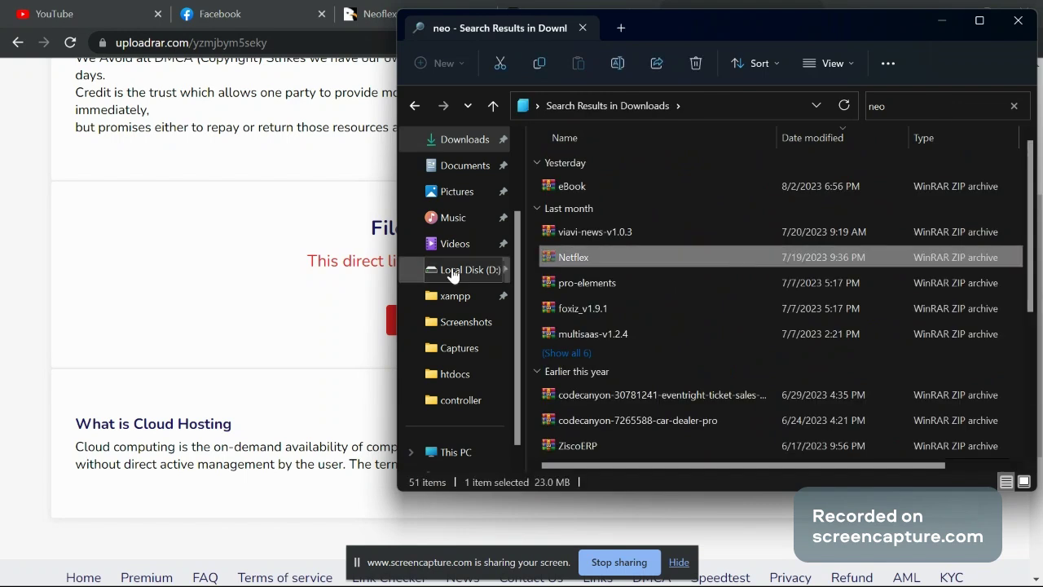
left_click(457, 297)
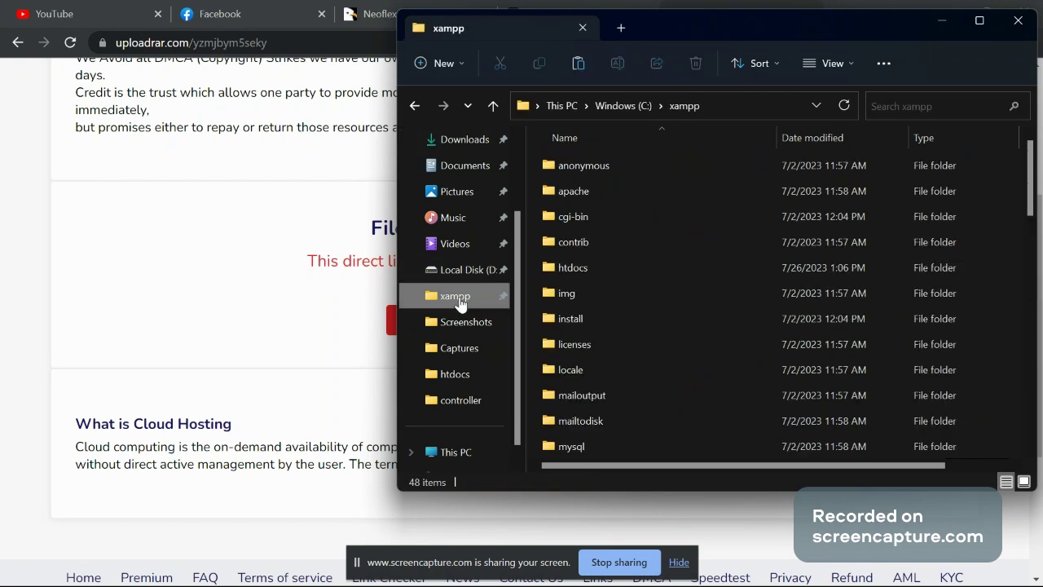
Paste the Netflex archive into C:\xampp\htdocs
left_click(457, 375)
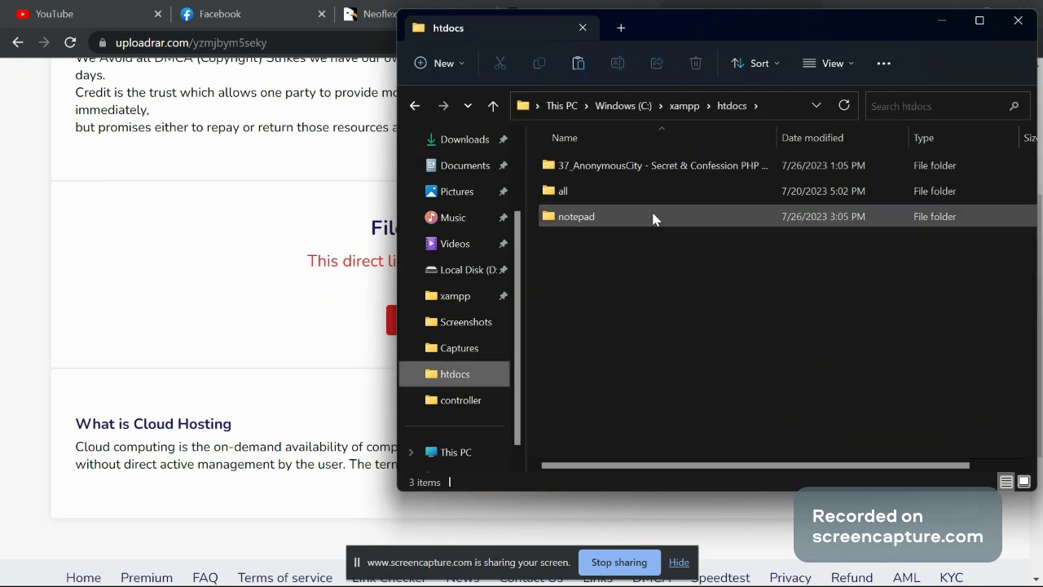
left_click(588, 279)
key("ctrl+v")
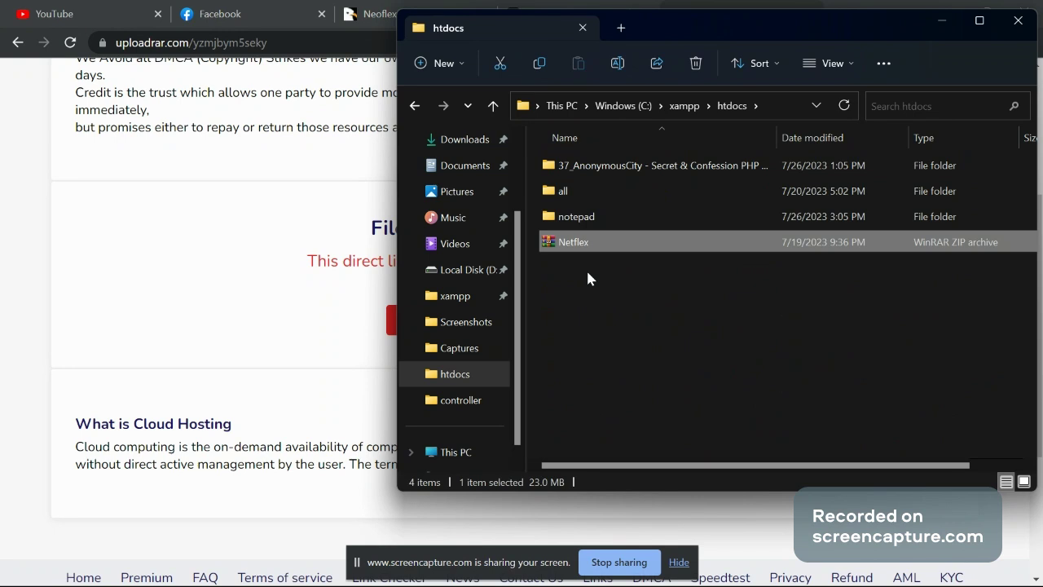
Extract the Netflex archive with WinRAR into a new Netflex folder in htdocs
right_click(630, 256)
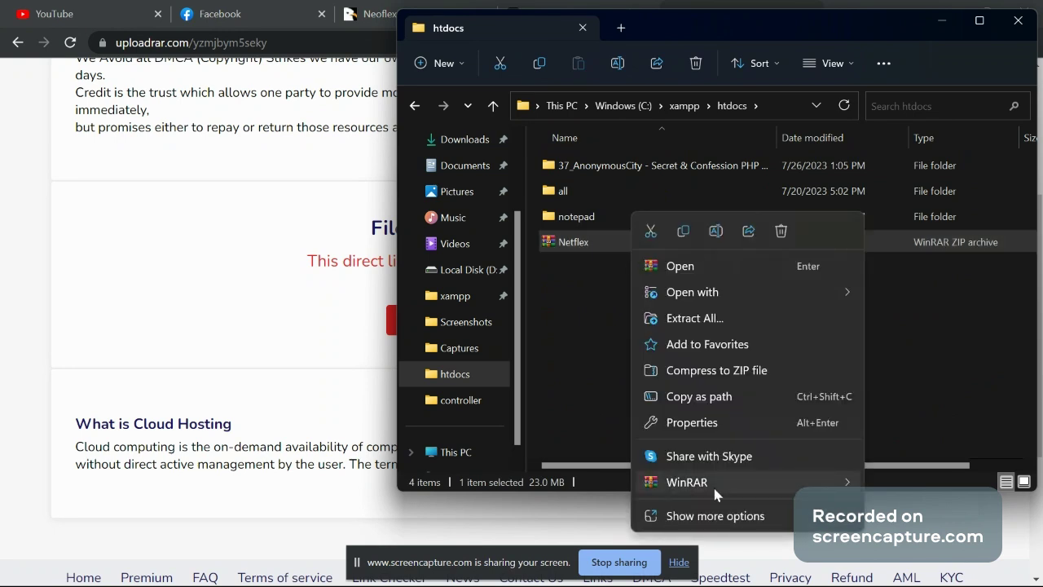
mouse_move(713, 490)
left_click(911, 509)
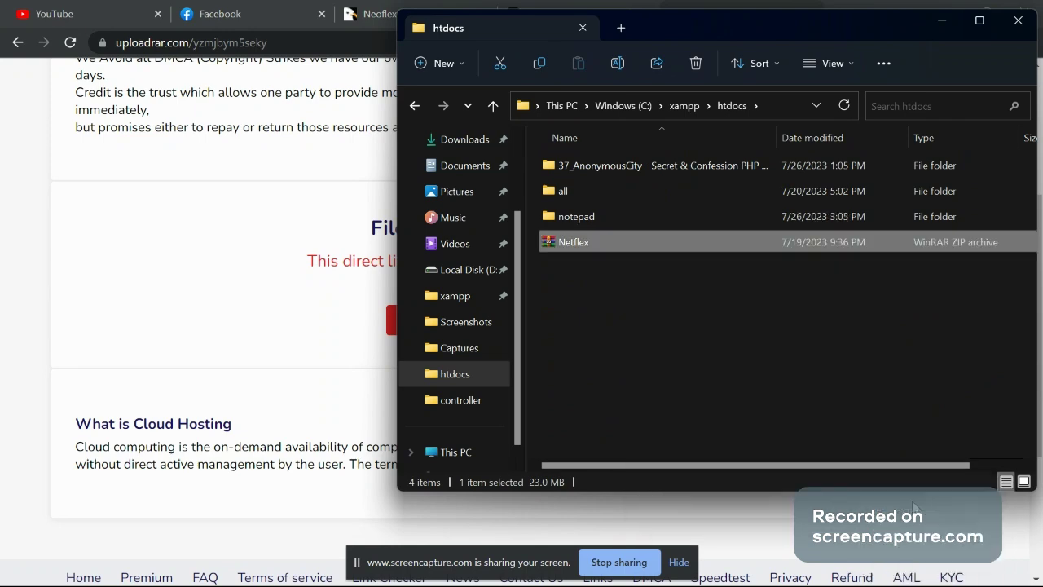
key("Return")
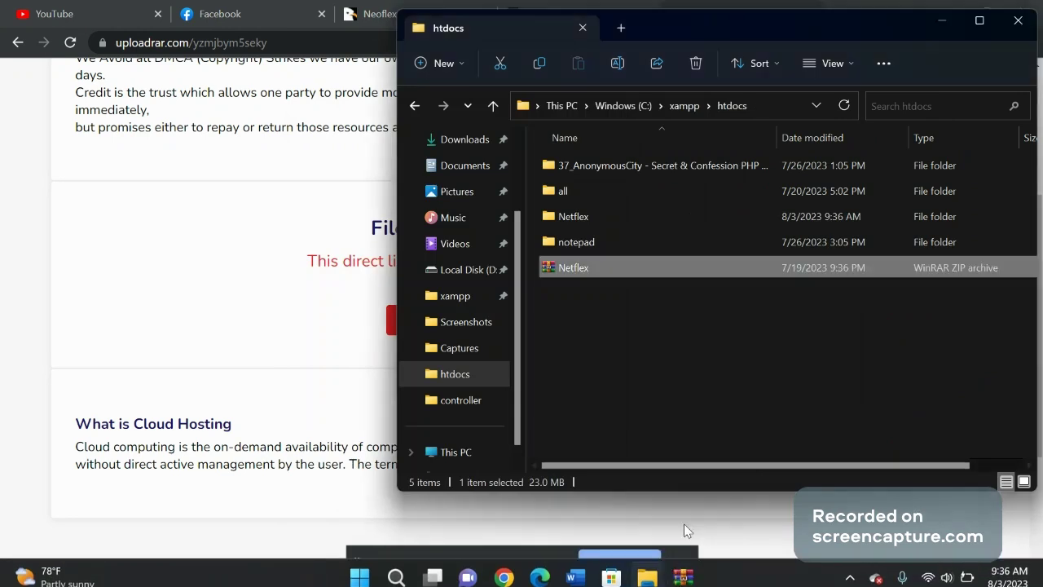
left_click(685, 568)
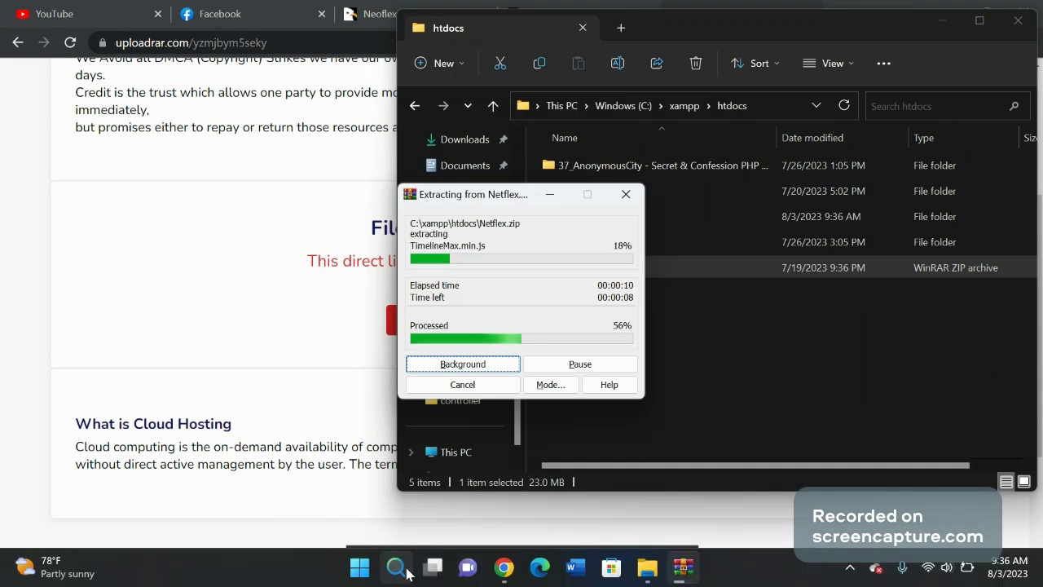
left_click(396, 567)
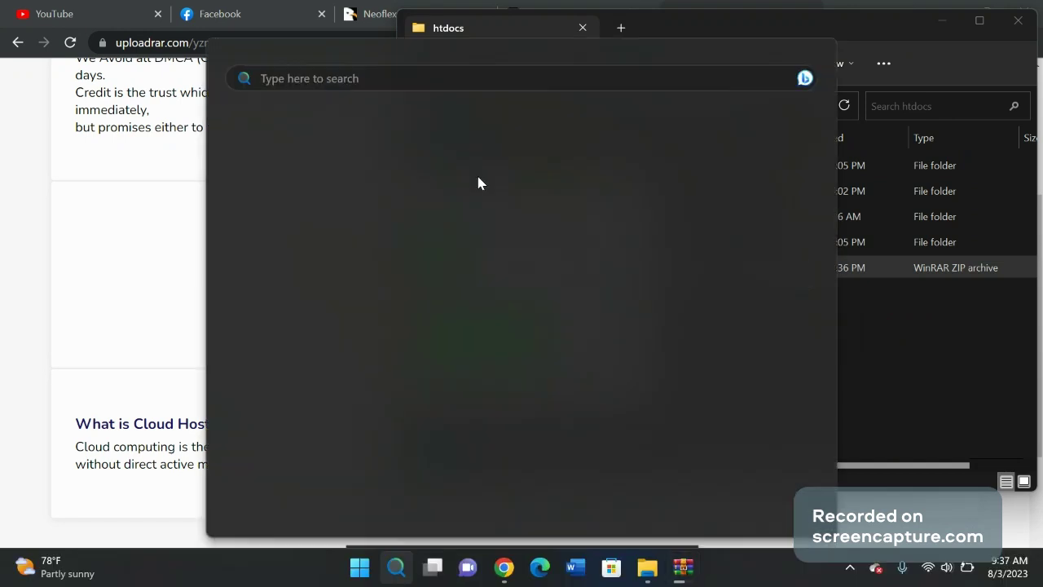
Launch XAMPP Control Panel, start MySQL and Apache, and allow both through the firewall
type("xam")
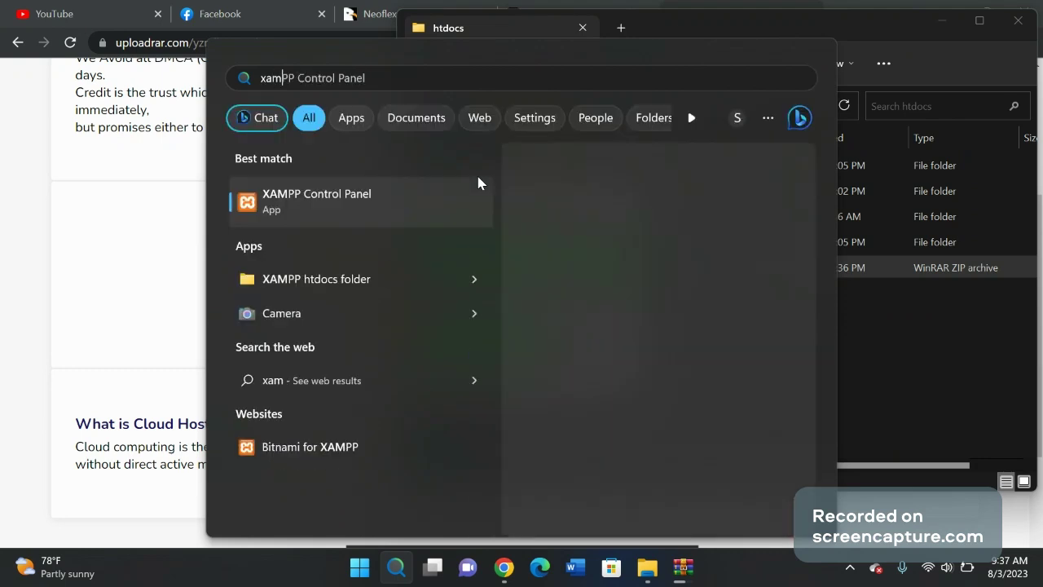
left_click(478, 183)
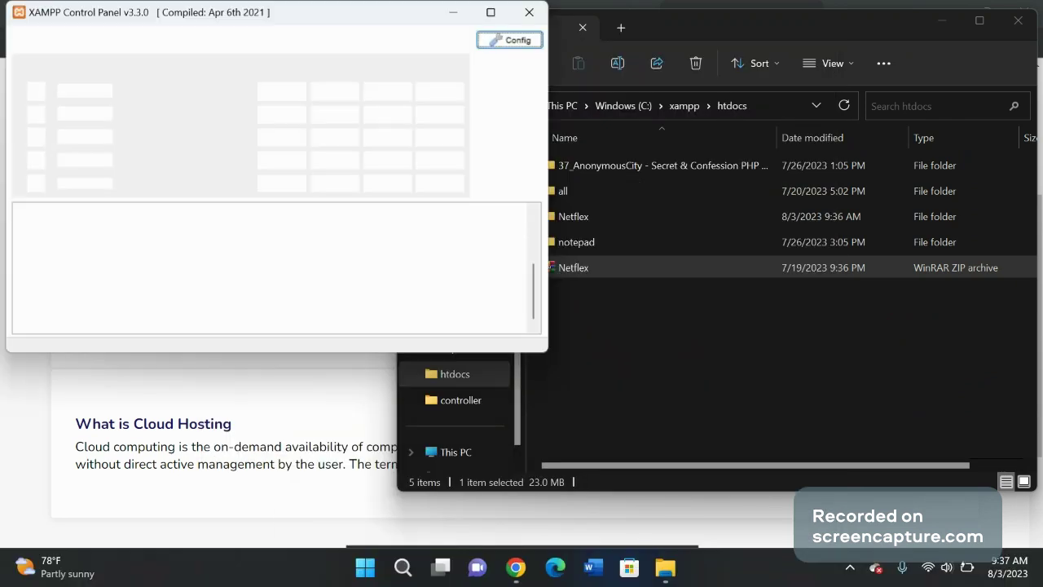
left_click(291, 118)
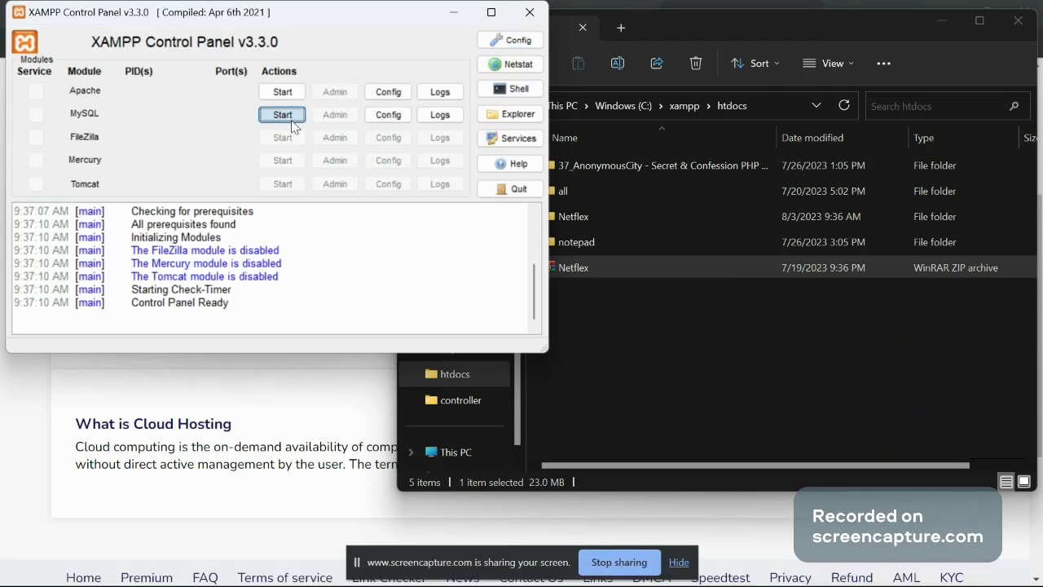
left_click(279, 97)
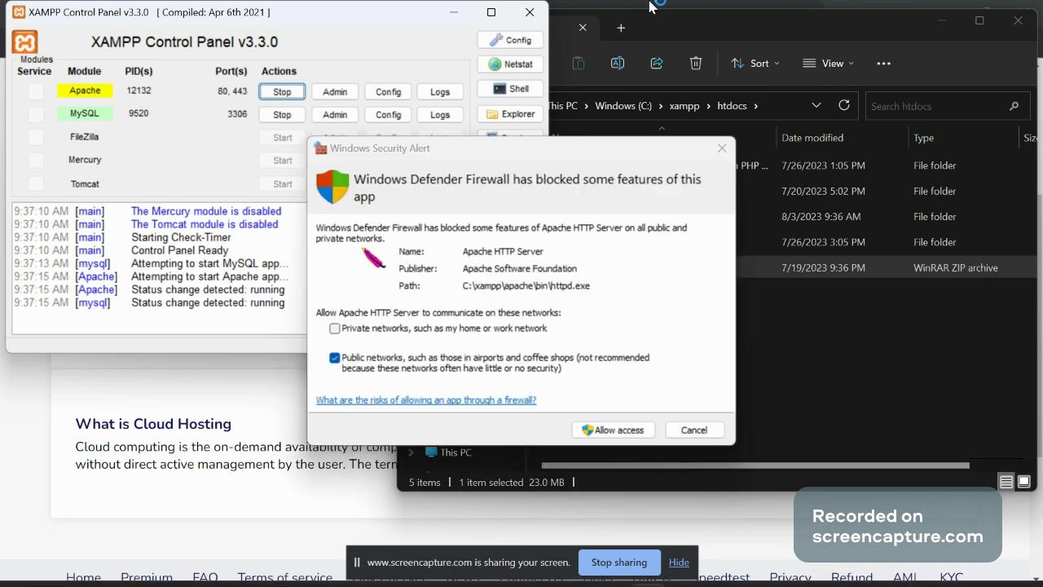
left_click(636, 431)
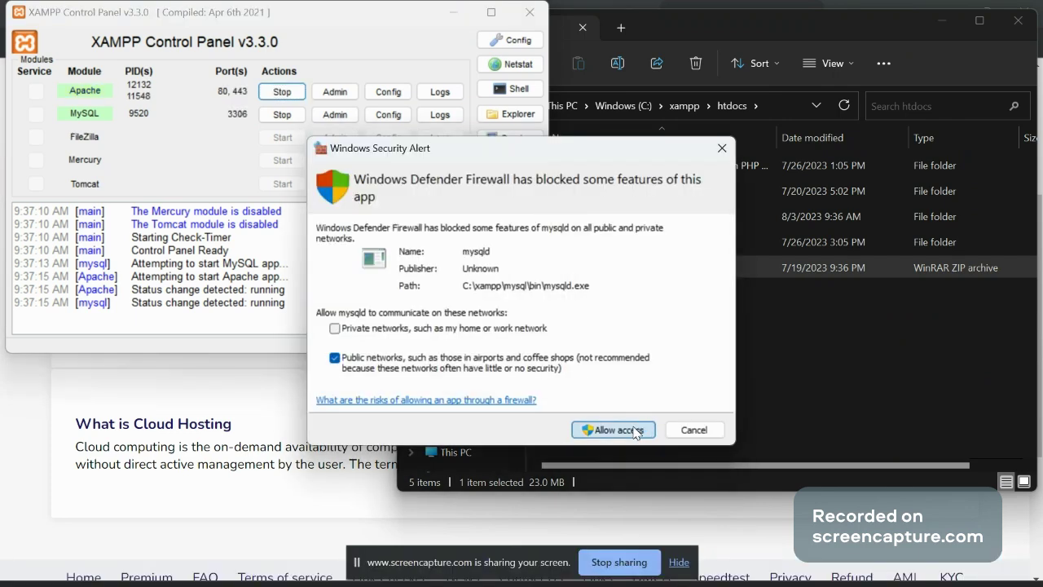
left_click(637, 430)
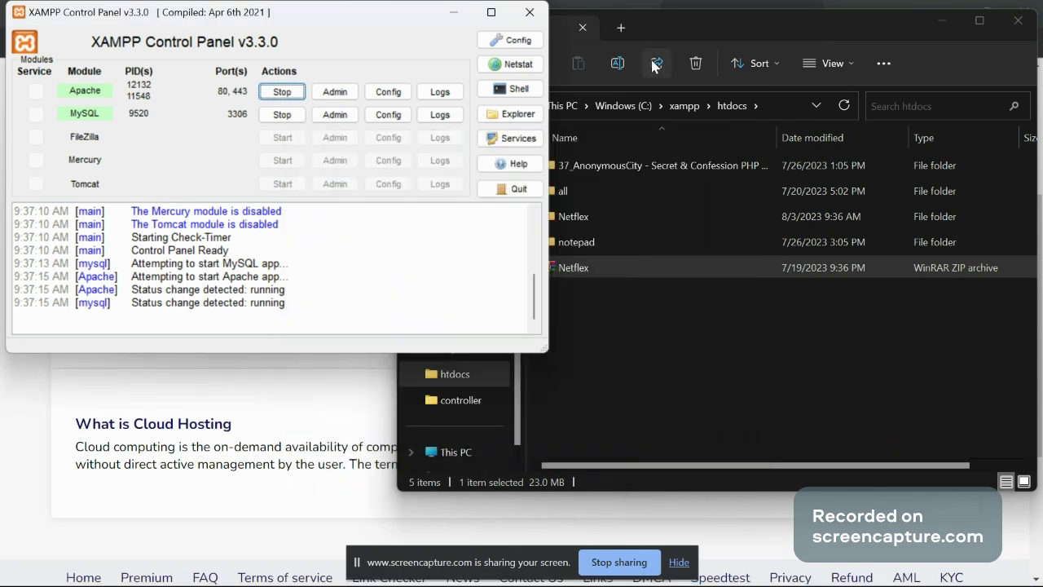
left_click(668, 6)
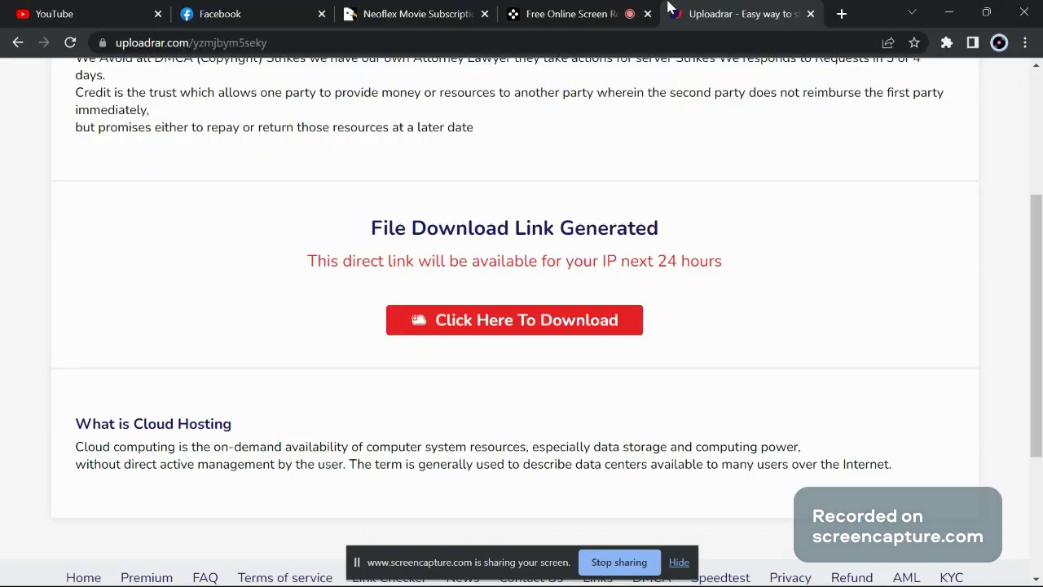
key("ctrl+t")
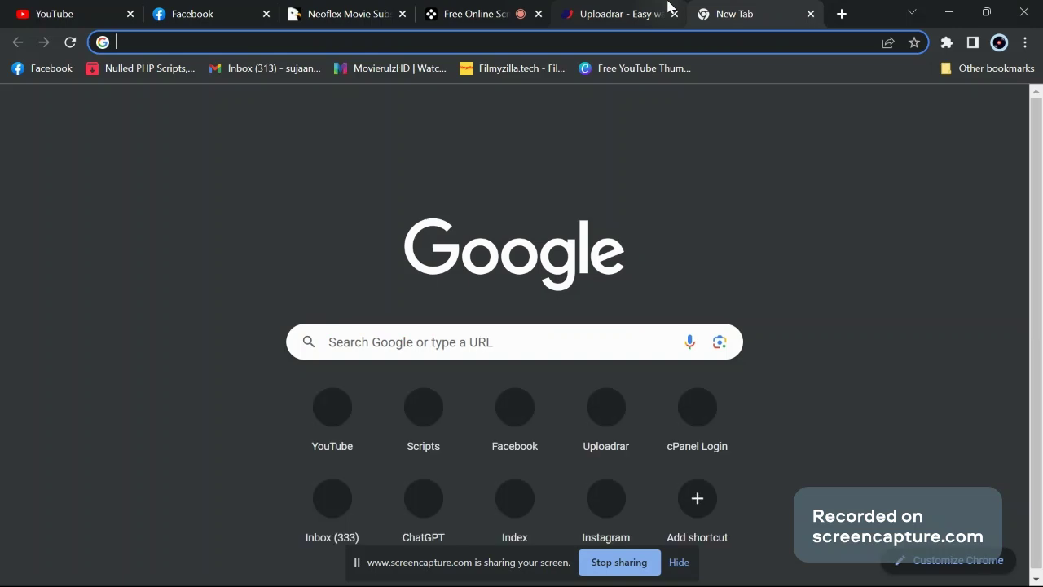
Load localhost, open the Netflex folder, and run the installer past server checks to the database form
type("localhost")
key("Return")
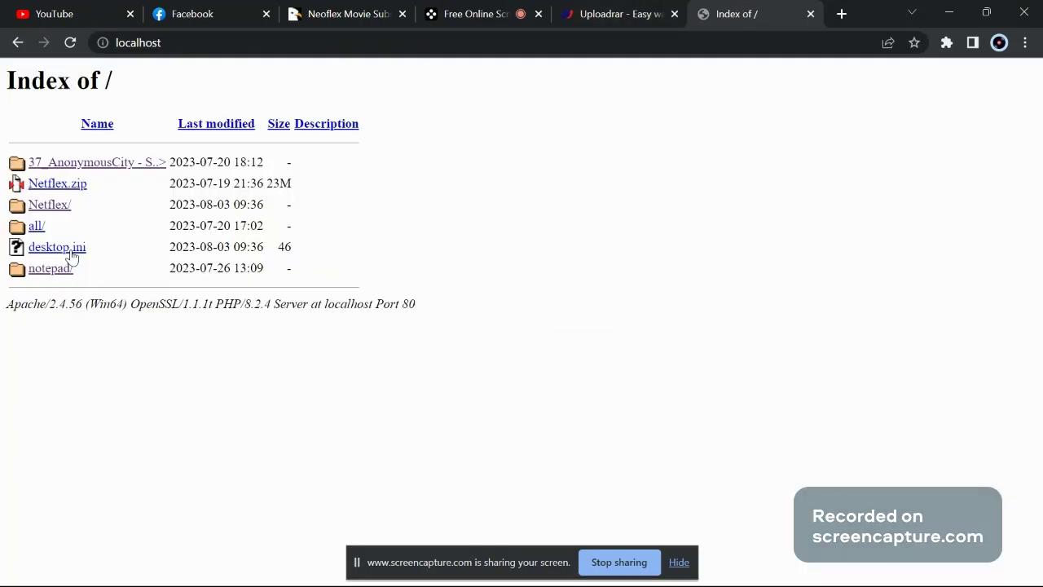
left_click(61, 210)
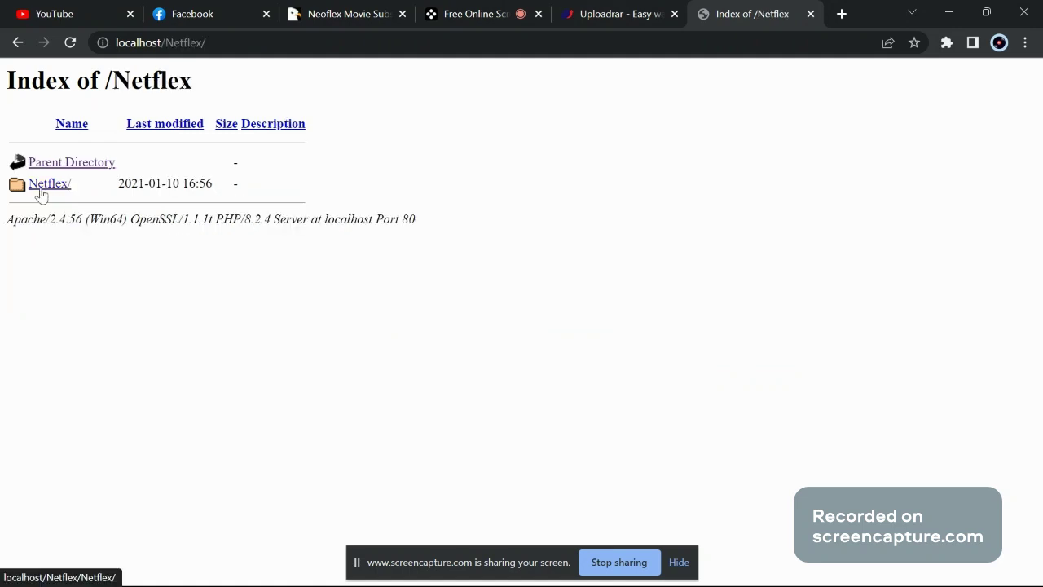
left_click(42, 192)
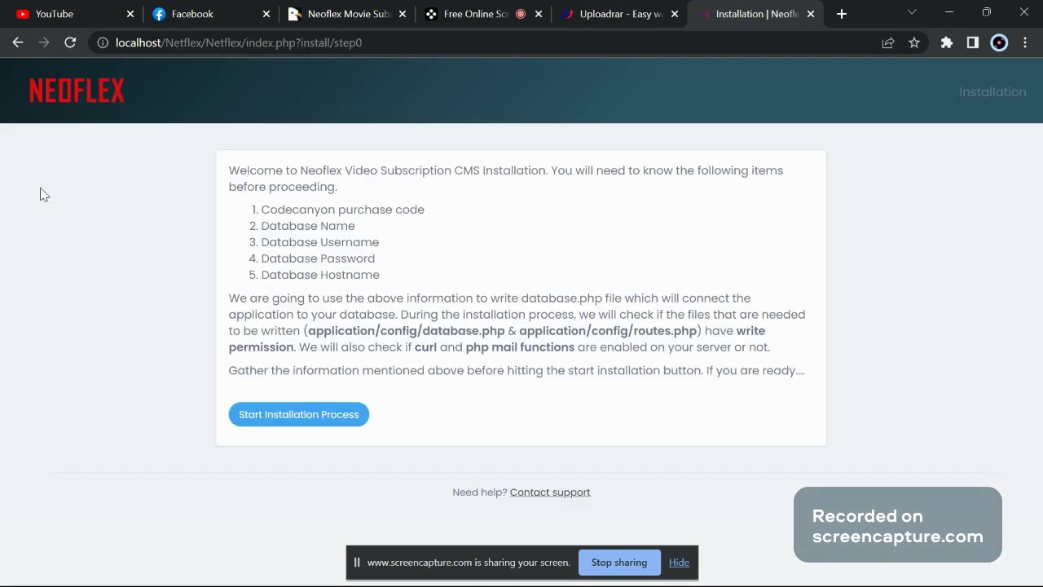
left_click(281, 417)
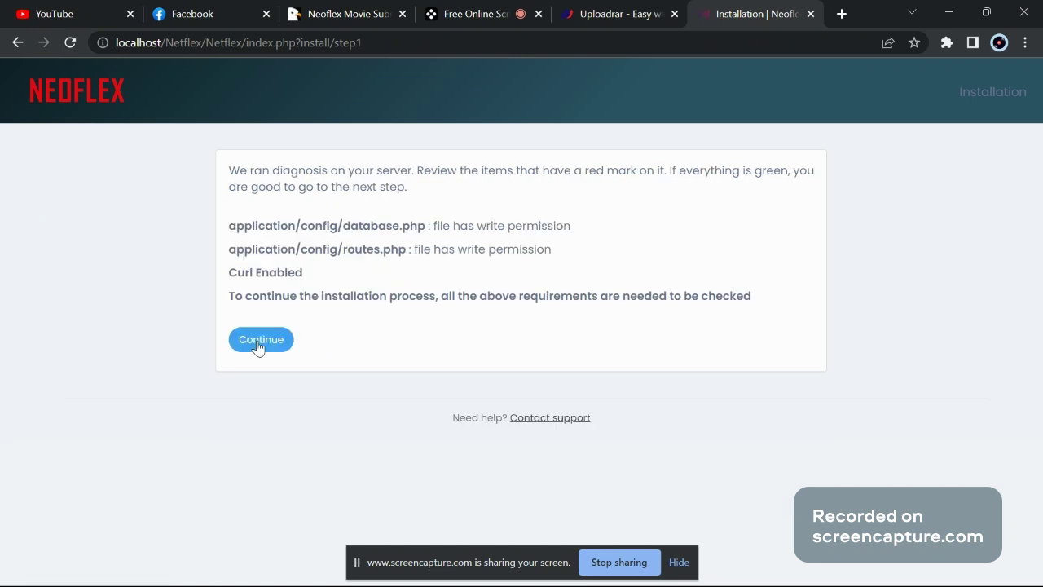
left_click(260, 341)
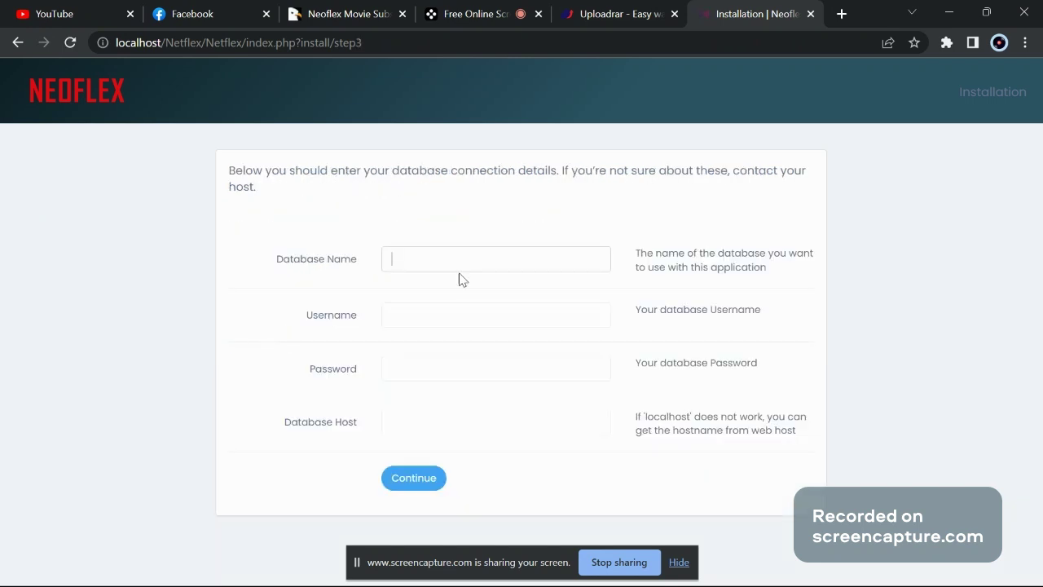
key("ctrl+t")
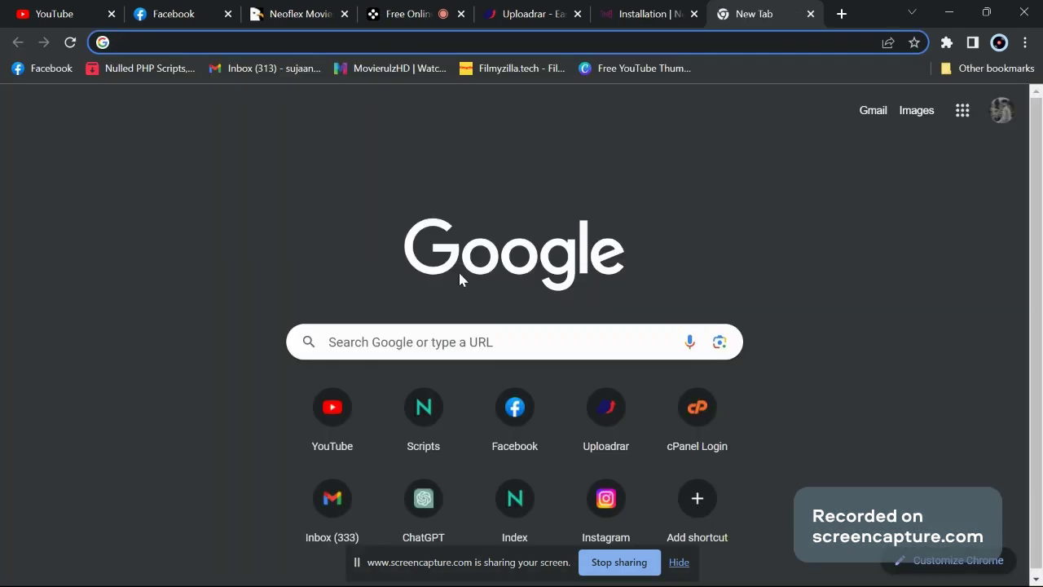
Load localhost/phpmyadmin in the new tab
type("localhost/p")
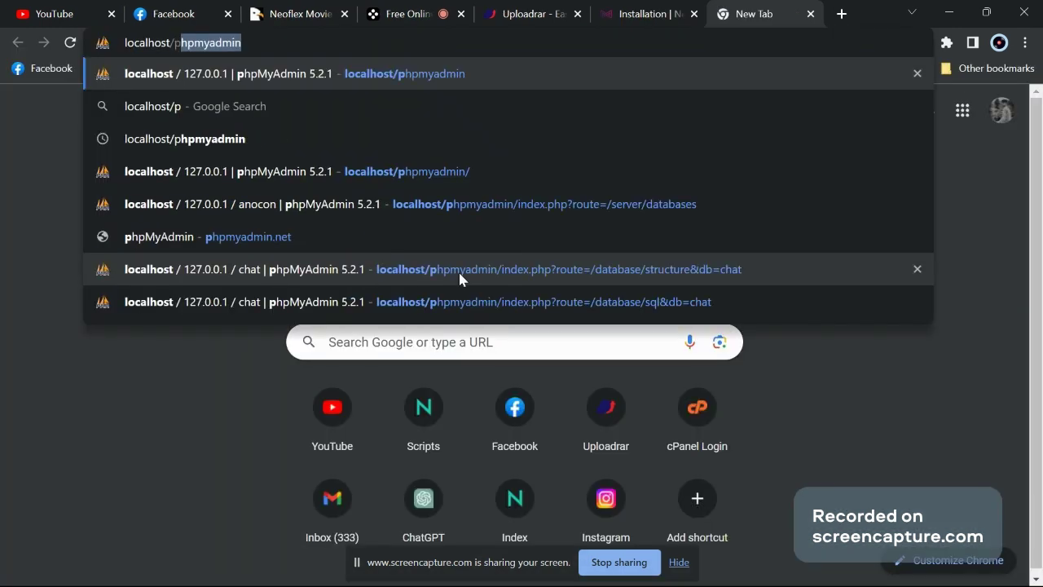
key("Return")
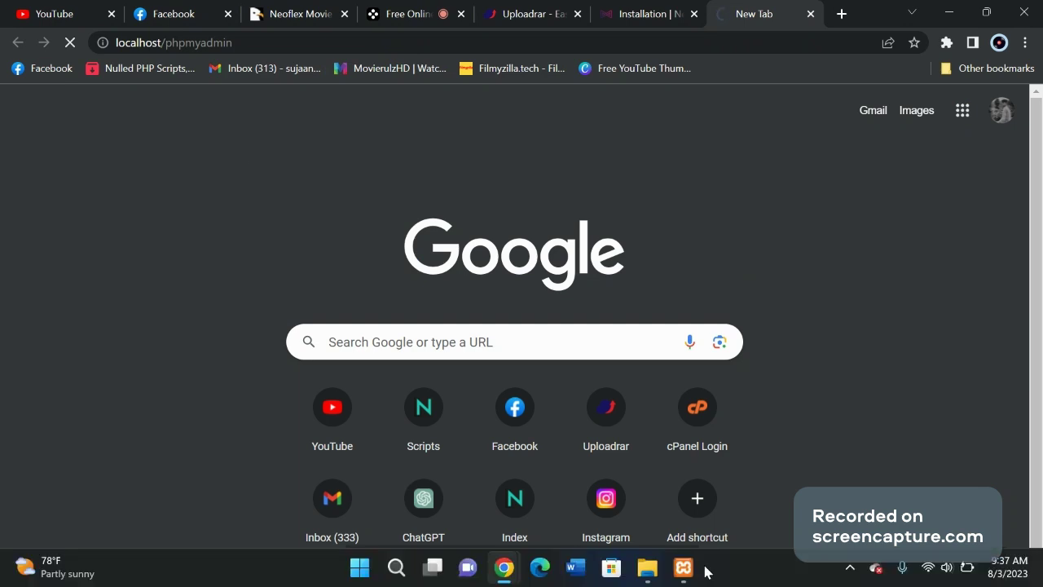
left_click(684, 568)
left_click(686, 569)
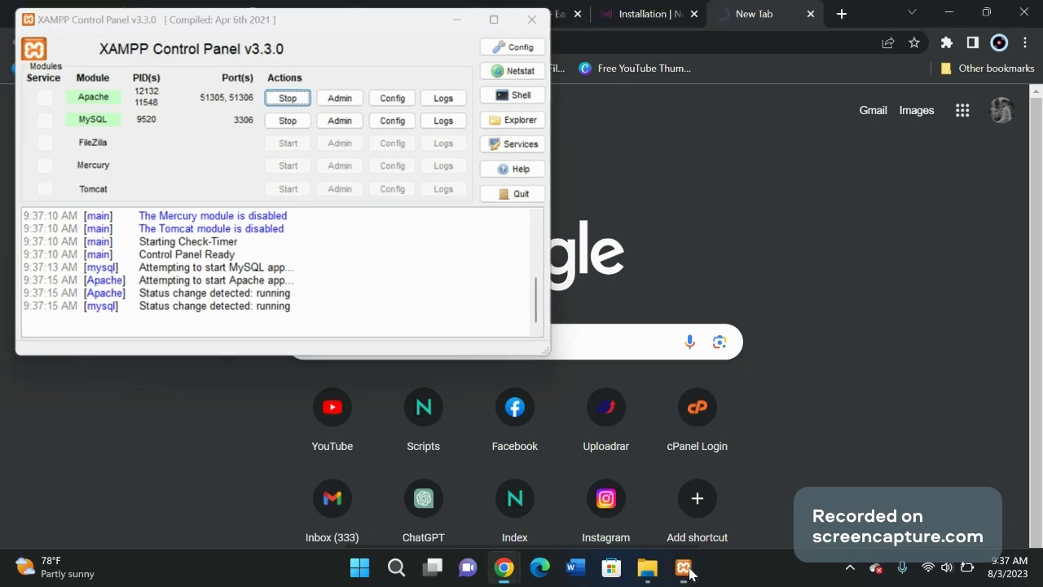
left_click(685, 570)
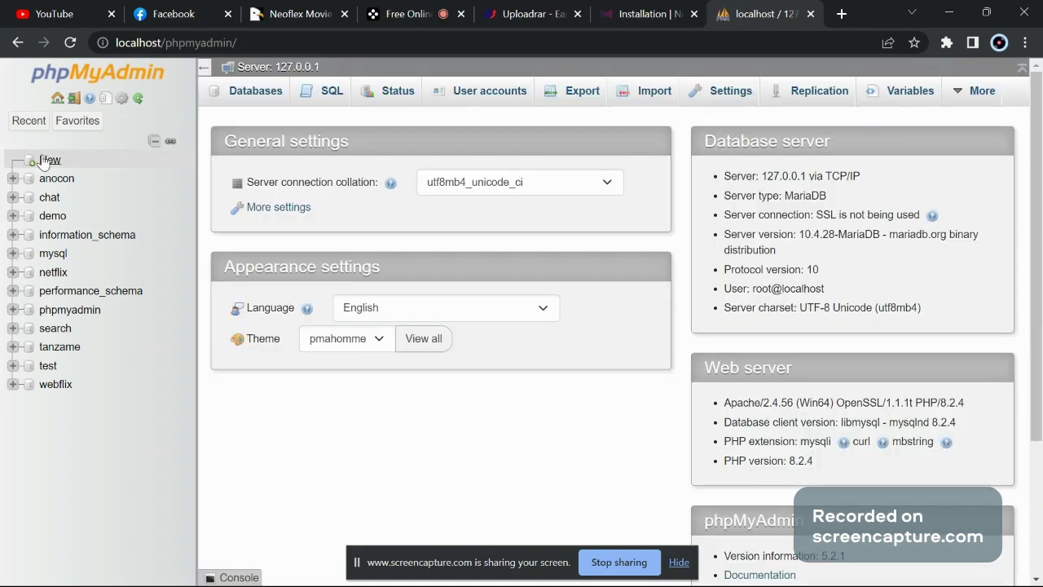
Create an empty database named 'neoflex'
left_click(44, 162)
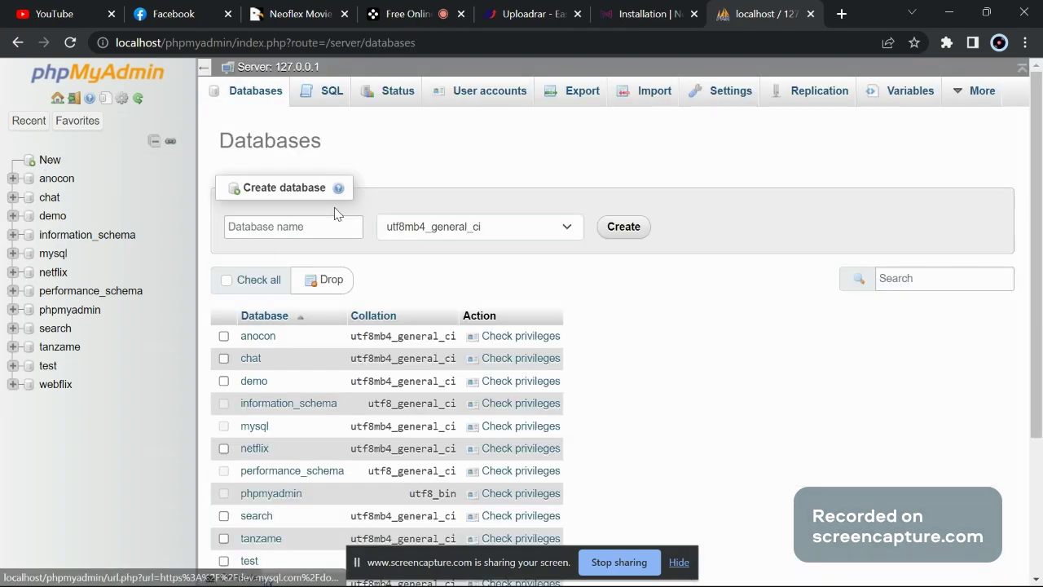
left_click(293, 228)
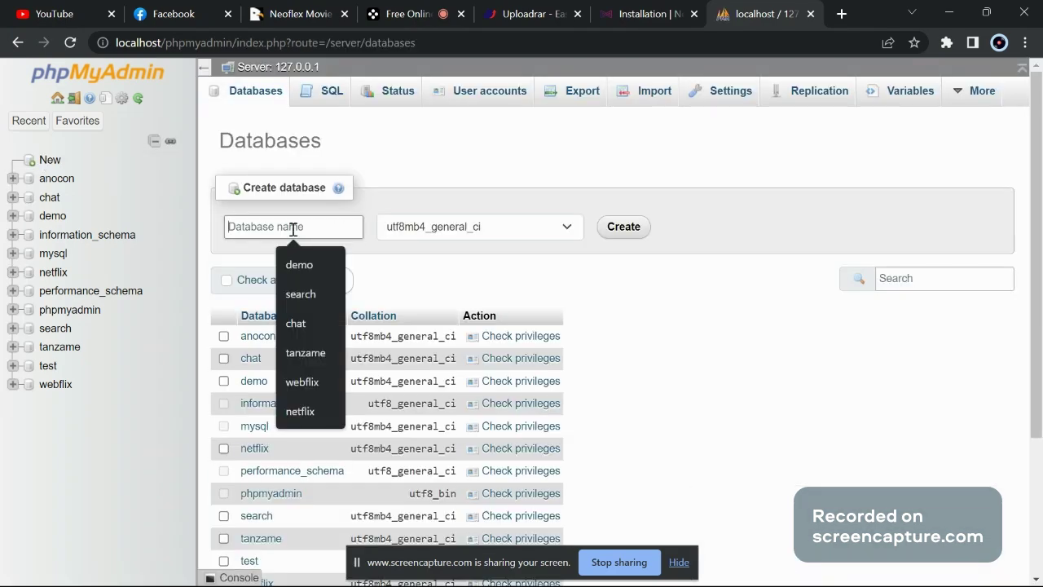
type("nf")
key("BackSpace")
type("e")
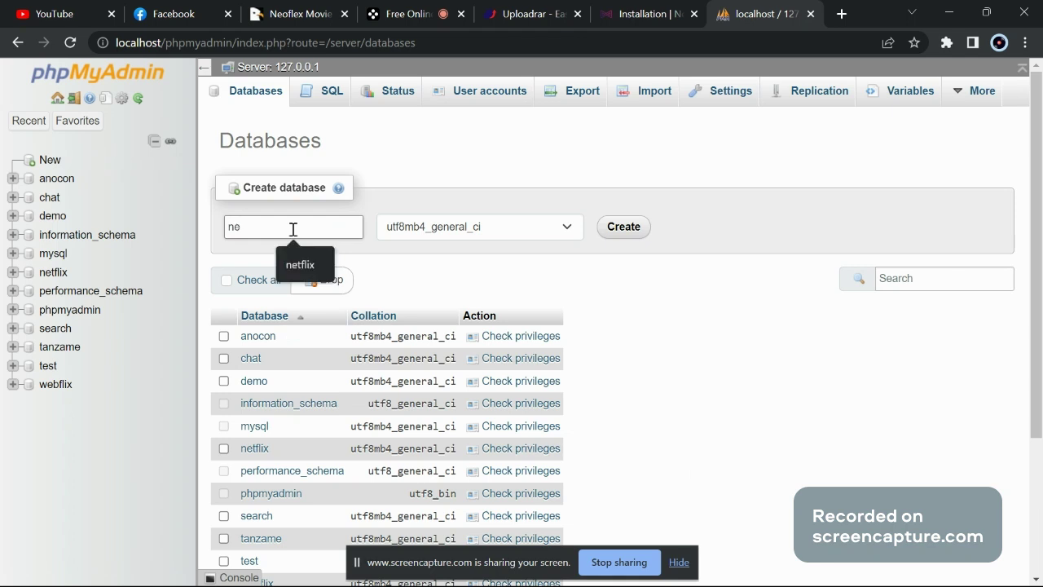
type("oflex")
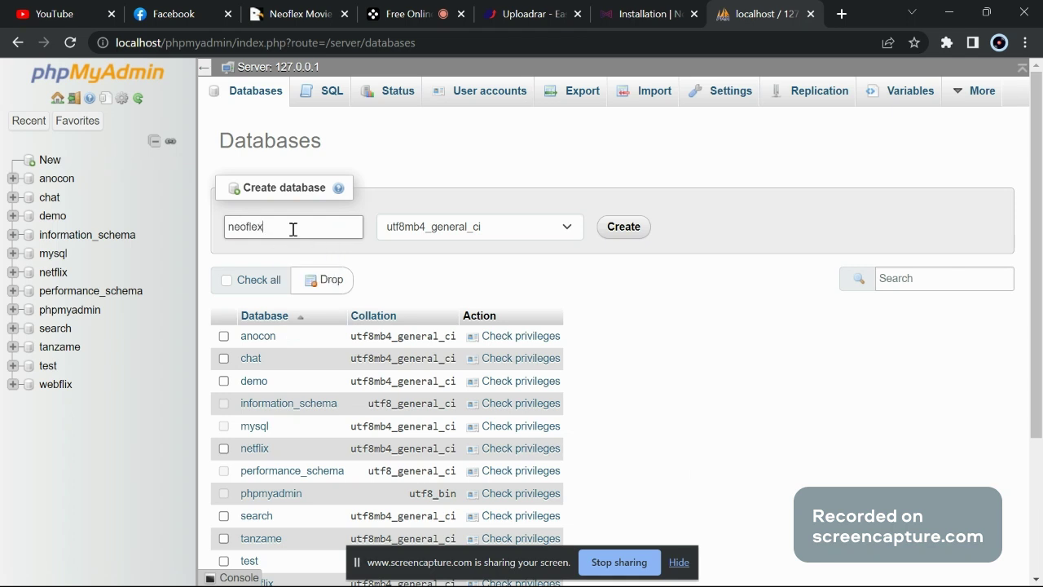
key("Return")
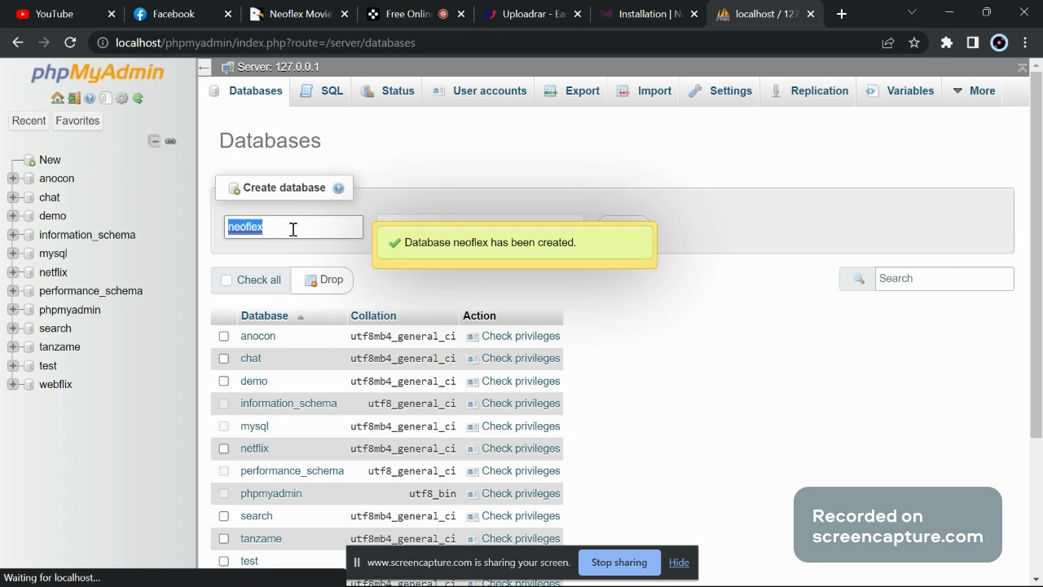
left_click(626, 7)
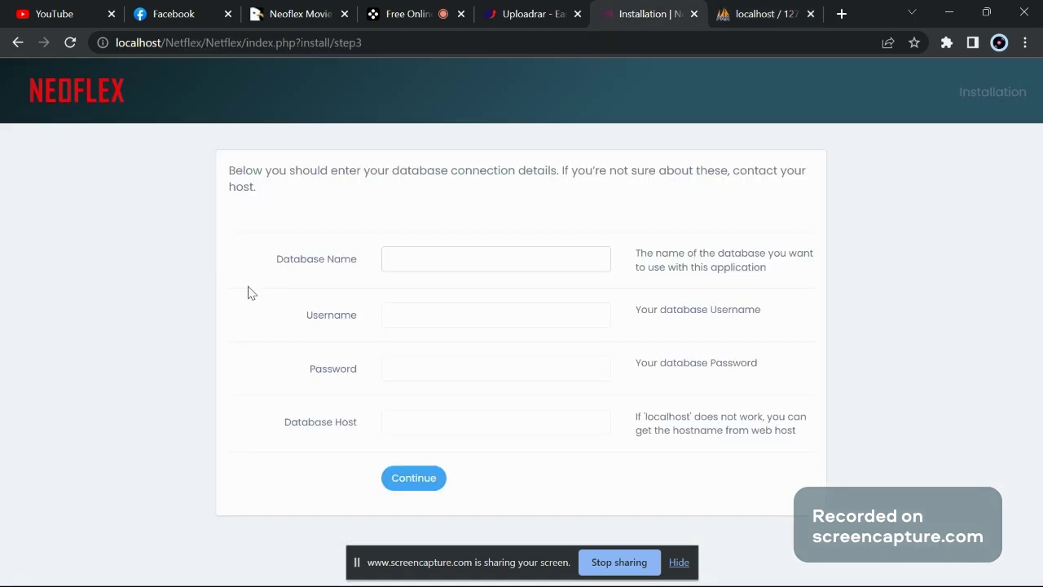
Enter database neoflex, user root and host localhost, then continue and run Install
type("ne")
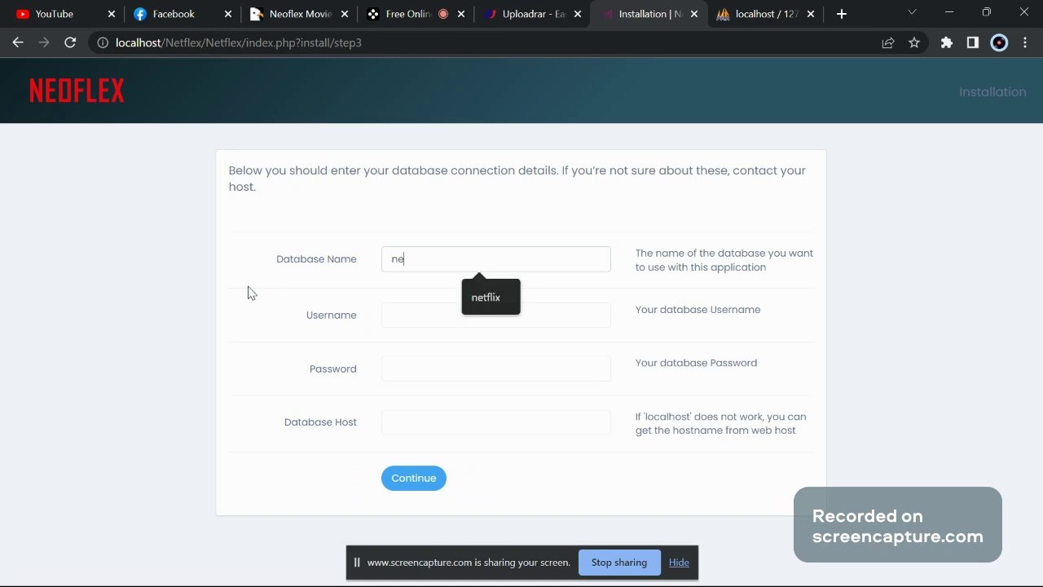
type("oflex")
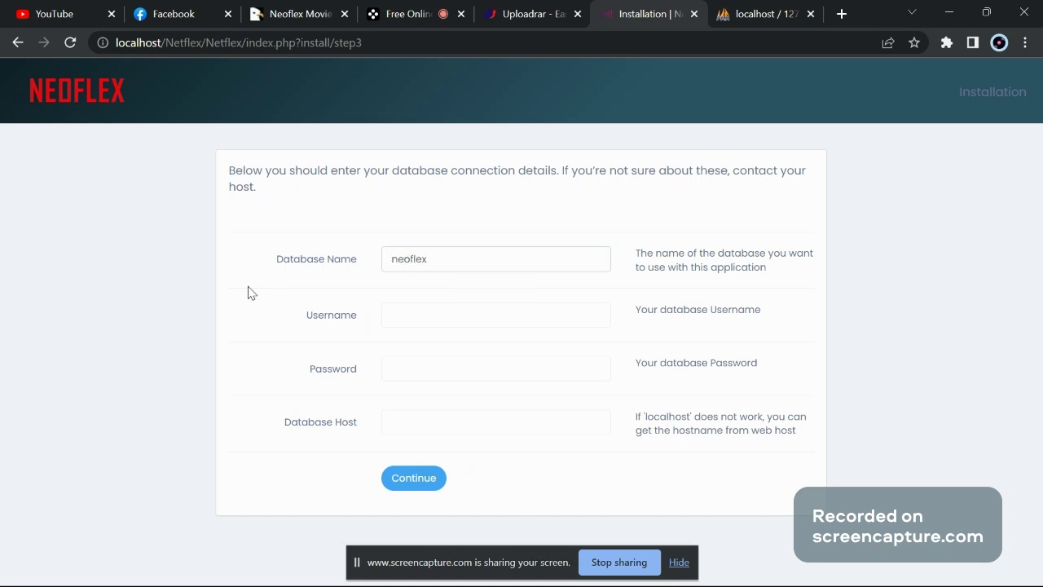
left_click(480, 309)
type("r")
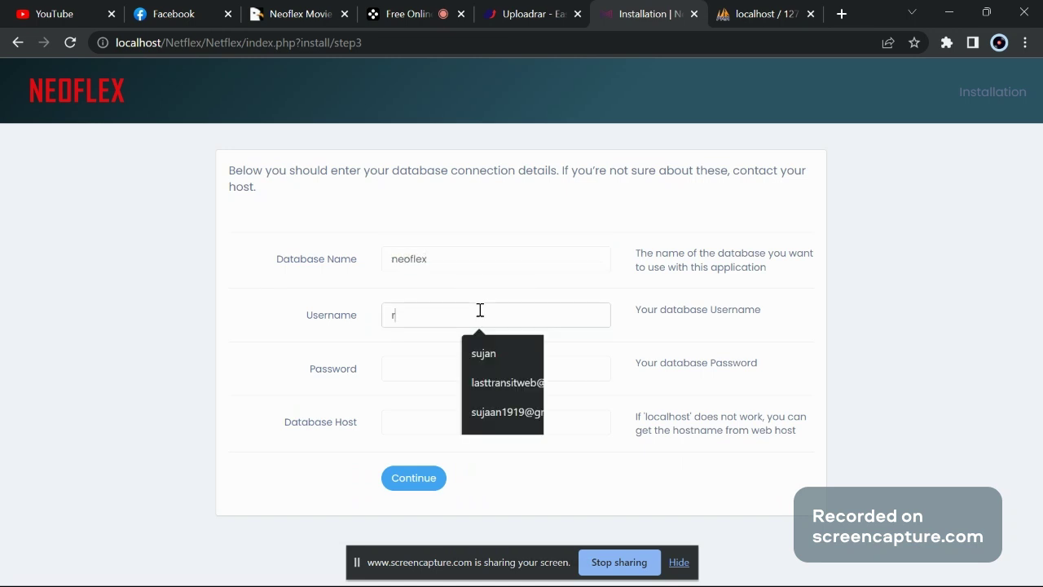
type("oot")
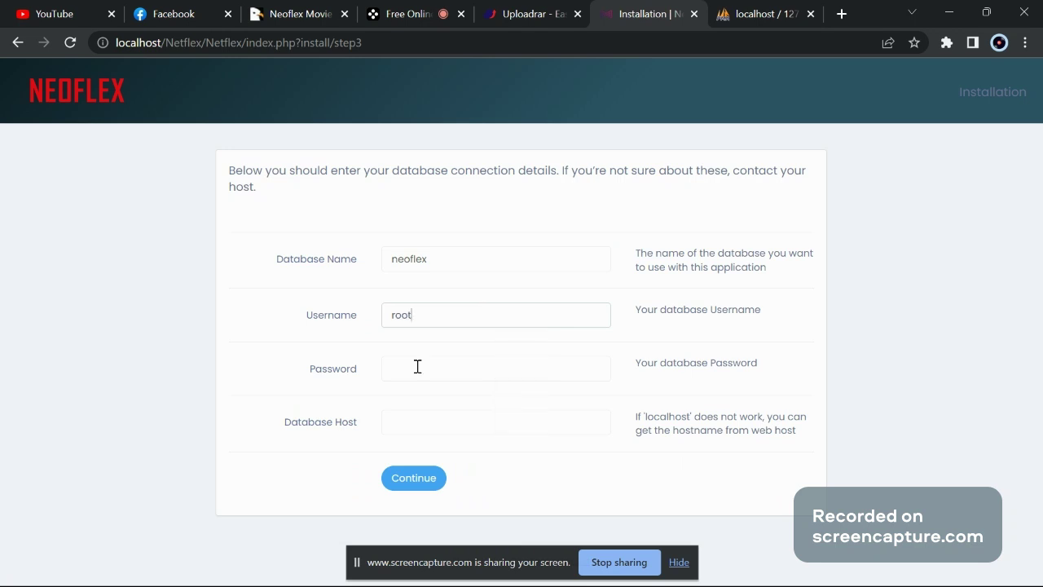
left_click(418, 366)
left_click(406, 426)
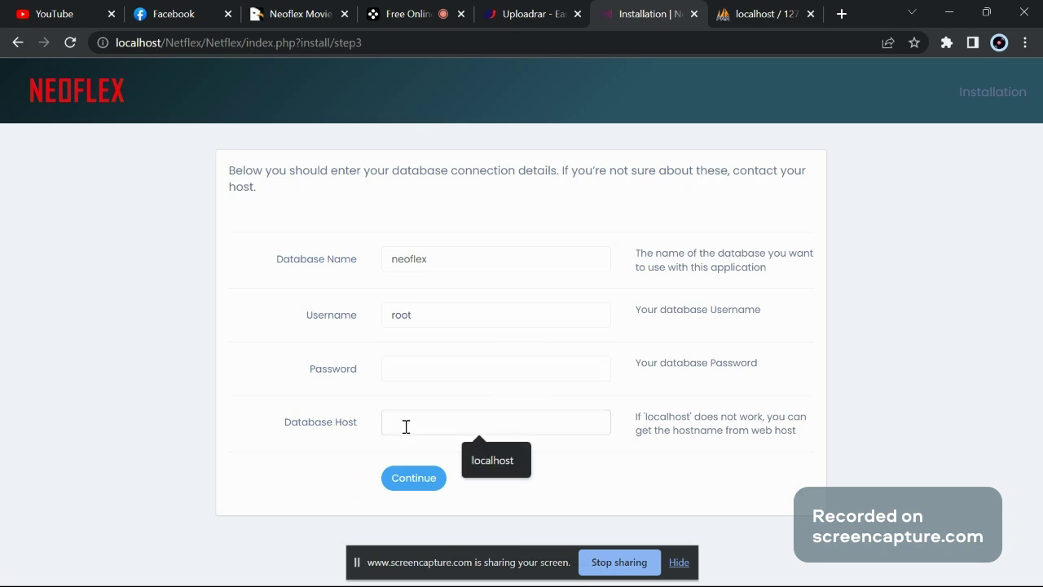
key("Down")
key("Return")
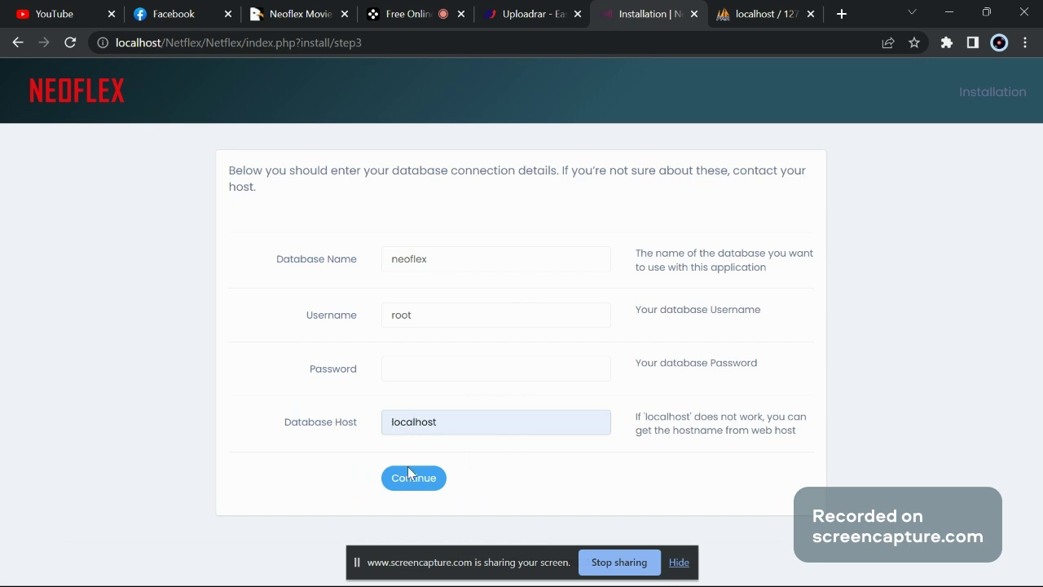
left_click(410, 478)
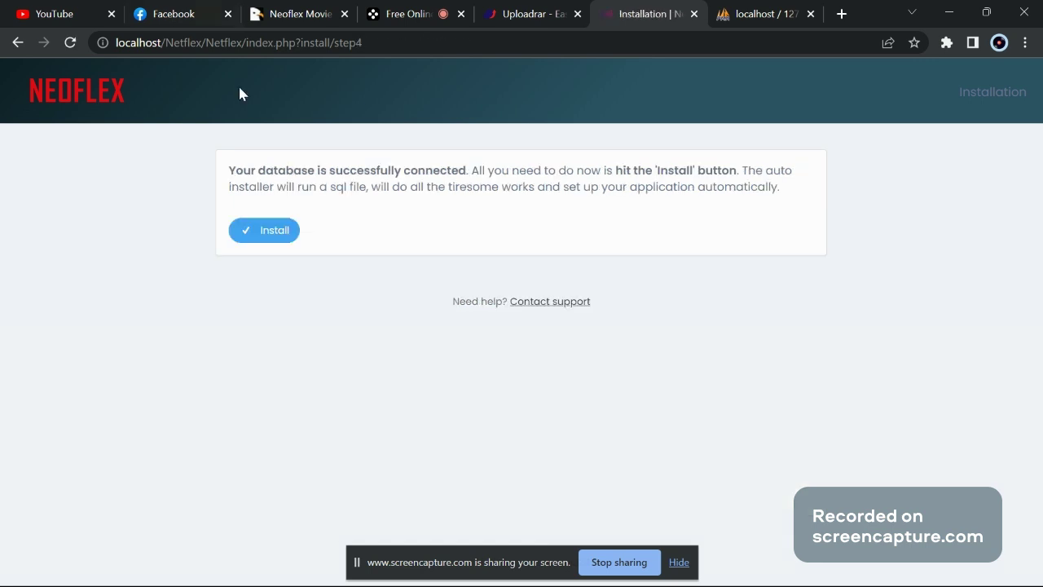
left_click(252, 232)
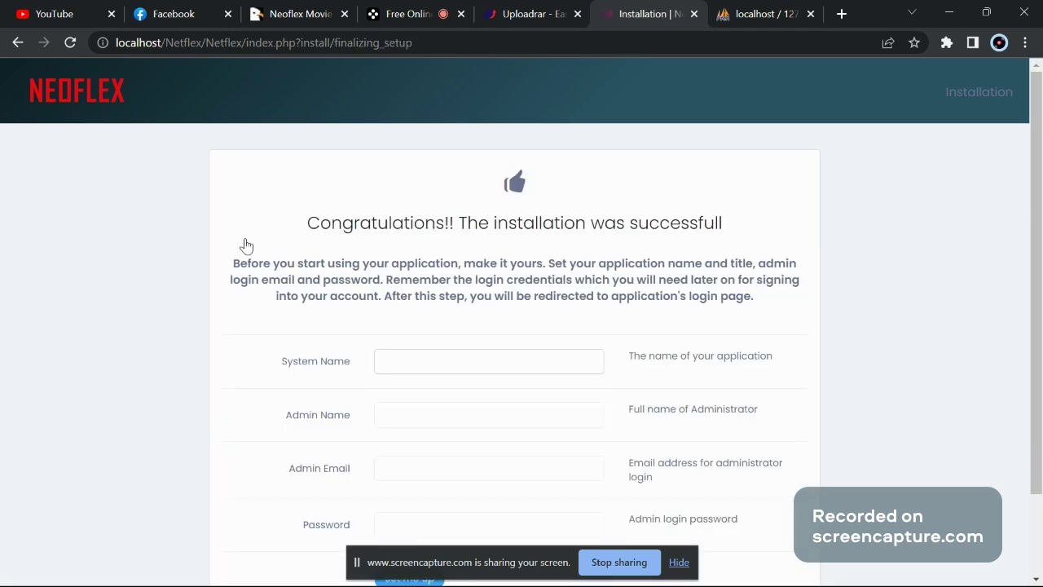
scroll(496, 256, "down", 2)
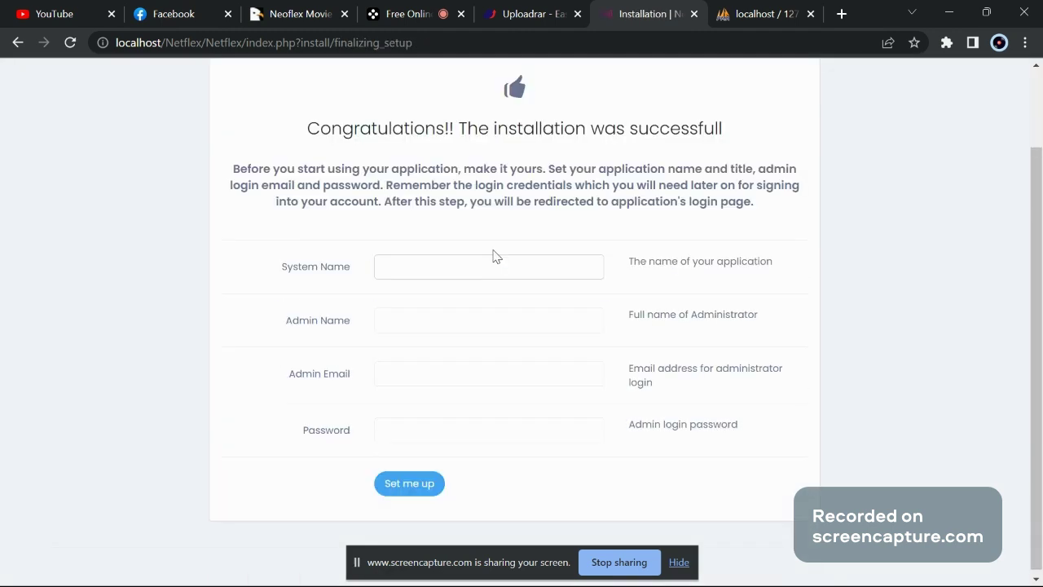
Enter neoflex as the system name, add the administrator's name, e-mail and password, and submit the setup
left_click(445, 260)
type("neoflex")
key("Tab")
type("su")
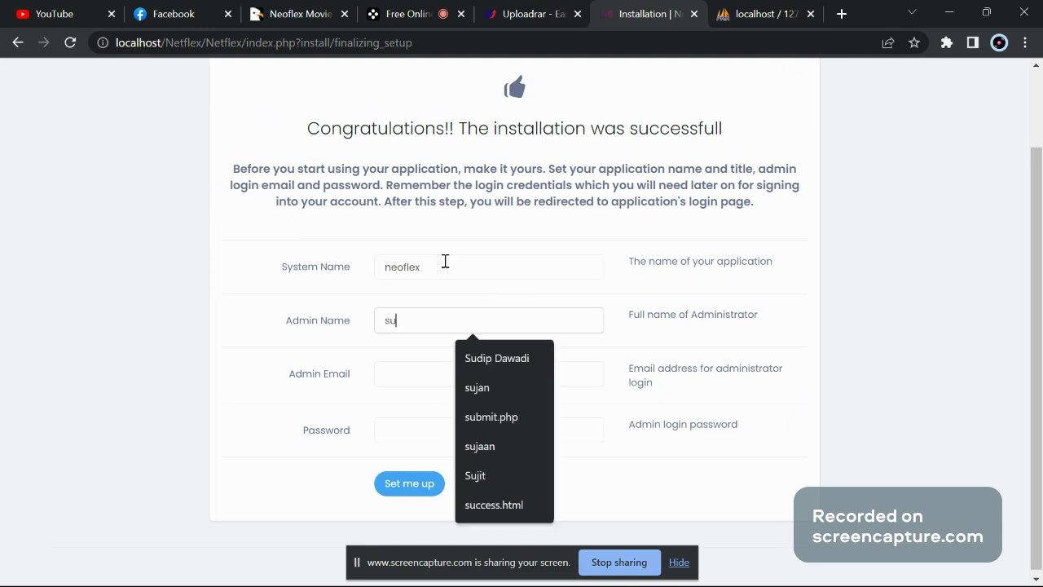
type("jan")
key("Tab")
type("s")
key("Down")
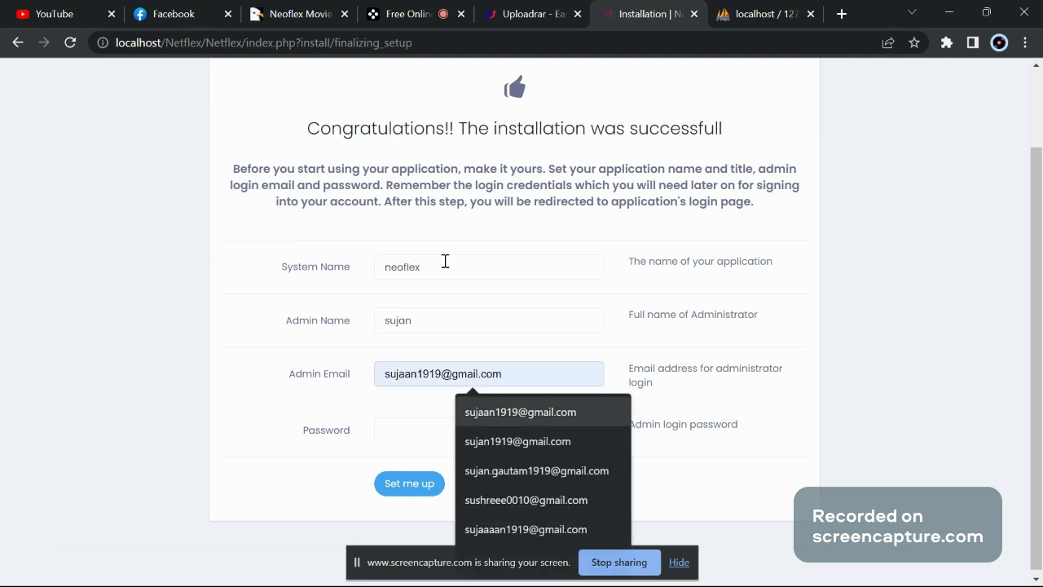
key("Tab")
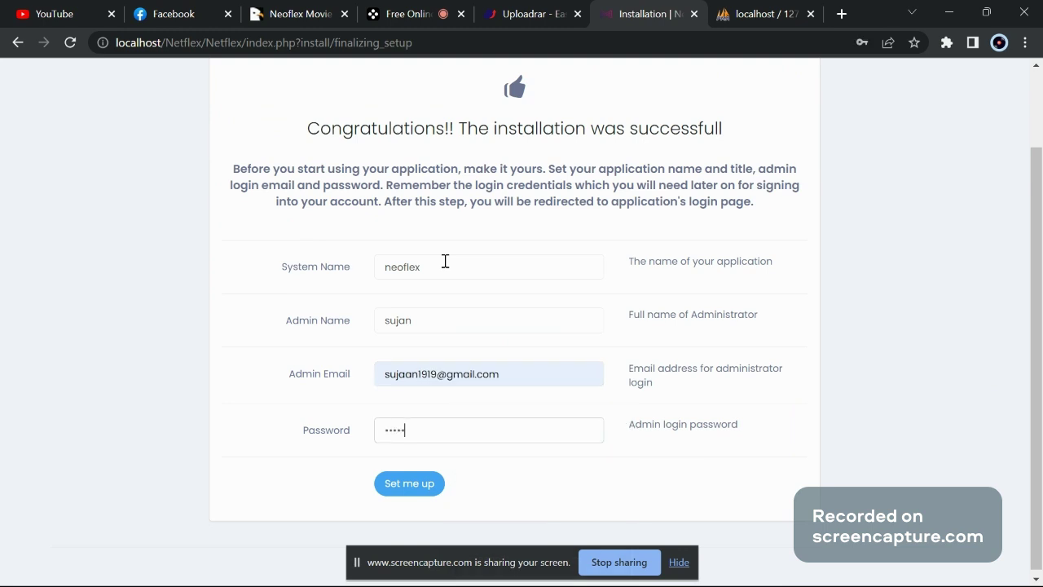
left_click(410, 484)
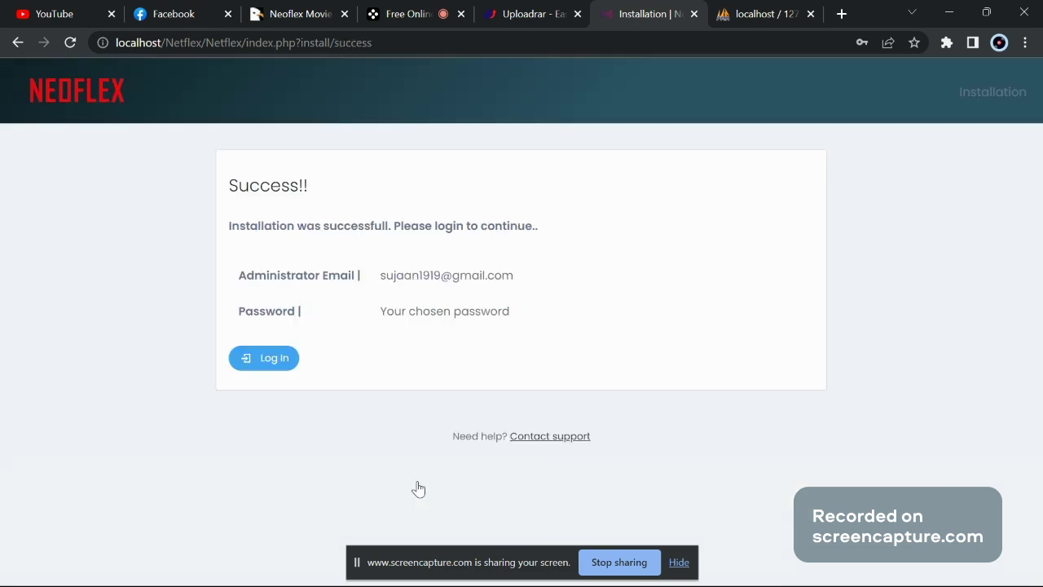
Log in to the admin panel with the saved administrator e-mail and password
left_click(285, 355)
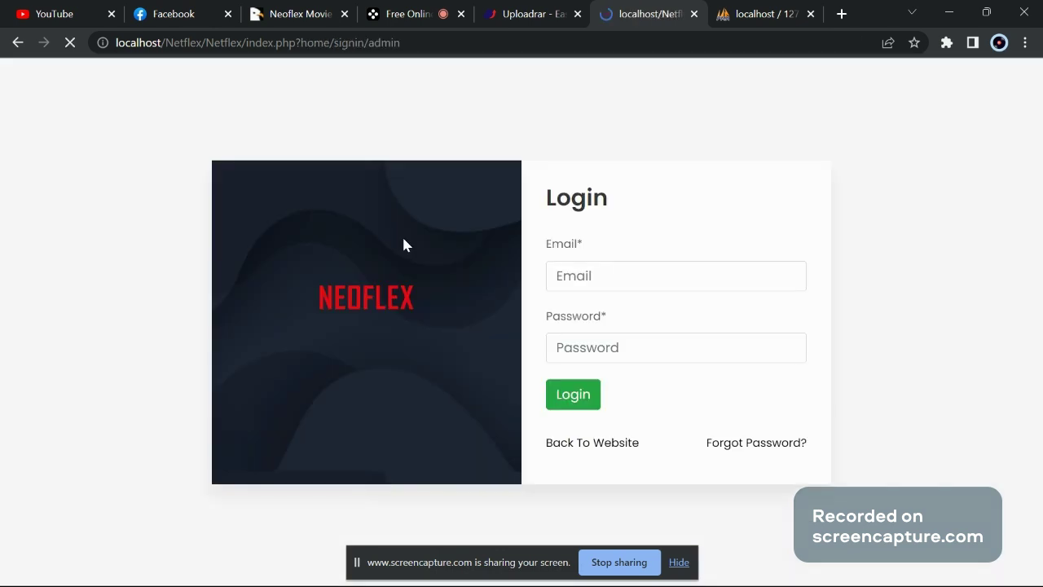
left_click(624, 284)
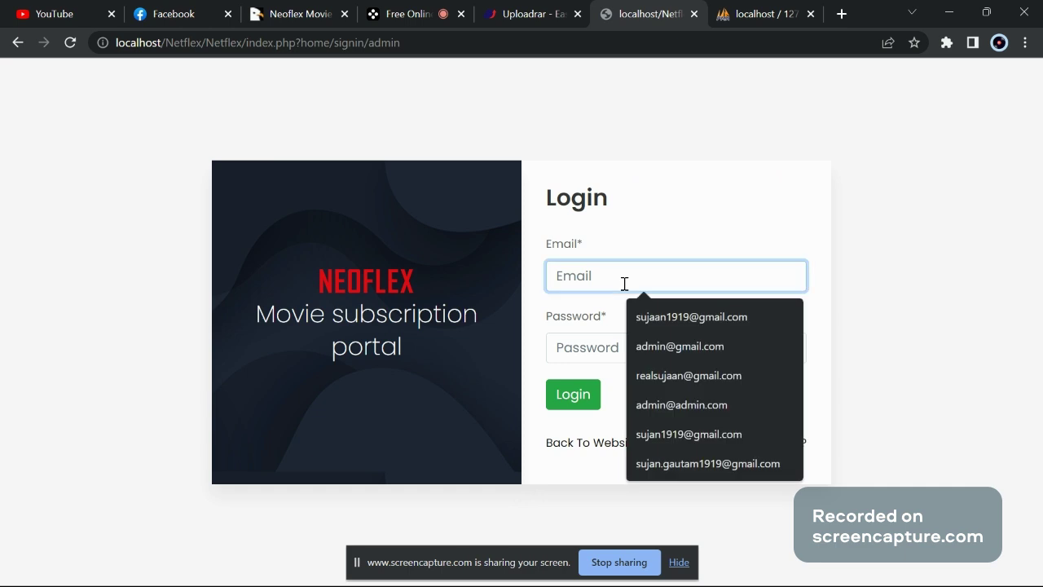
left_click(714, 317)
left_click(660, 347)
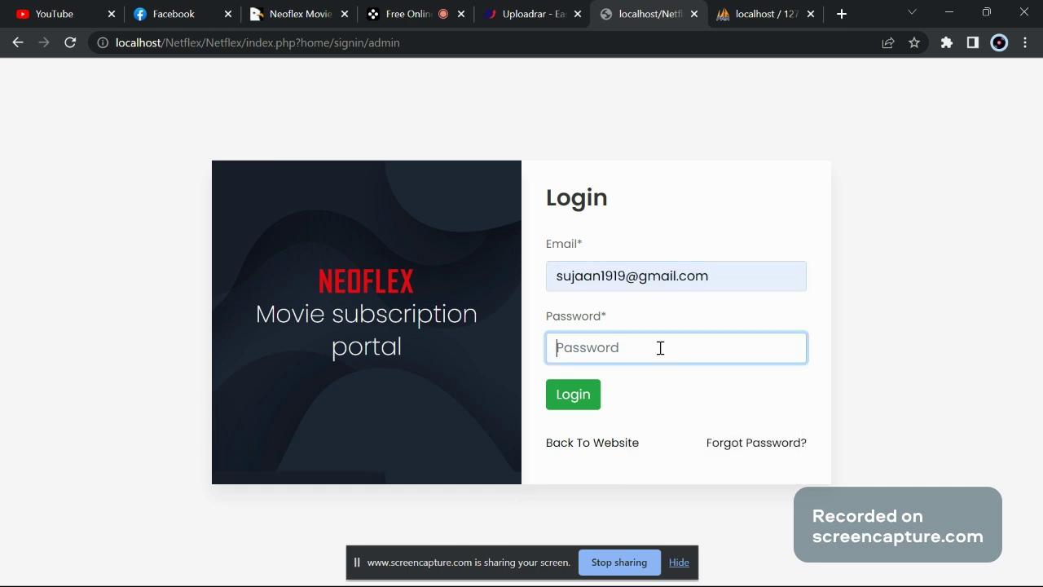
type("•••••••••••")
key("Return")
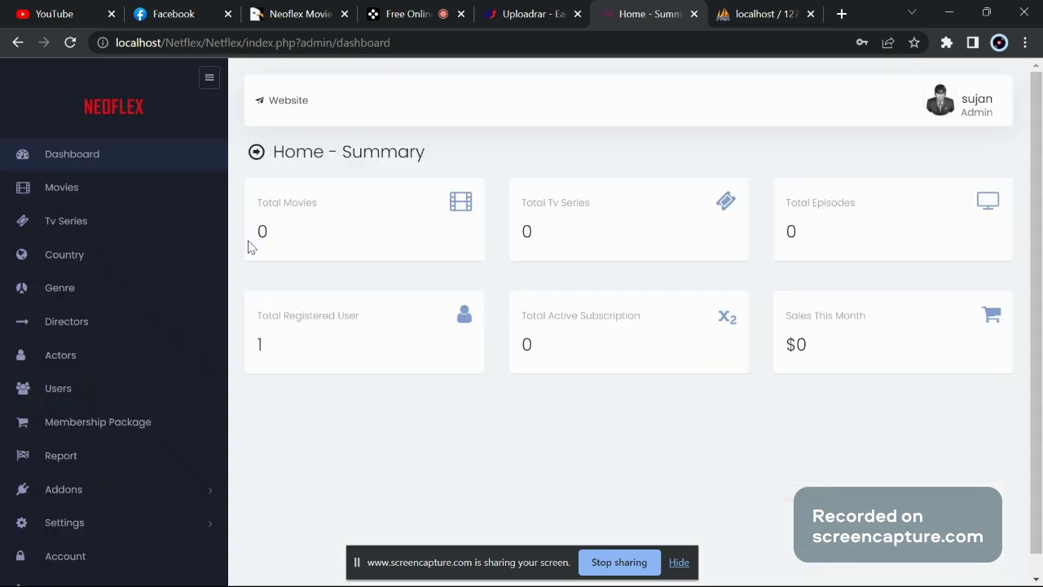
Open the public Neoflex website in a new tab and scroll through its home page
scroll(138, 350, "down", 1)
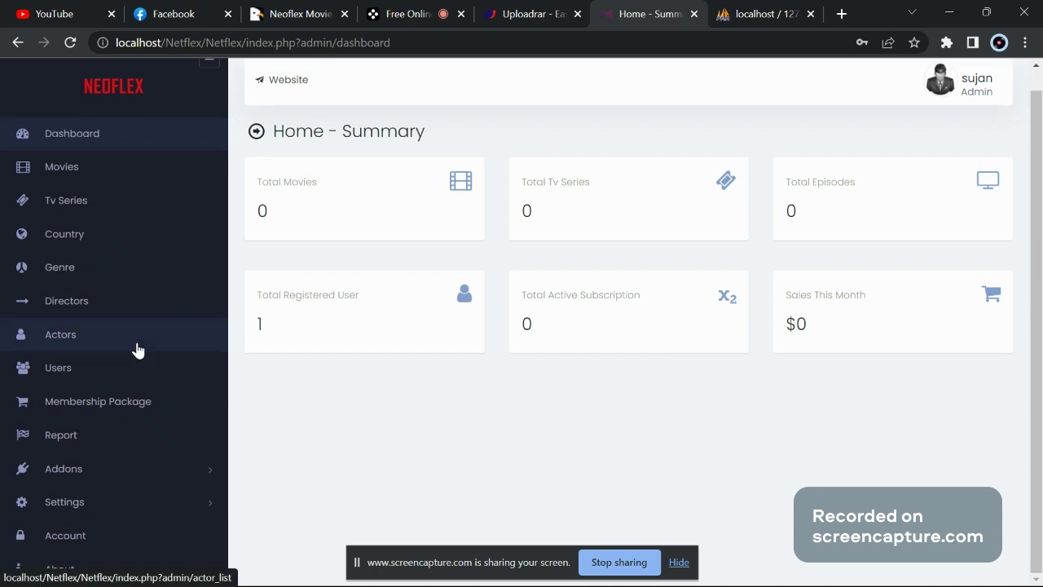
scroll(619, 97, "up", 1)
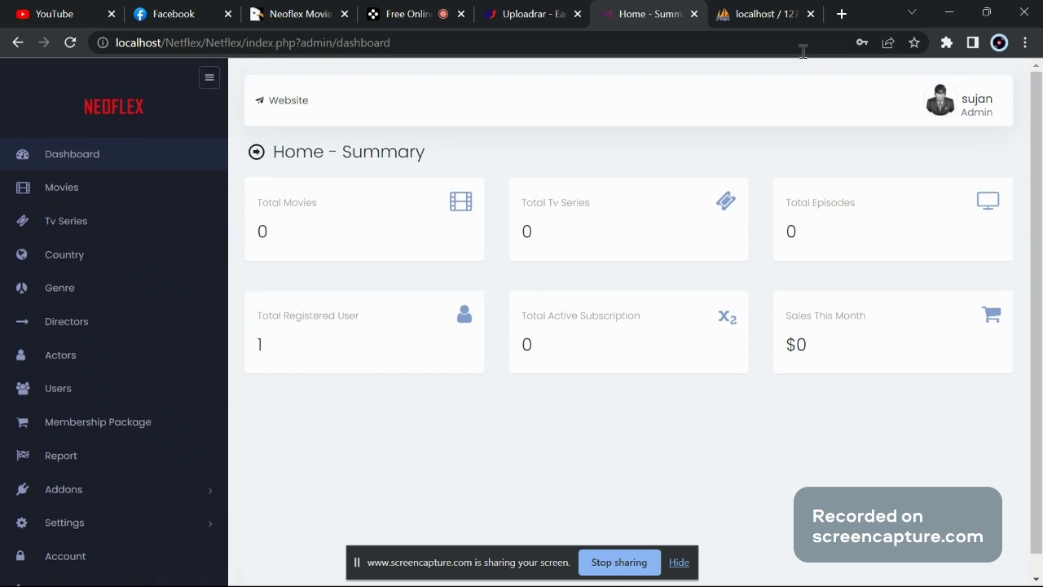
left_click(281, 101)
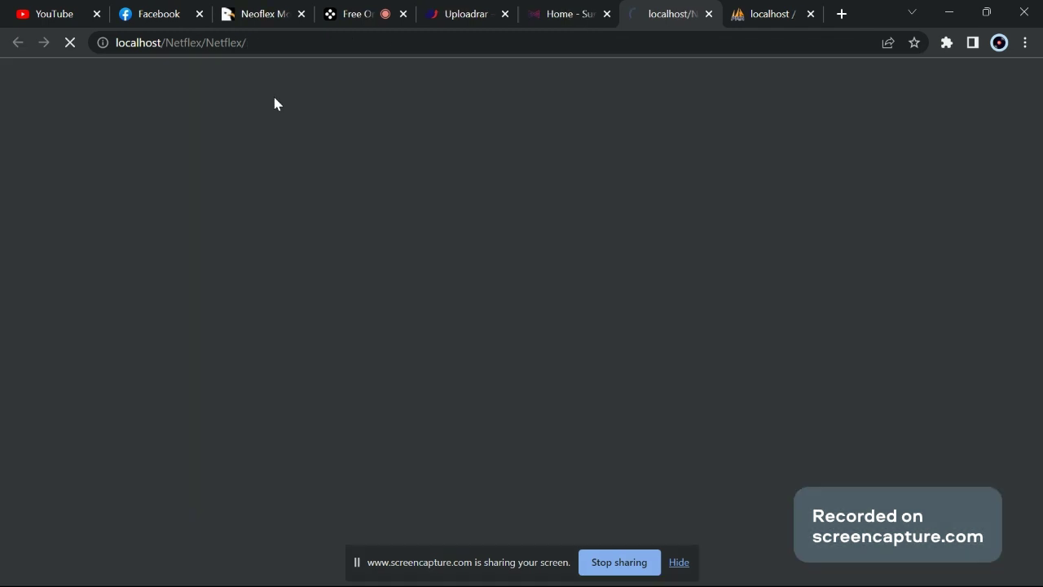
scroll(537, 252, "down", 4)
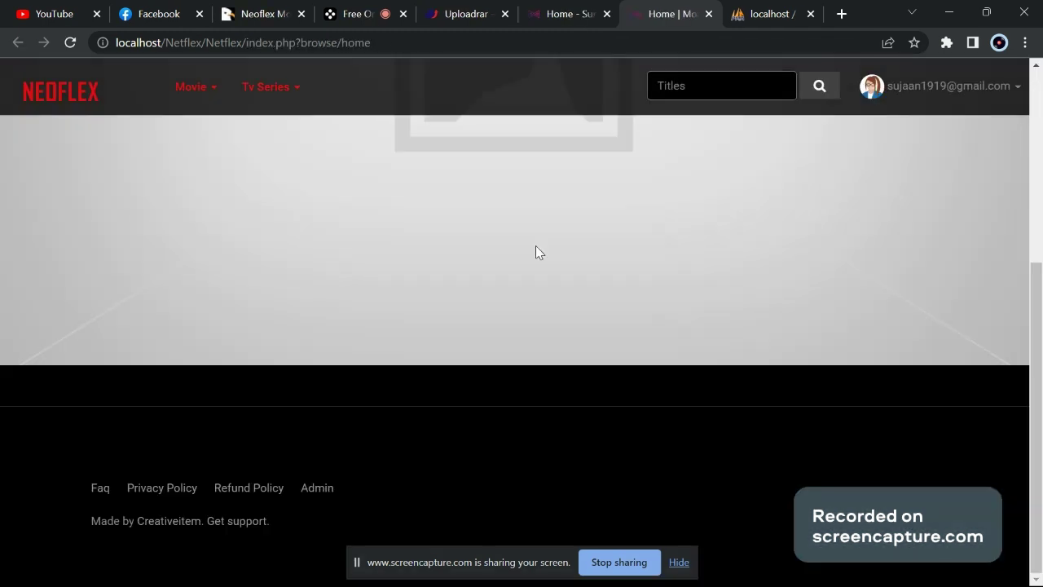
scroll(535, 252, "up", 1)
scroll(535, 246, "up", 2)
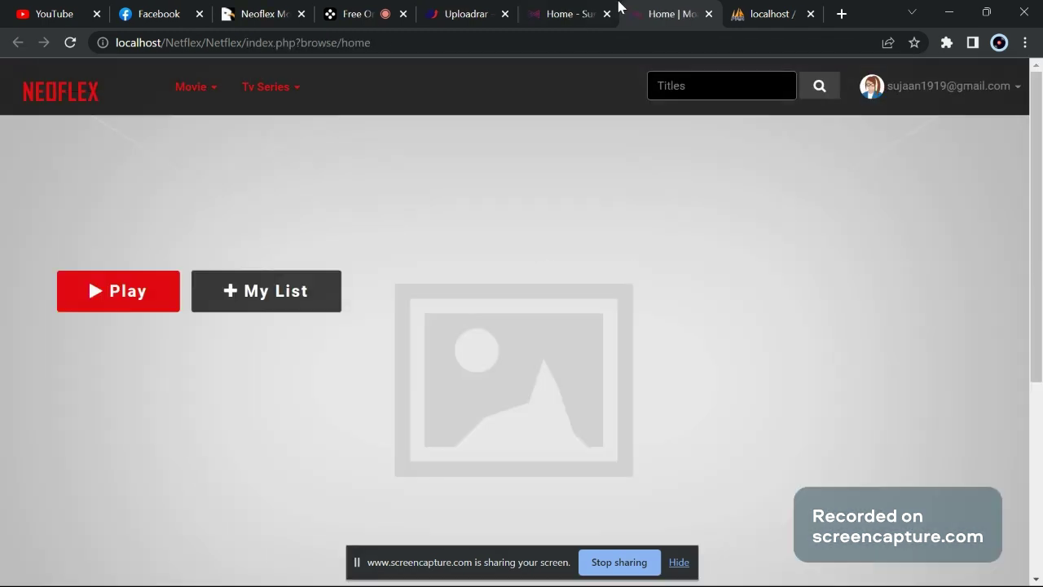
Return to the admin dashboard and expand the Settings section in the sidebar
left_click(593, 10)
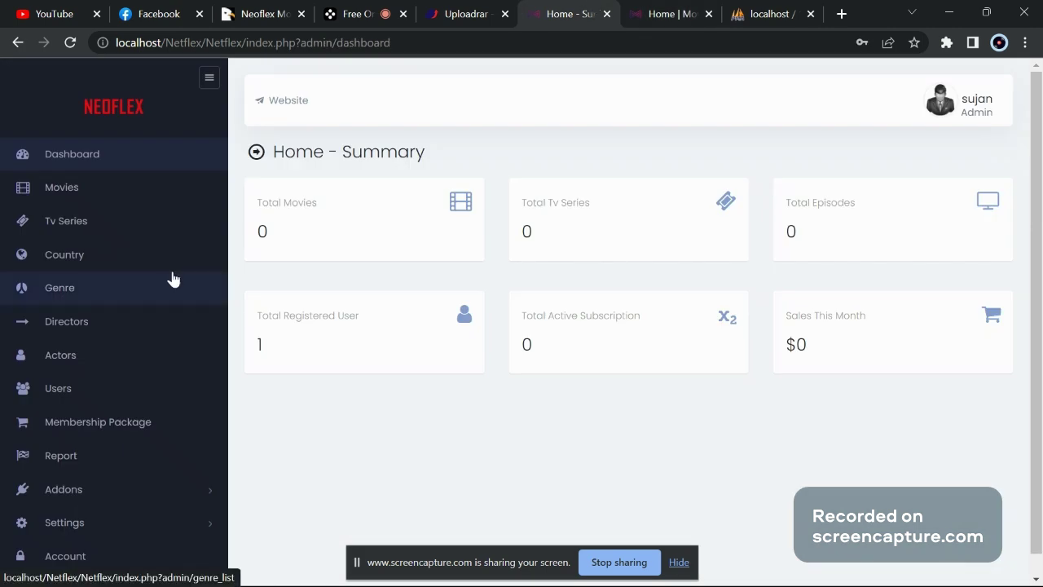
scroll(172, 278, "down", 1)
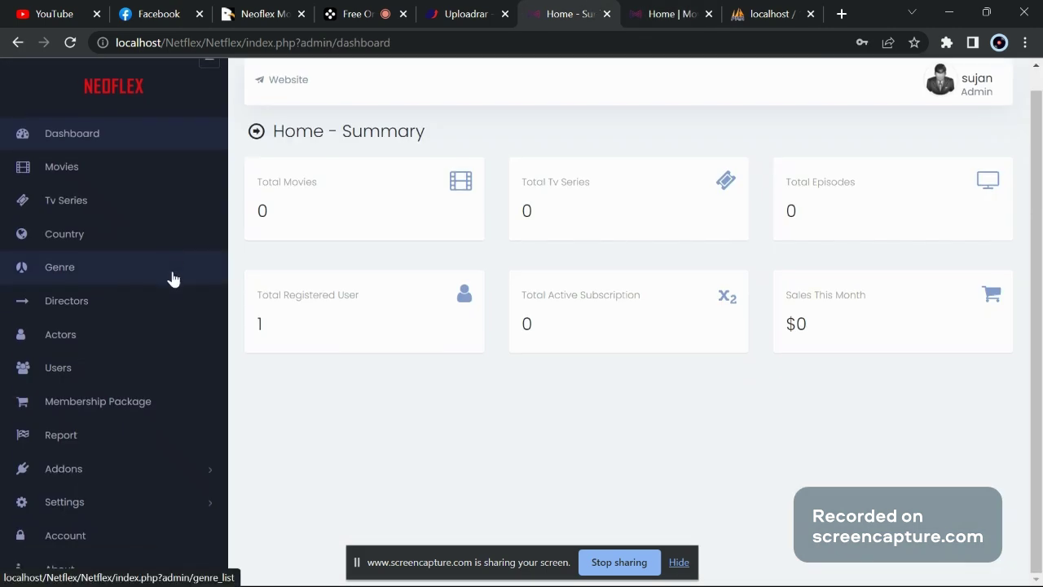
left_click(98, 499)
scroll(109, 454, "down", 1)
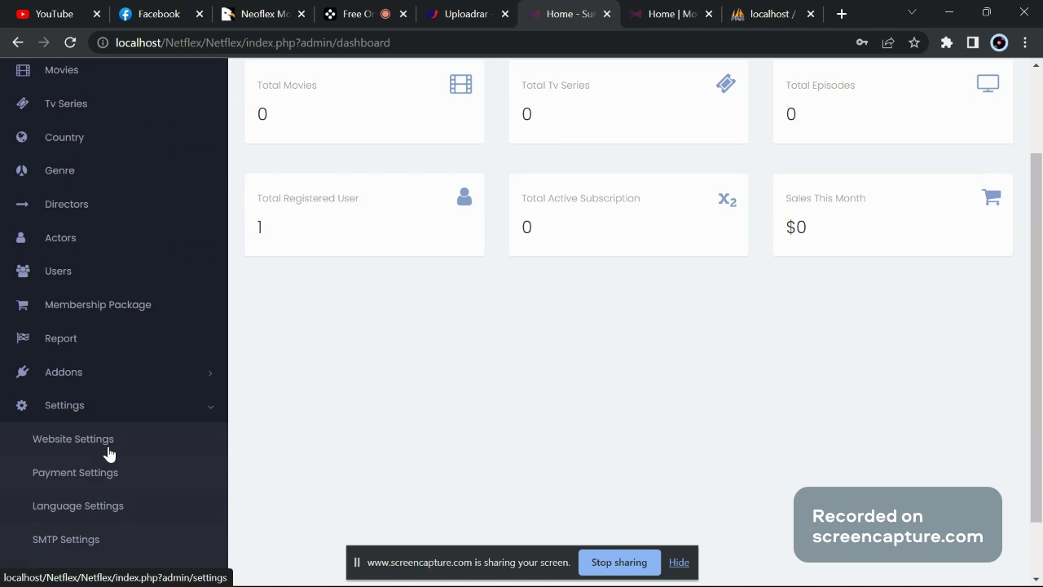
Open the website settings page and scroll through its options
left_click(108, 448)
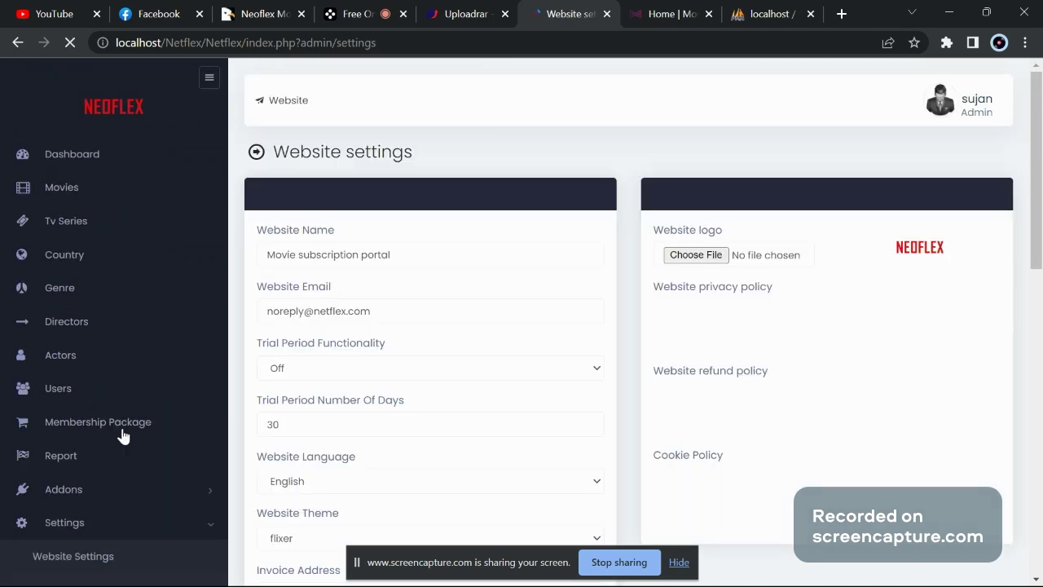
scroll(530, 302, "down", 6)
scroll(530, 302, "down", 3)
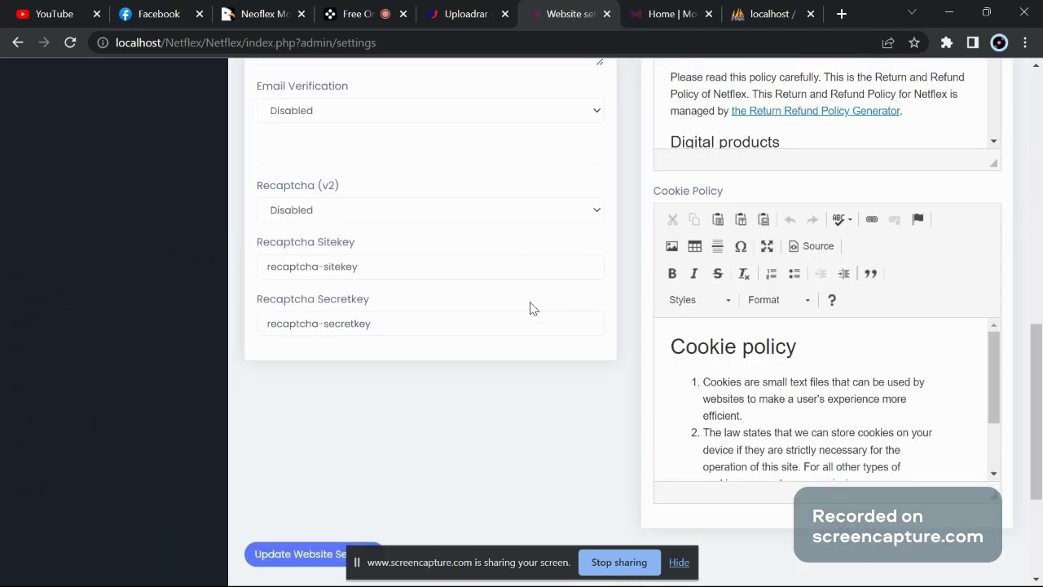
scroll(529, 308, "up", 1)
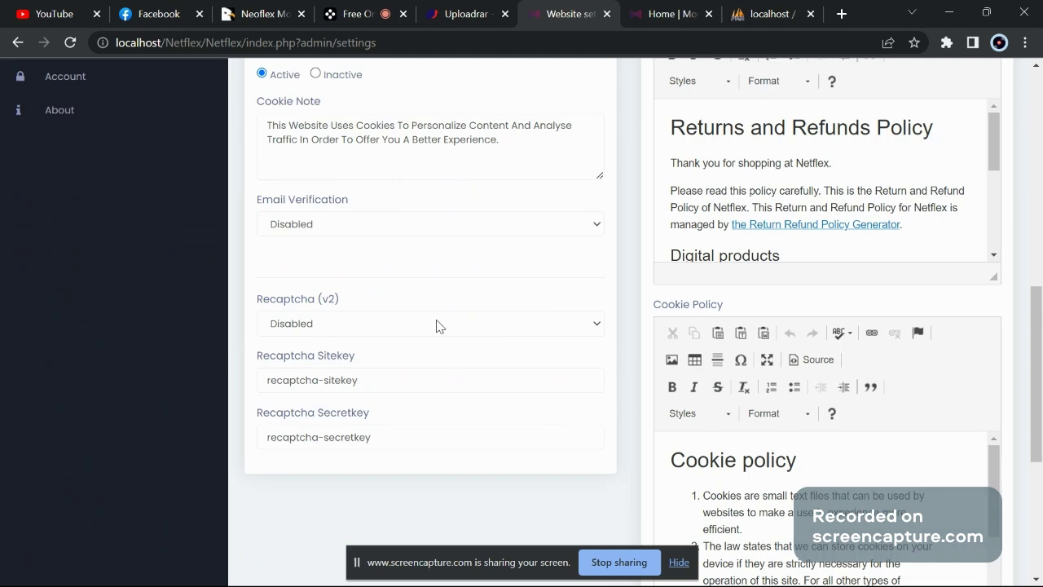
scroll(436, 326, "up", 8)
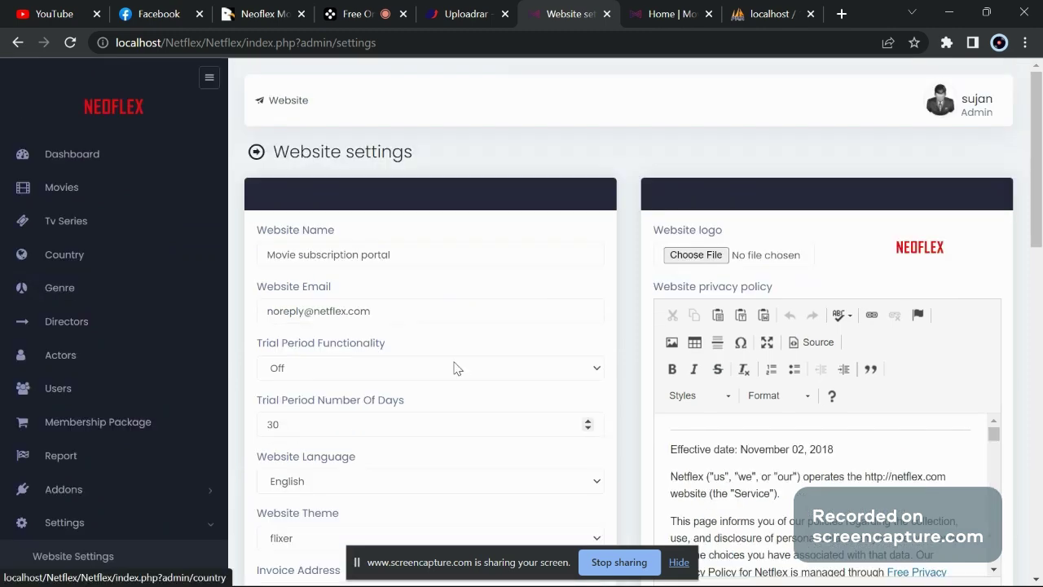
scroll(59, 366, "down", 3)
scroll(58, 366, "down", 2)
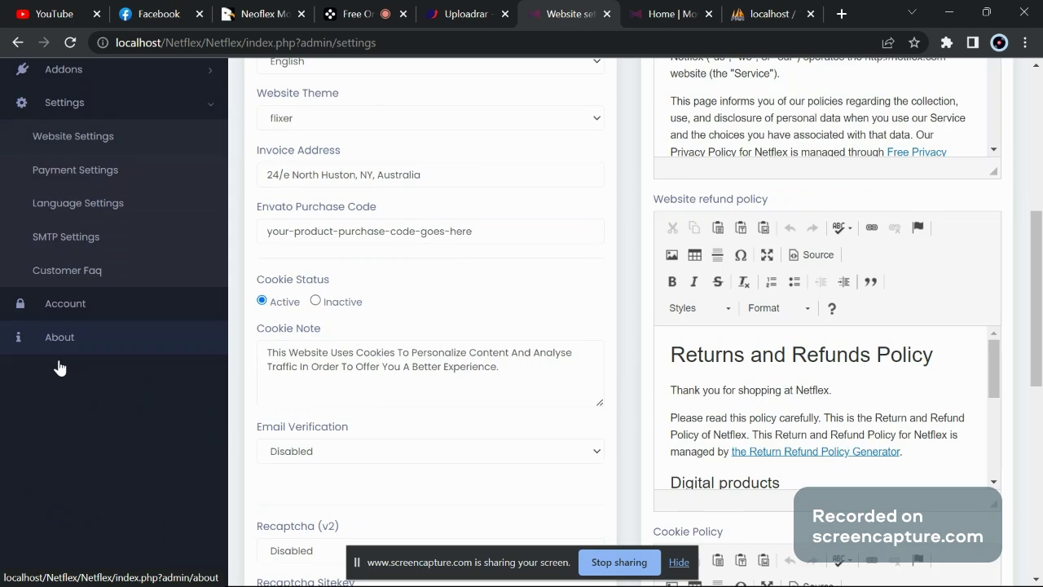
scroll(58, 366, "up", 3)
scroll(59, 367, "up", 3)
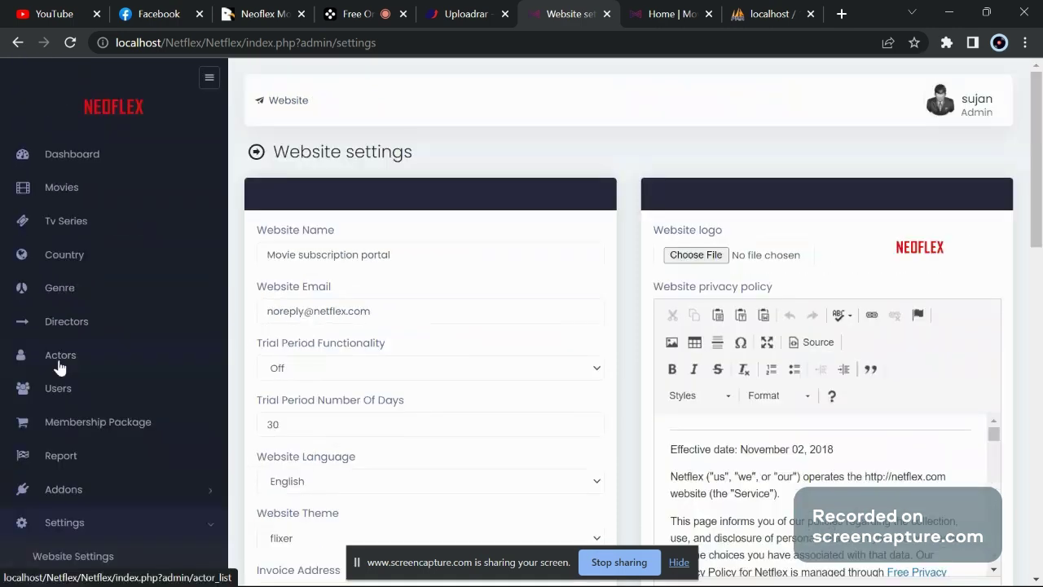
Look through the Movies, Addons and Settings sections, then go back to Movies and choose Create movie
left_click(86, 201)
scroll(60, 382, "down", 1)
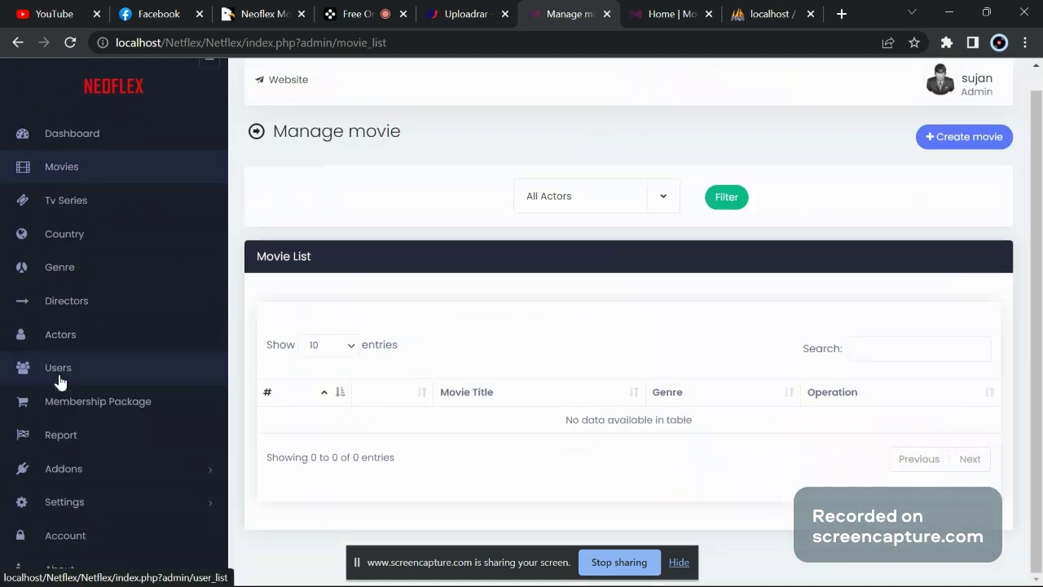
left_click(90, 463)
scroll(89, 462, "down", 1)
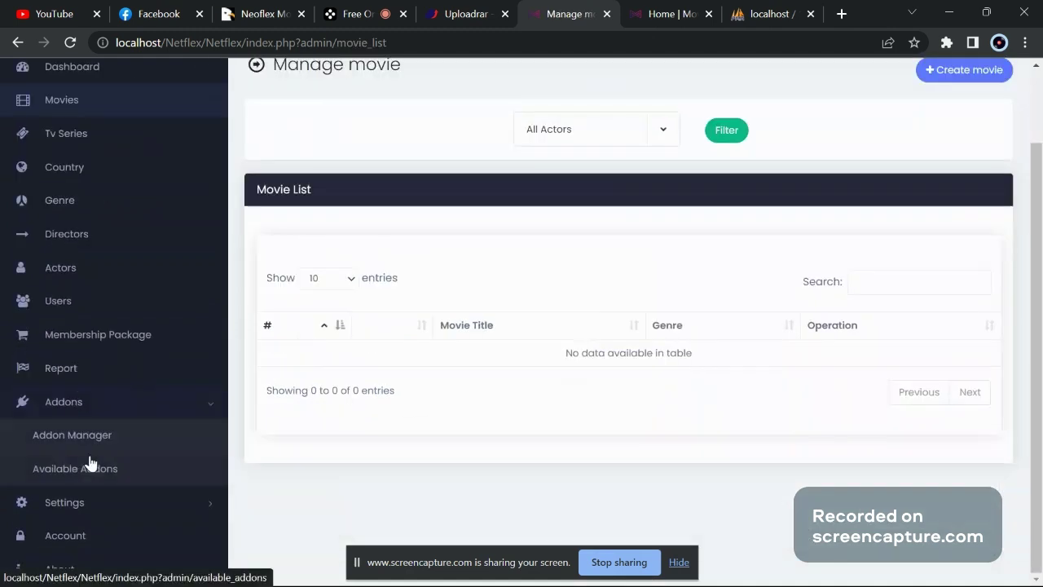
left_click(108, 500)
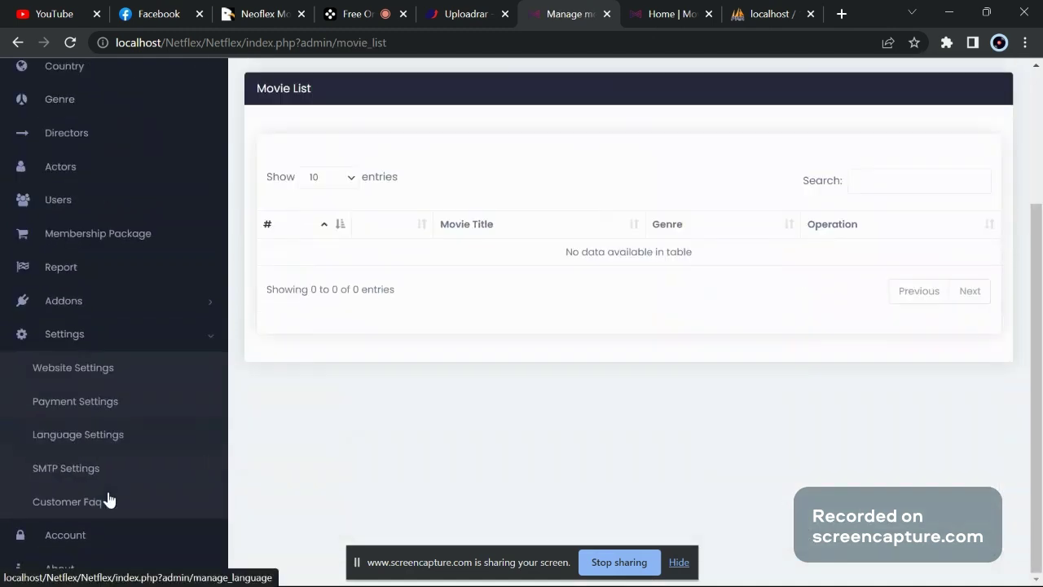
left_click(101, 366)
scroll(268, 365, "down", 3)
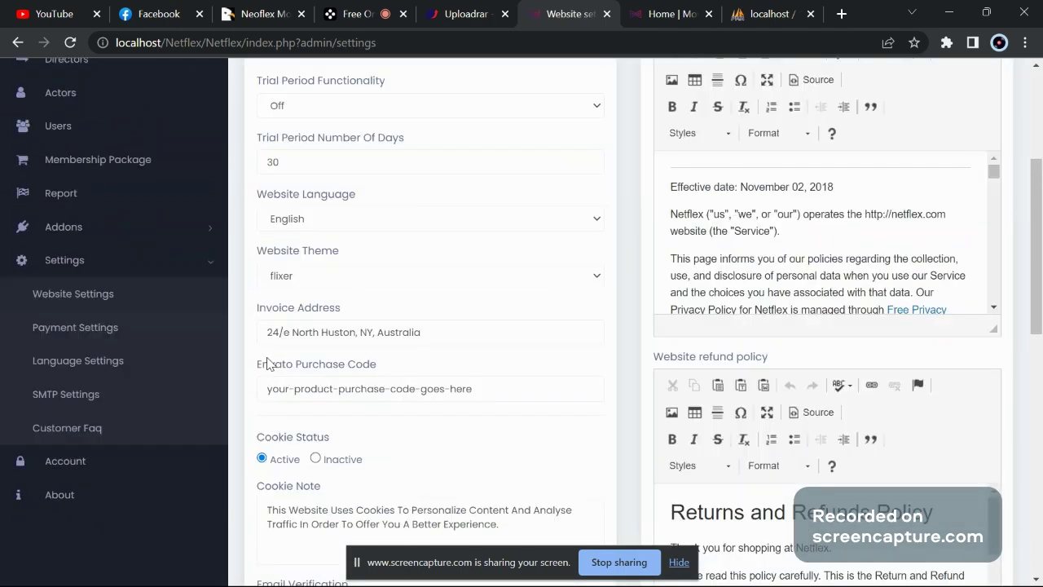
scroll(268, 359, "down", 10)
scroll(272, 354, "up", 15)
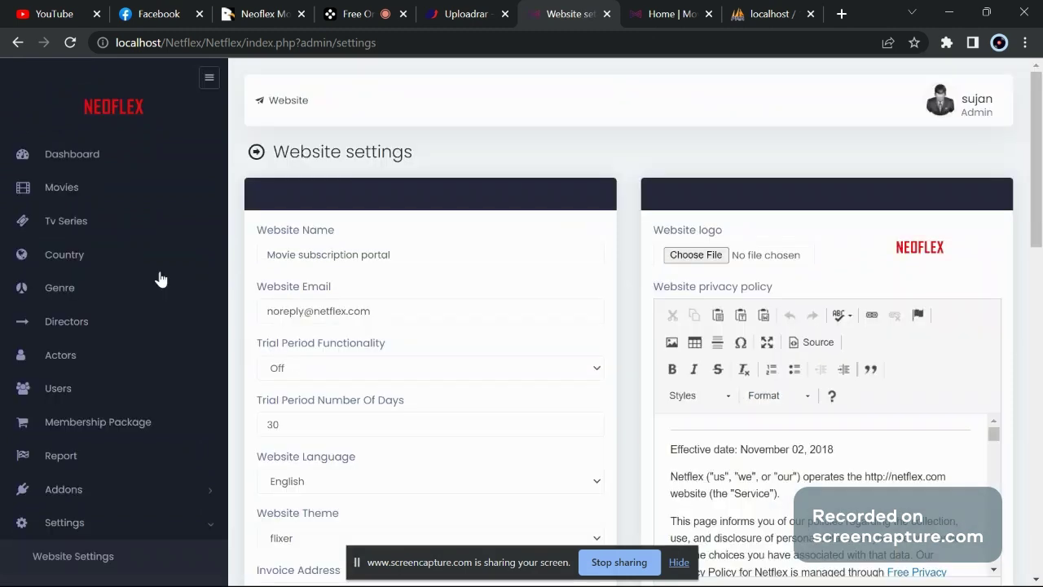
left_click(70, 189)
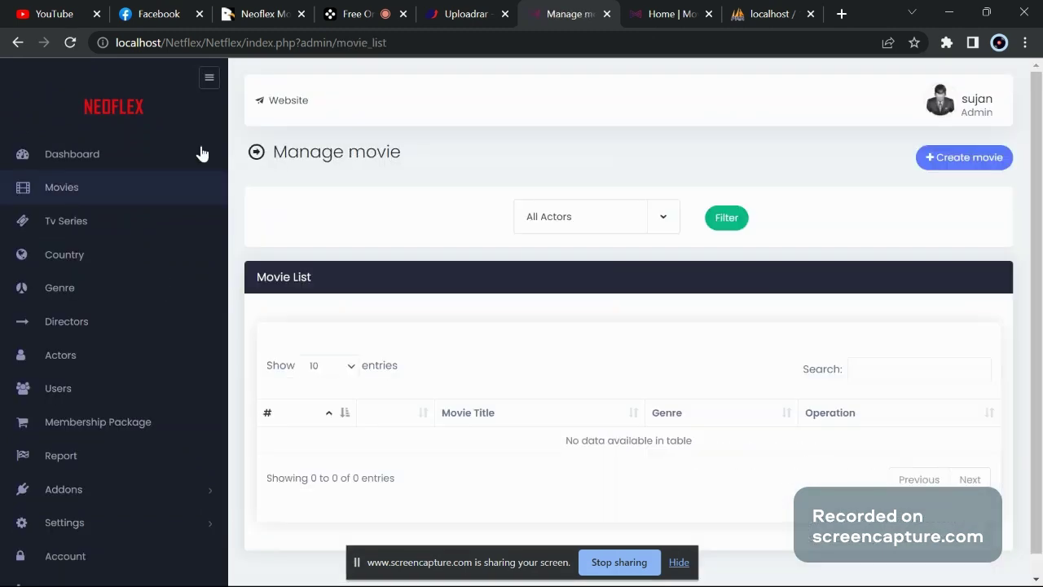
left_click(984, 161)
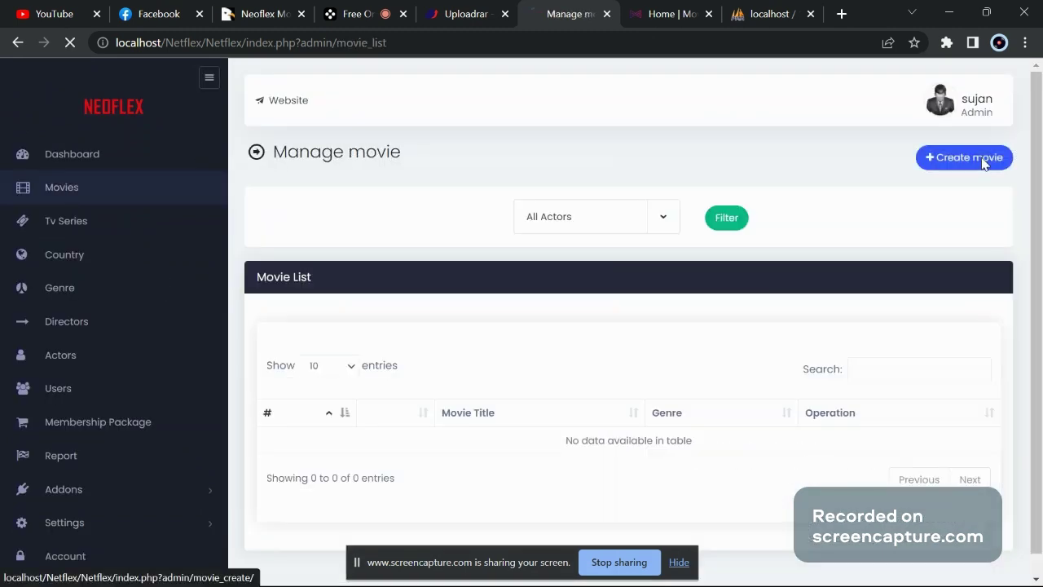
Enter DEMPO as the movie title
left_click(424, 258)
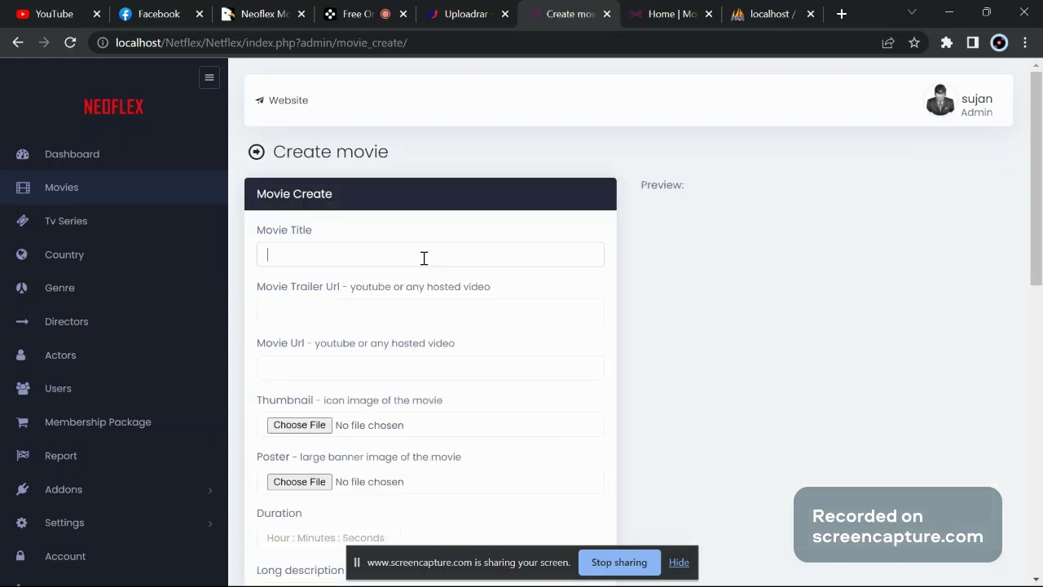
type("DEMPO")
key("Tab")
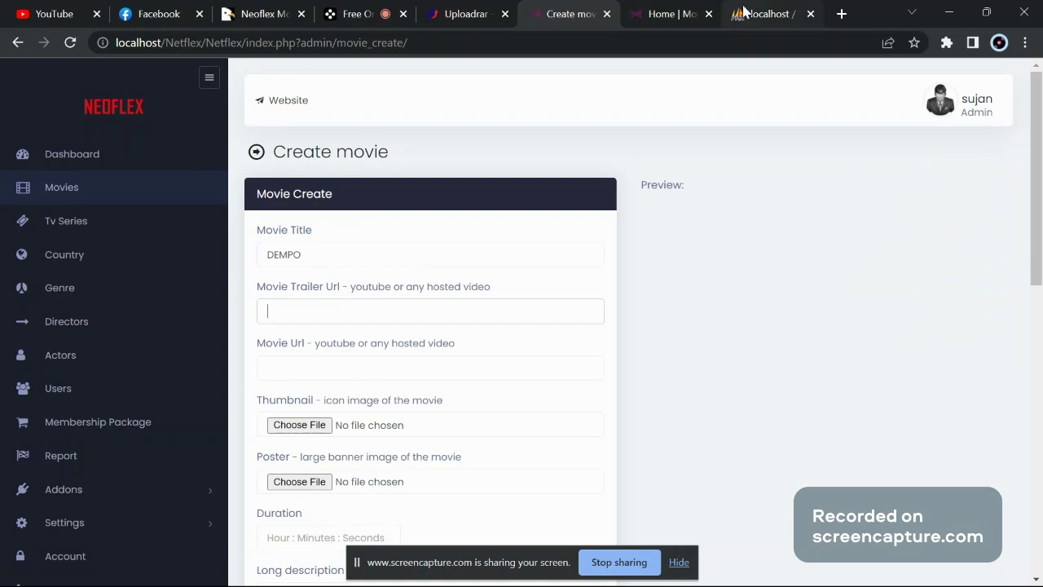
key("ctrl+t")
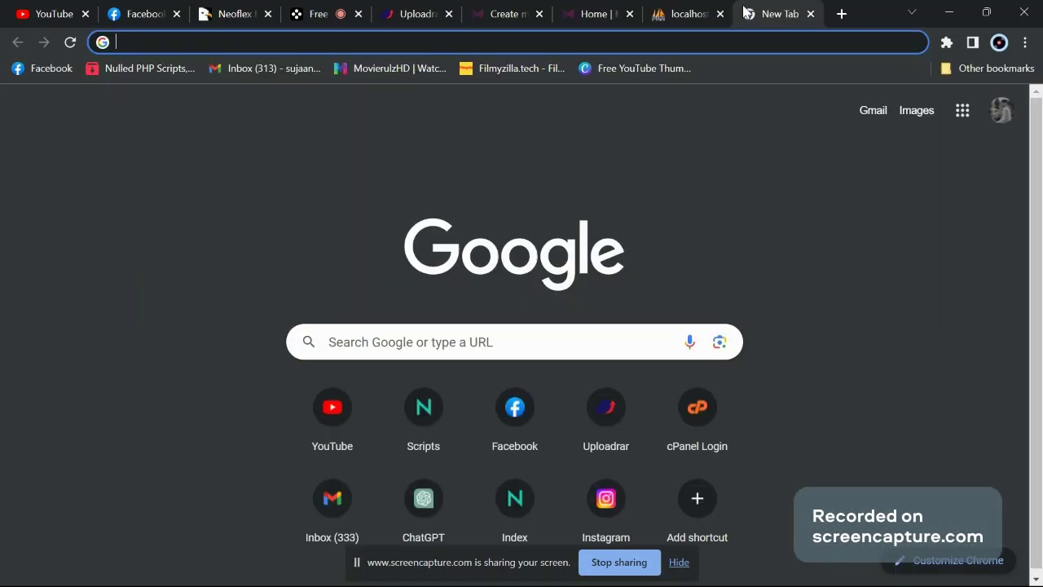
key("ctrl+w")
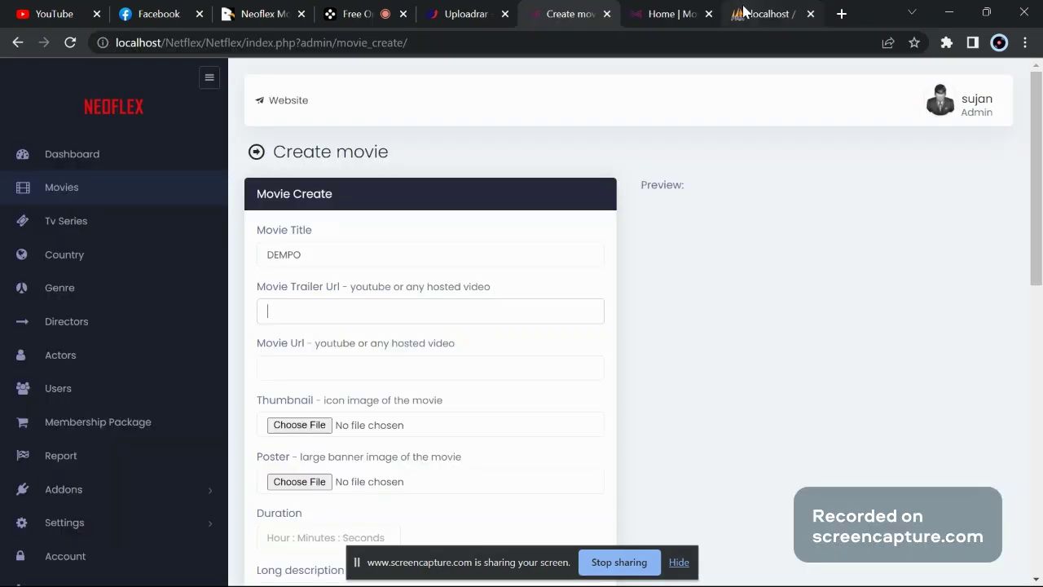
left_click(468, 319)
key("Escape")
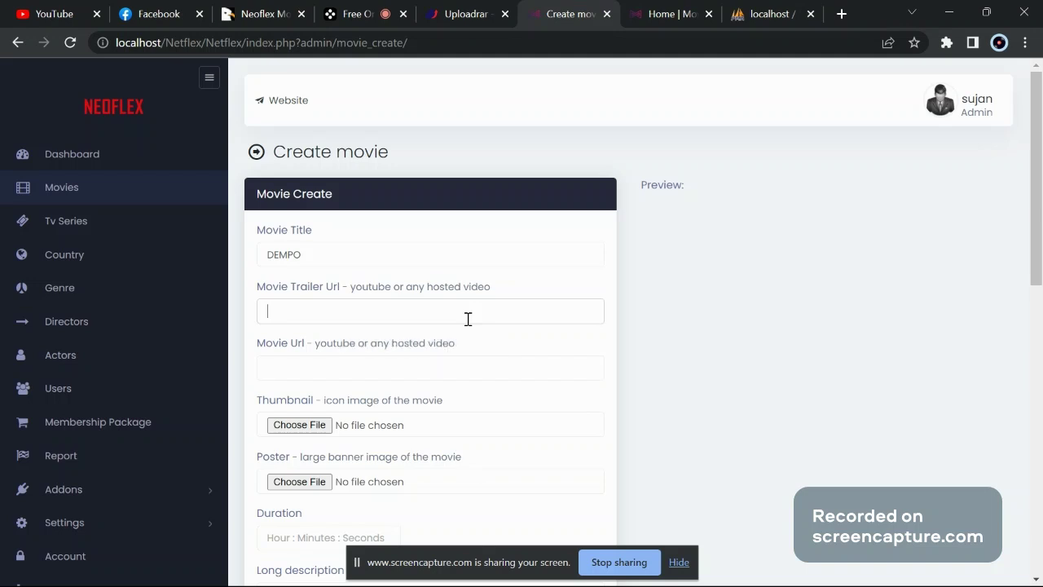
Copy the first YouTube video's link and paste it into both Trailer Url and Movie Url
left_click(5, 7)
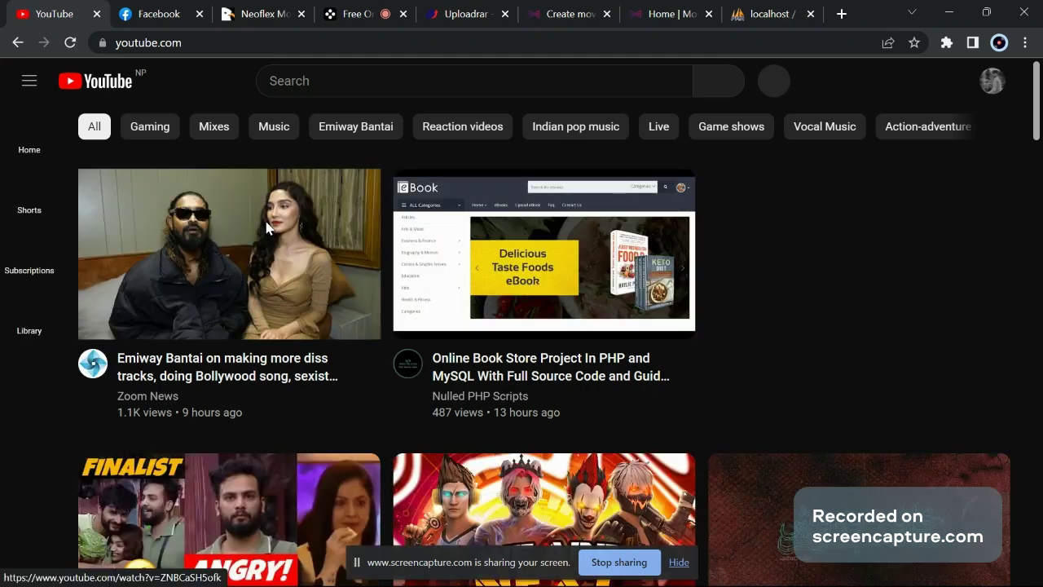
right_click(266, 222)
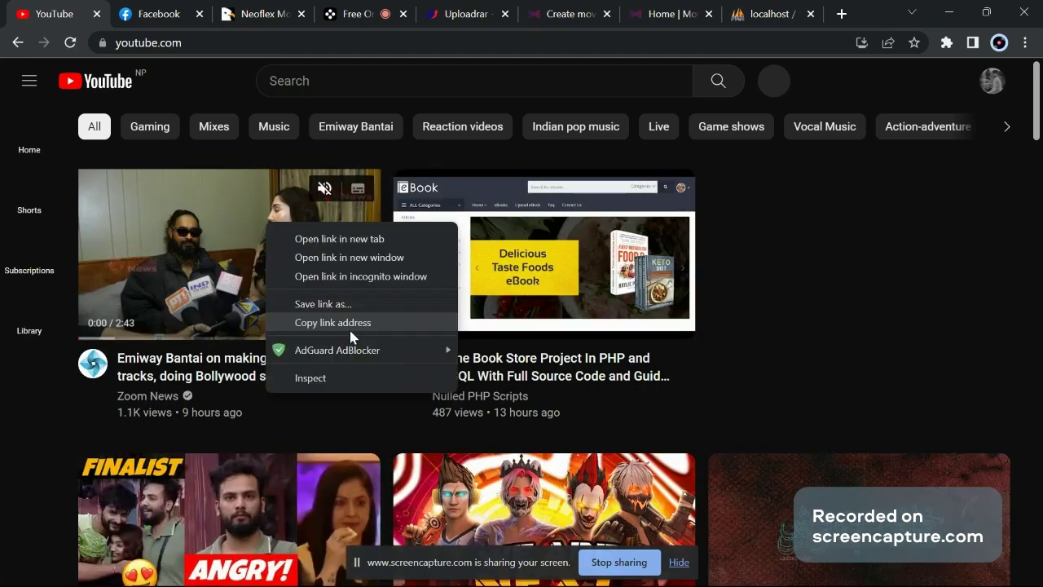
left_click(350, 323)
left_click(571, 14)
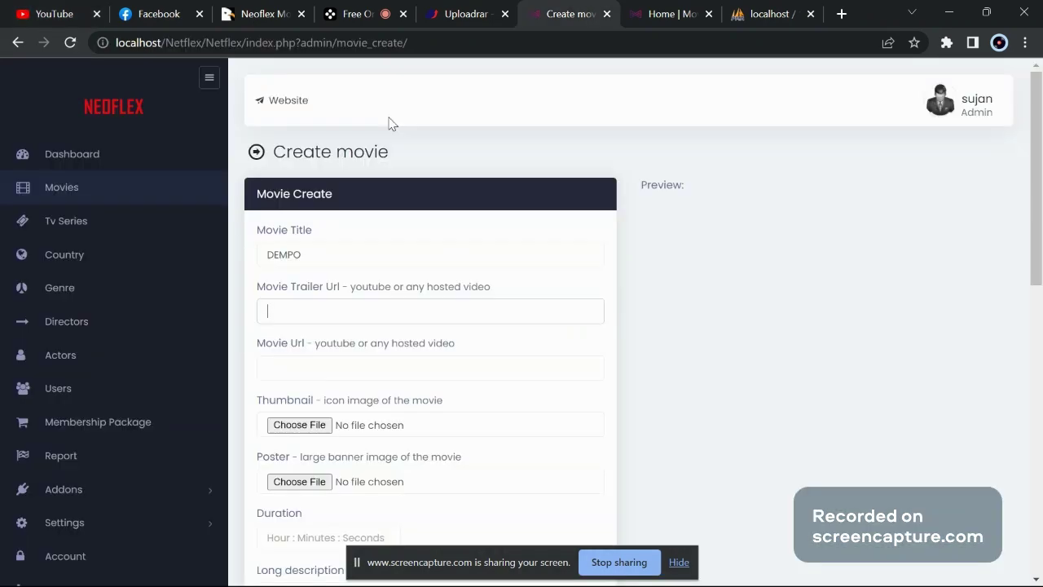
key("ctrl+v")
key("Tab")
key("ctrl+v")
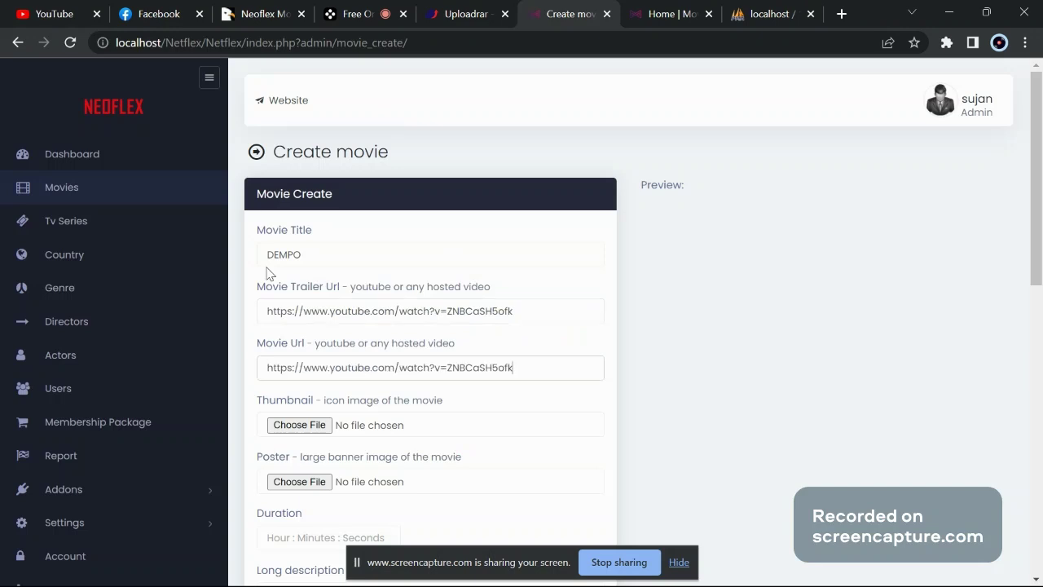
scroll(324, 285, "down", 2)
left_click(299, 269)
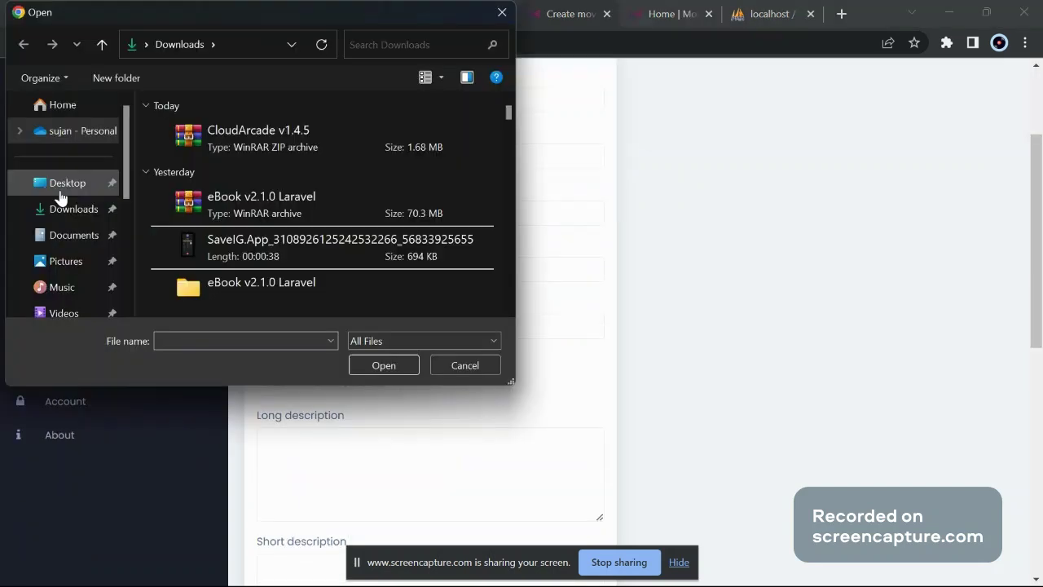
Attach ezgif.com-webp-to-jpg (4).jpg from Downloads as the movie thumbnail
scroll(219, 267, "down", 3)
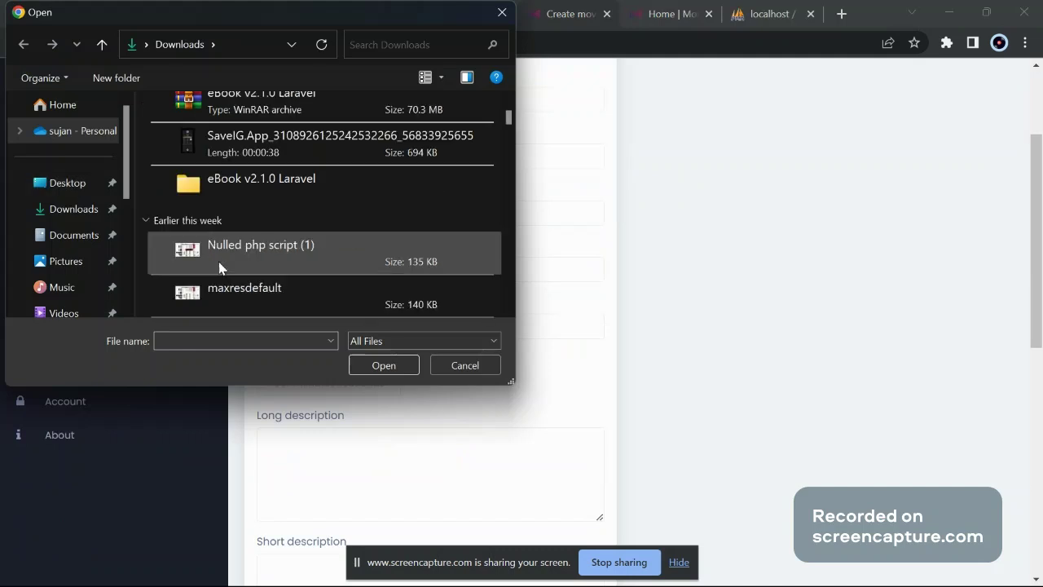
scroll(255, 184, "down", 5)
left_click(239, 271)
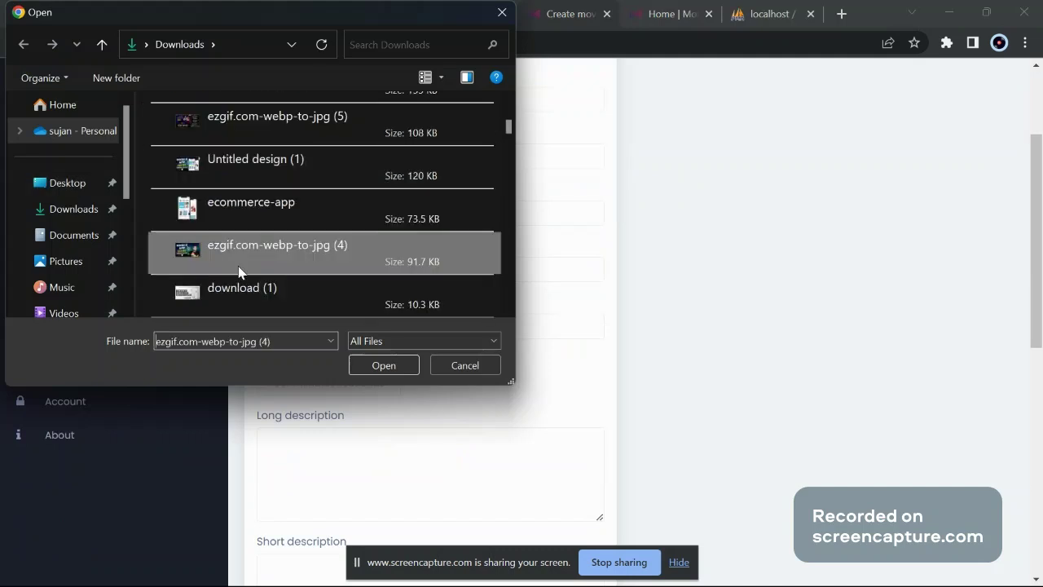
double_click(239, 271)
Attach the same ezgif.com-webp-to-jpg (4).jpg image as the movie poster
left_click(295, 326)
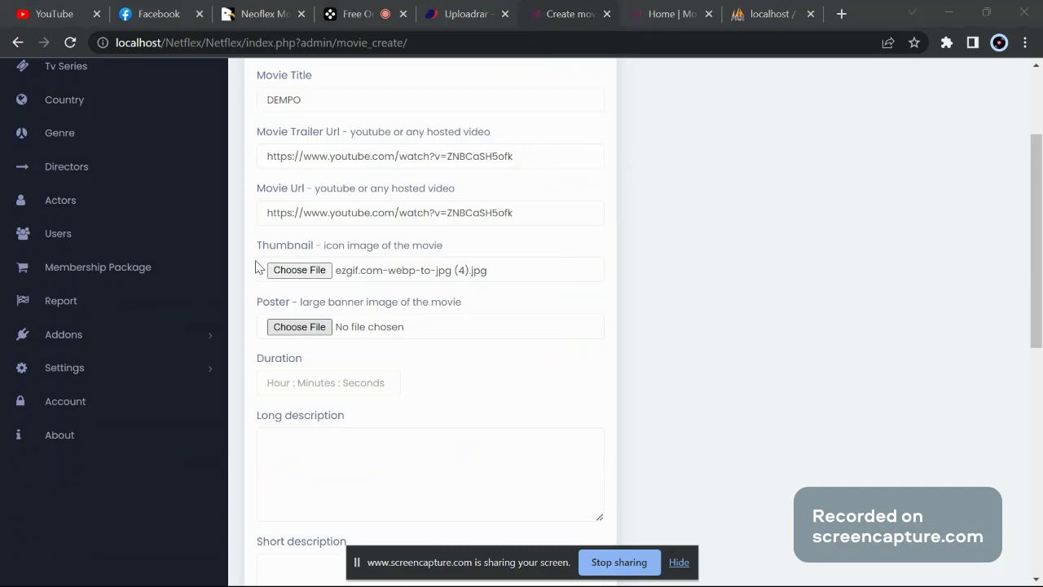
scroll(209, 258, "down", 3)
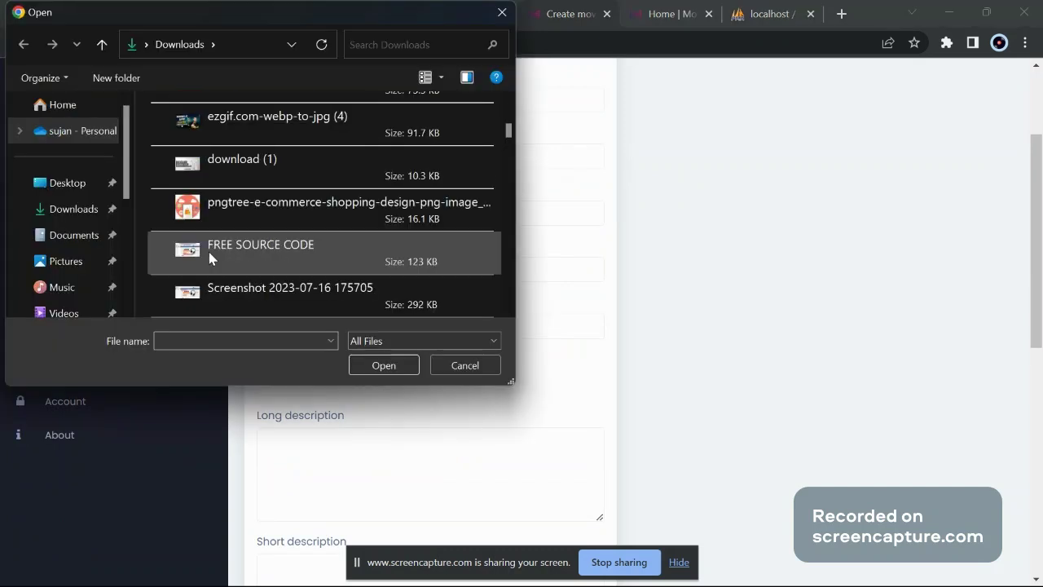
left_click(257, 131)
left_click(356, 368)
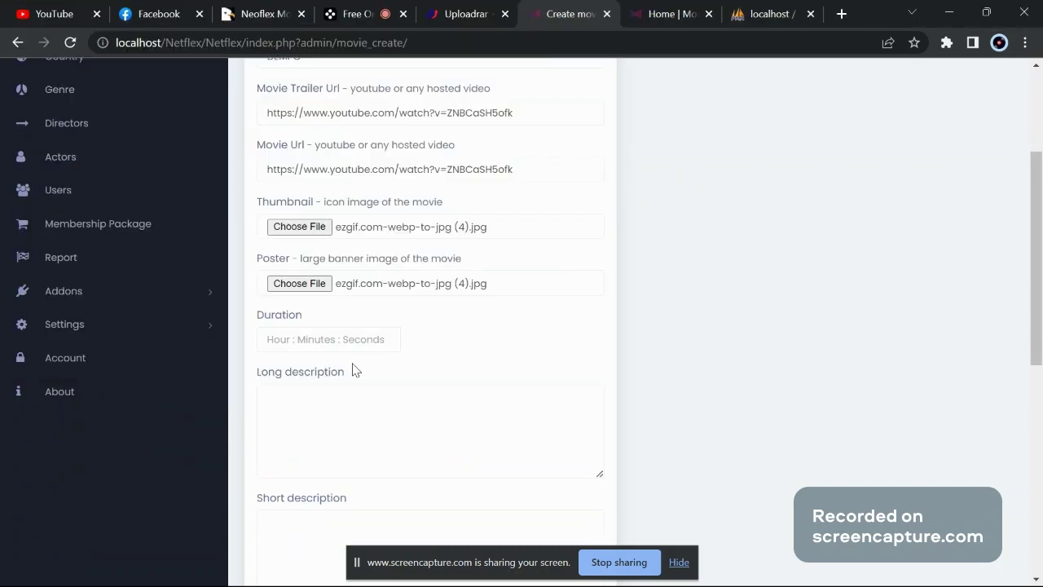
scroll(358, 350, "down", 1)
left_click(367, 331)
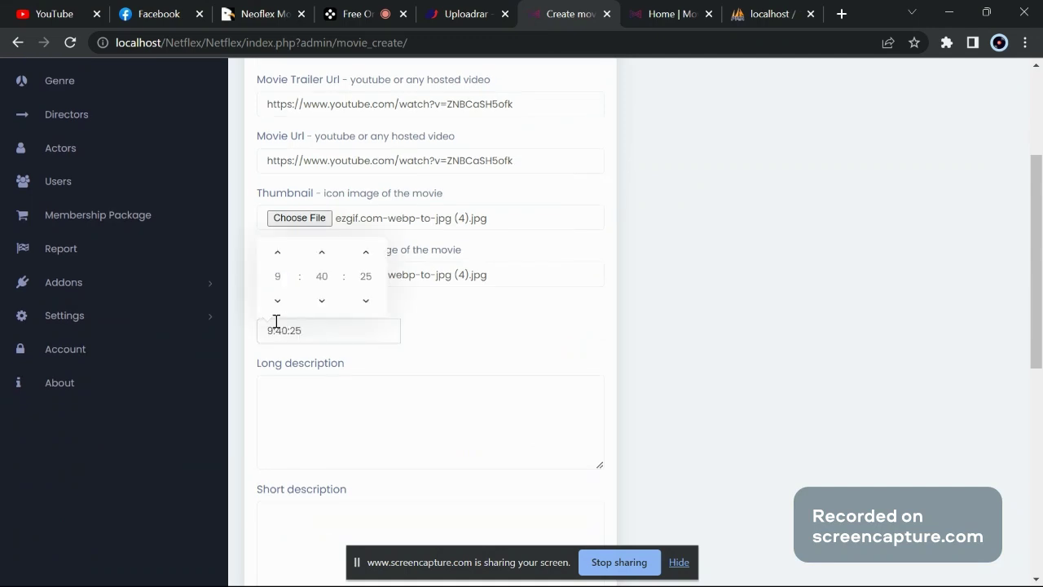
Set the duration hours to 1, giving a duration of 1:40:25
left_click(276, 322)
type("1")
key("BackSpace")
key("BackSpace")
type("1")
Enter DEMO as both the long and the short description
left_click(396, 432)
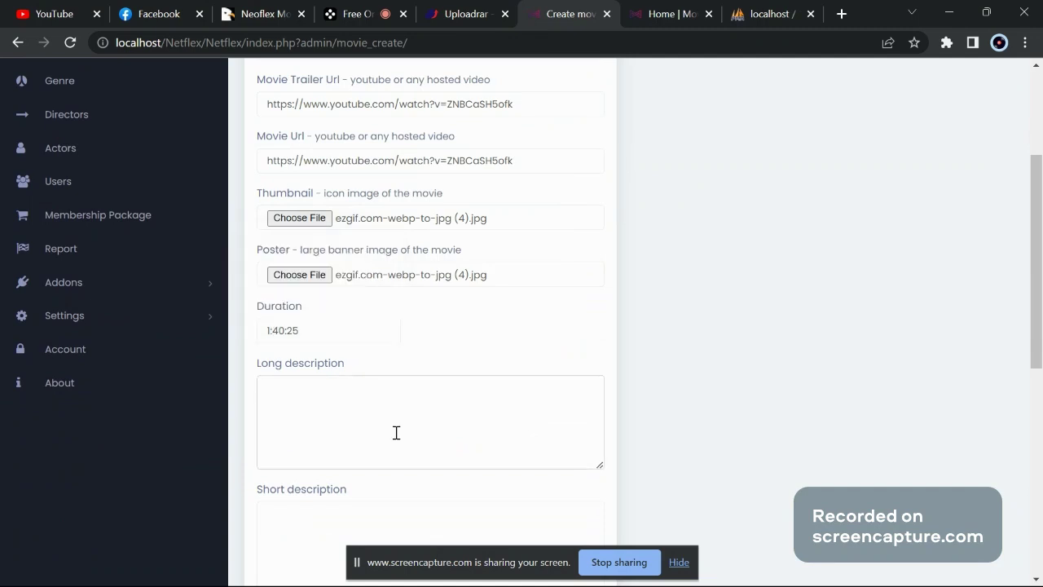
type("DEMO")
key("Tab")
type("DEM")
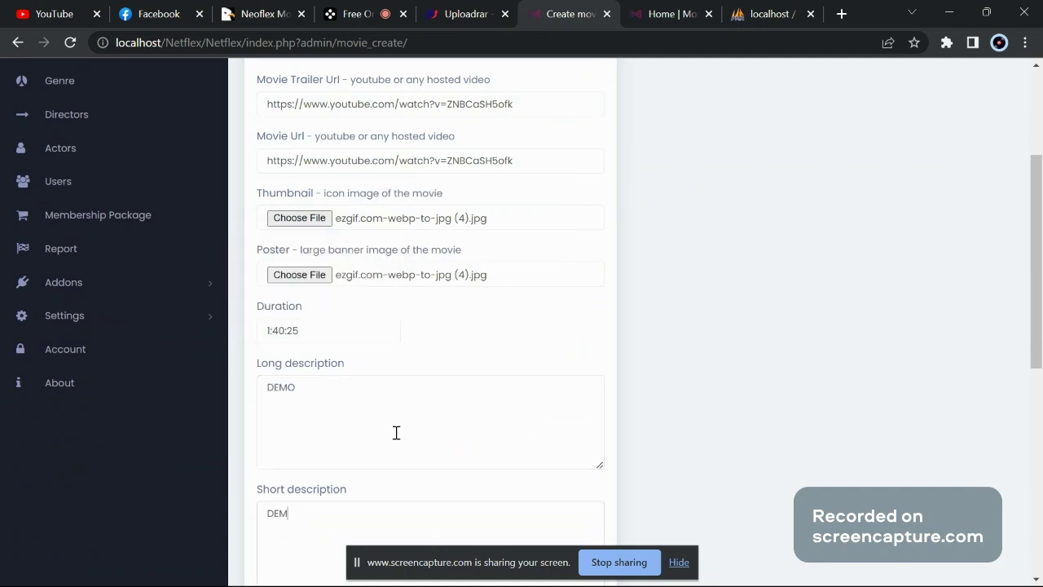
type("O")
scroll(396, 432, "down", 5)
left_click(447, 236)
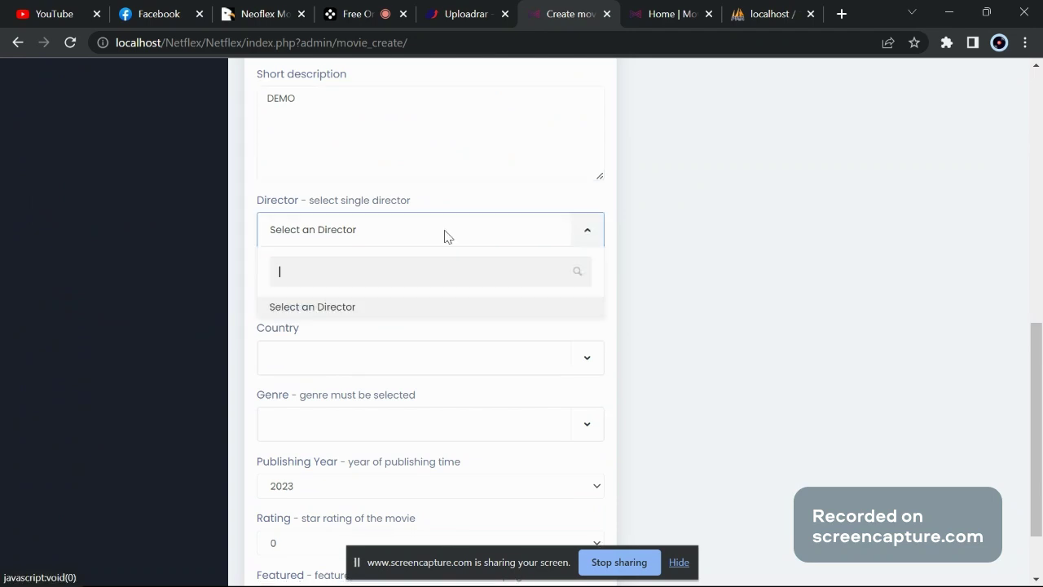
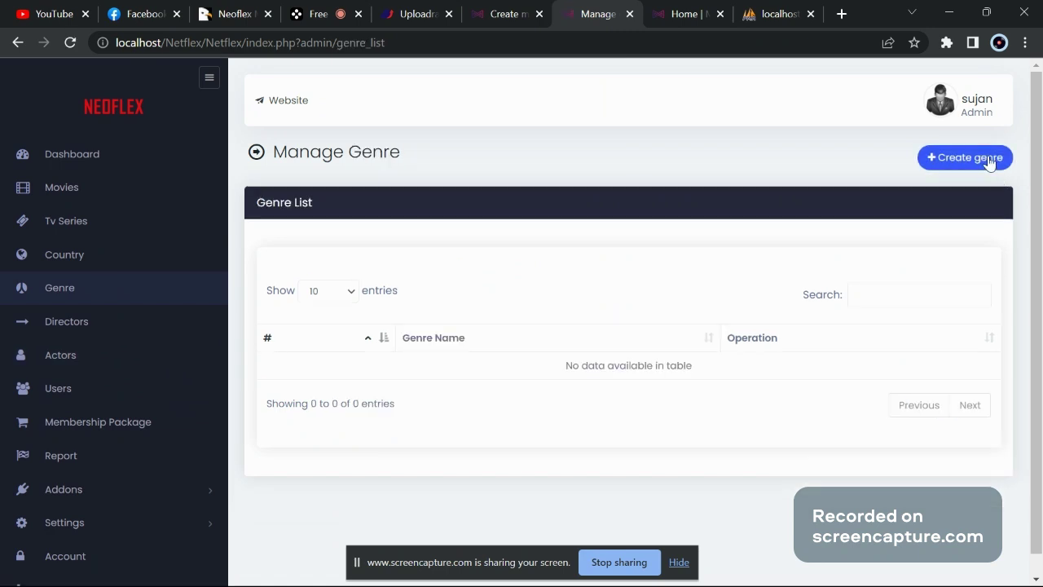
Create a new genre named ACTION
left_click(989, 163)
left_click(425, 245)
type("AC")
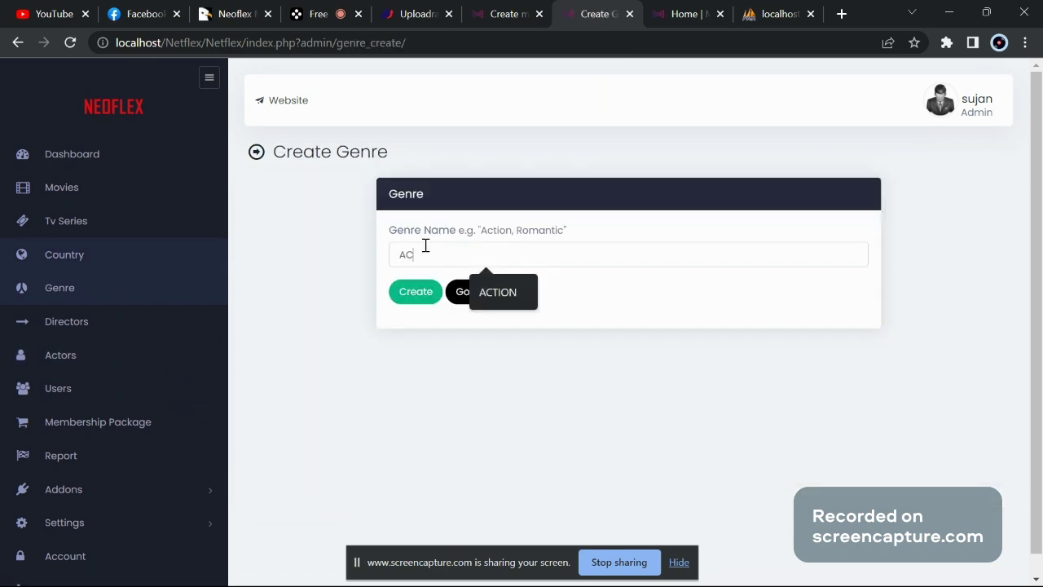
key("Down")
key("Return")
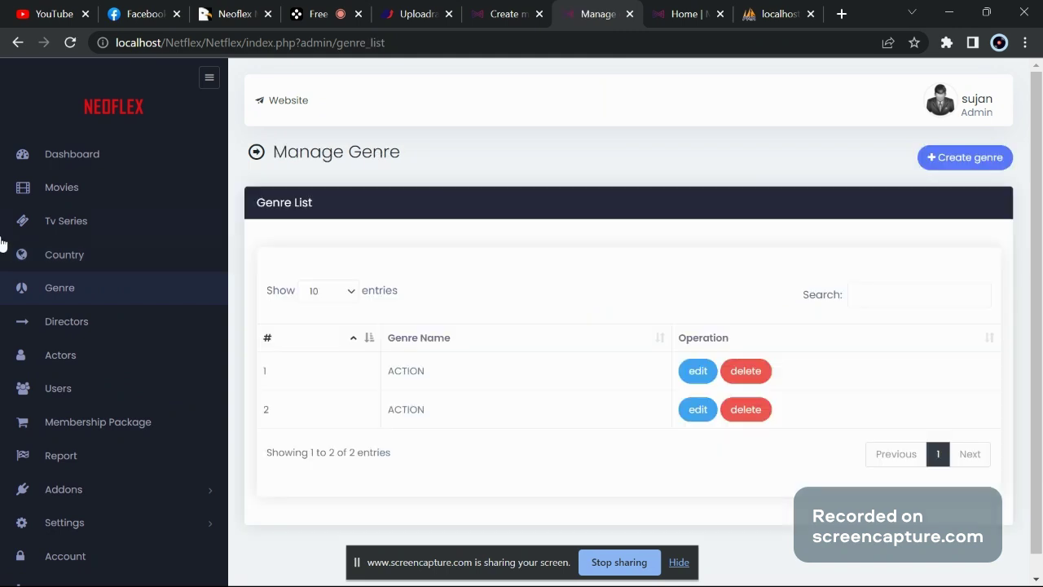
Add USA to the Countries list through the Add Country form
left_click(76, 244)
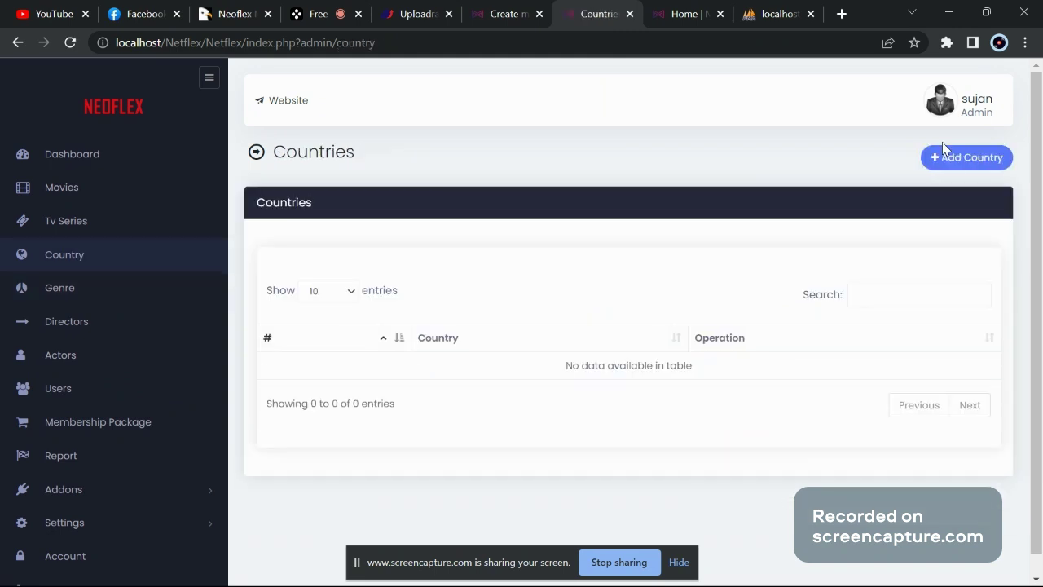
left_click(962, 163)
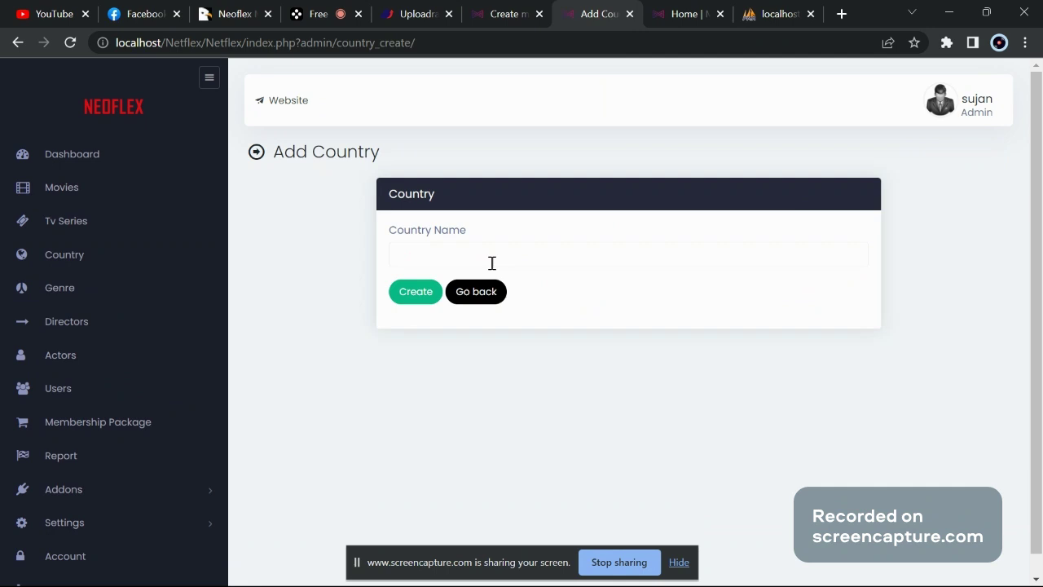
left_click(492, 262)
type("USA")
key("Return")
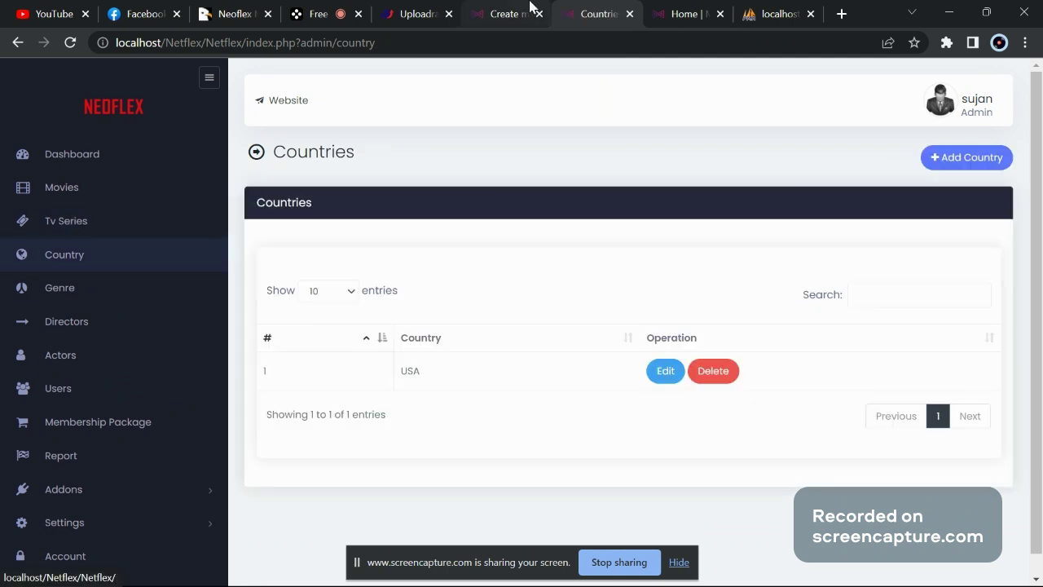
left_click(505, 14)
Clear the movie form, enter the title DEMO, and paste the trailer and movie links
left_click(373, 309)
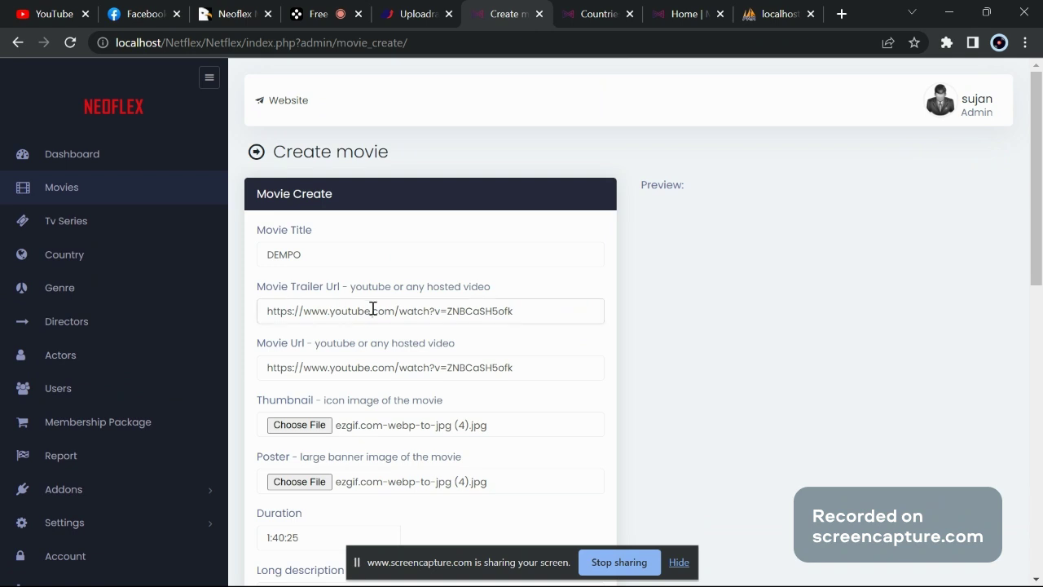
key("ctrl+a")
key("ctrl+c")
key("Return")
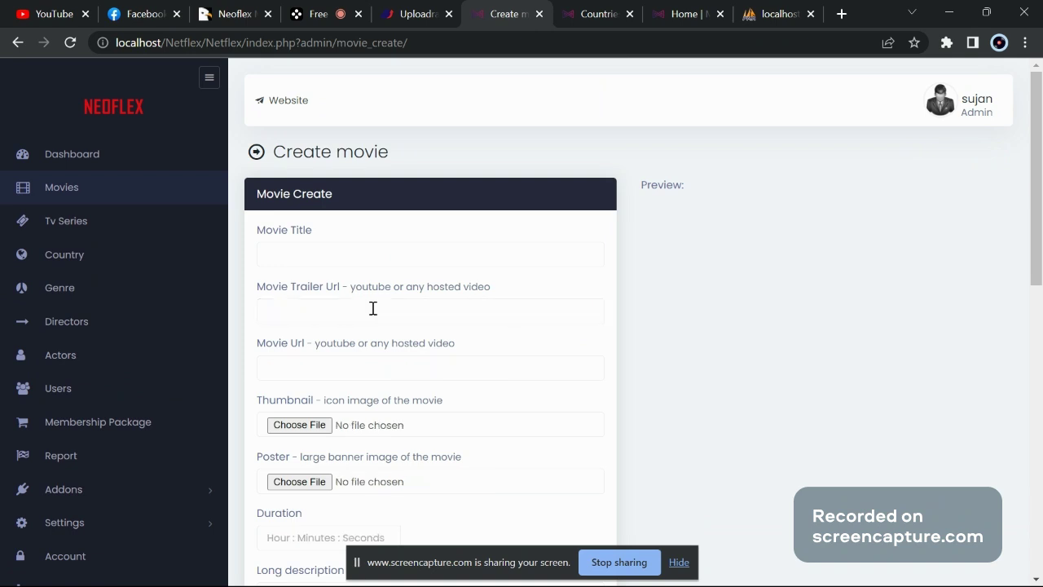
left_click(343, 246)
type("DE")
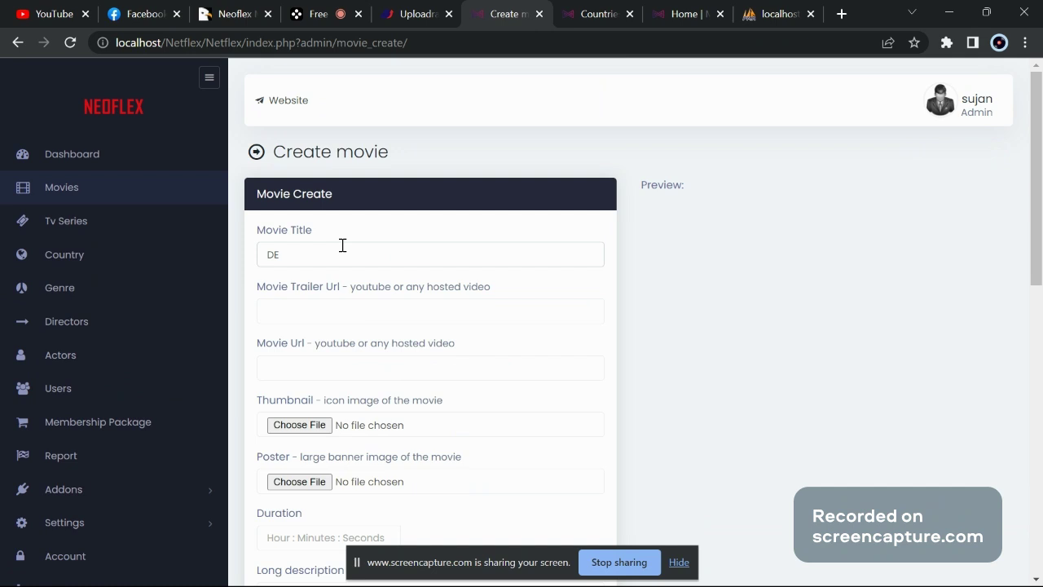
type("MO")
key("Tab")
key("ctrl+v")
key("Tab")
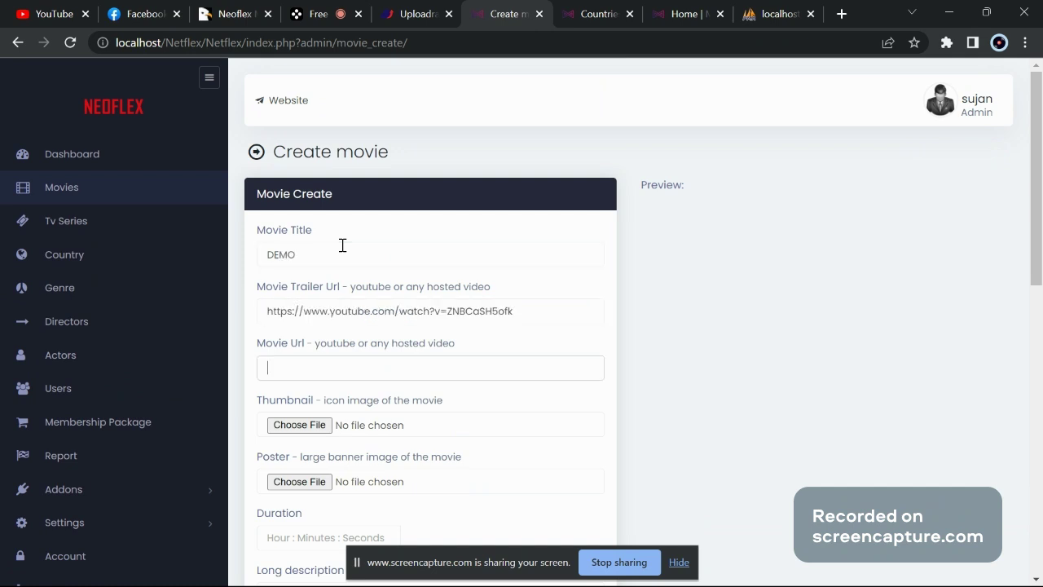
key("ctrl+v")
Use the ezgif image as both the thumbnail and the poster
scroll(342, 245, "down", 2)
left_click(301, 254)
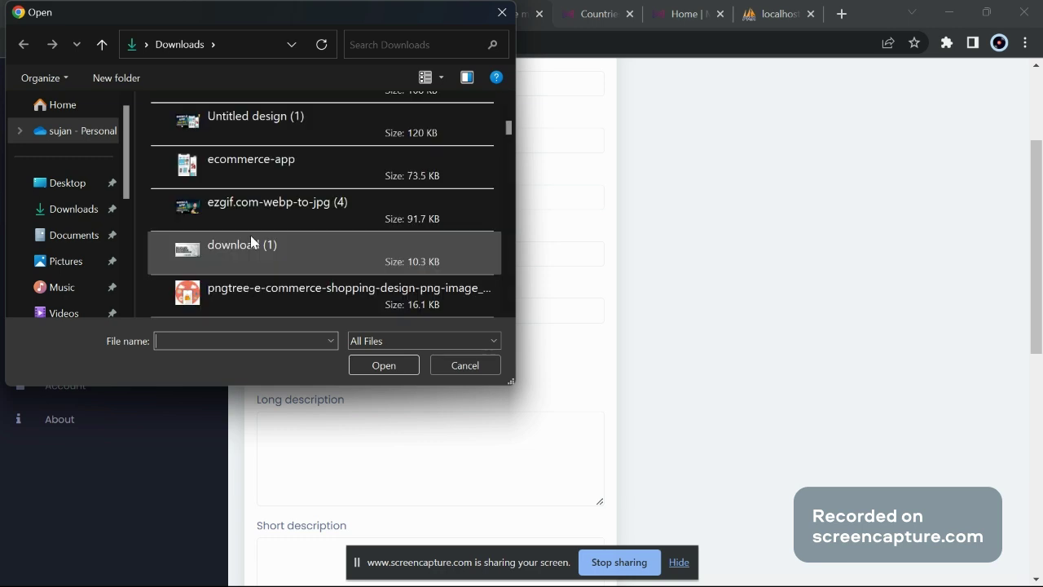
double_click(272, 211)
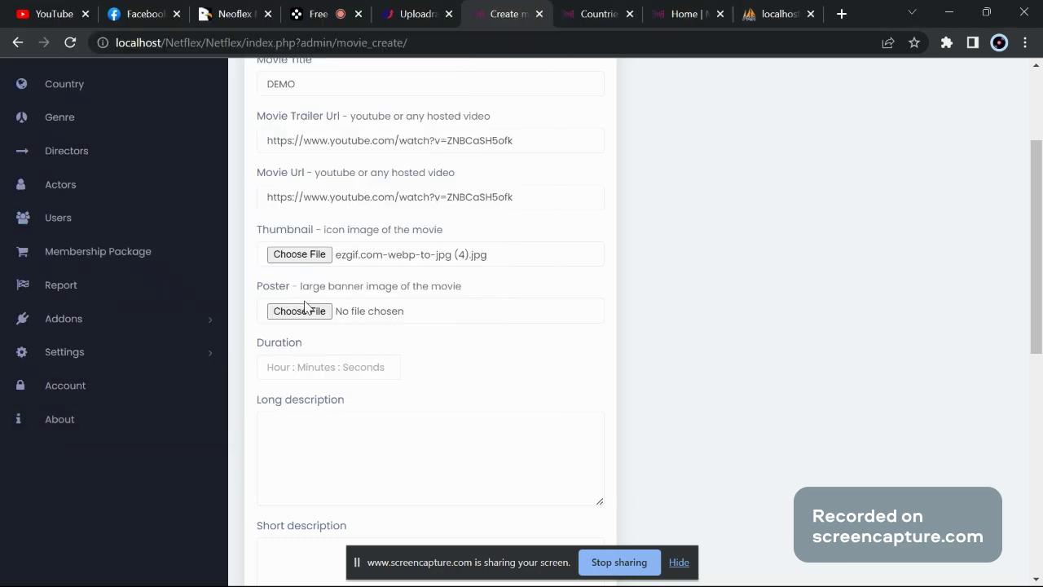
left_click(310, 312)
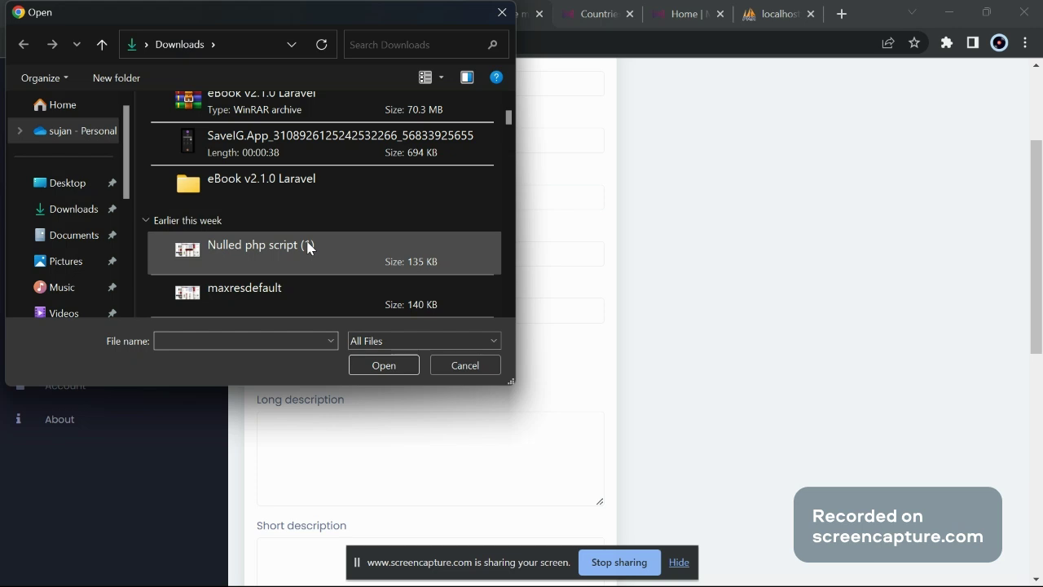
scroll(307, 249, "down", 3)
double_click(269, 122)
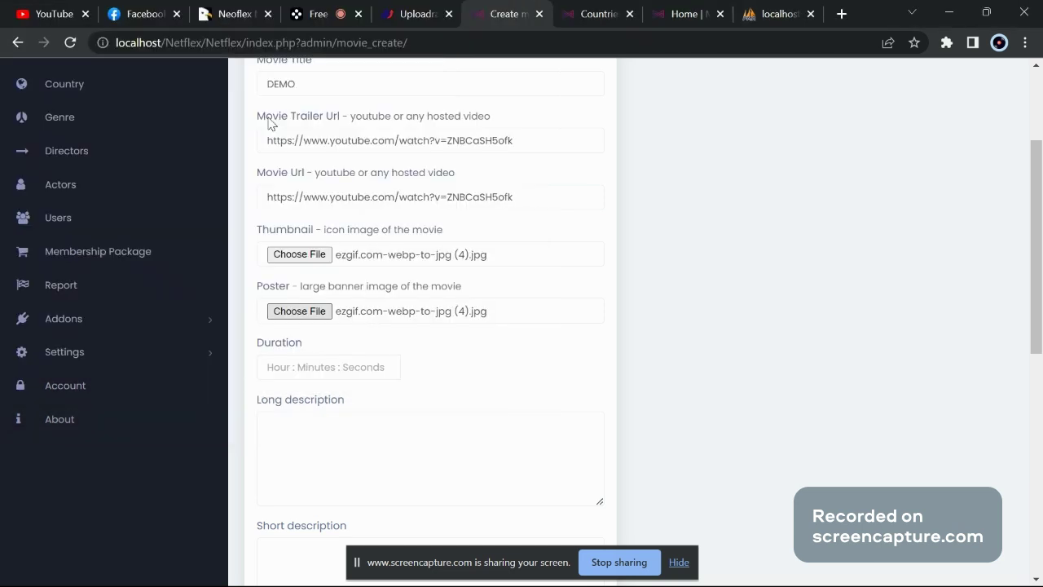
Set the duration and enter DEMO as the long and short descriptions
scroll(276, 271, "down", 2)
left_click(279, 244)
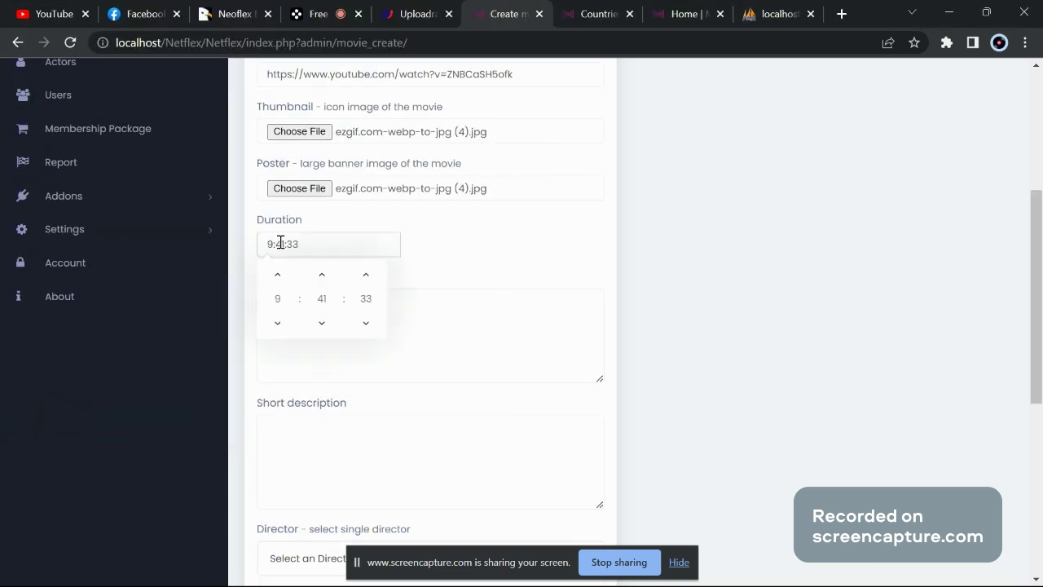
type("1")
left_click(437, 312)
type("DEMO")
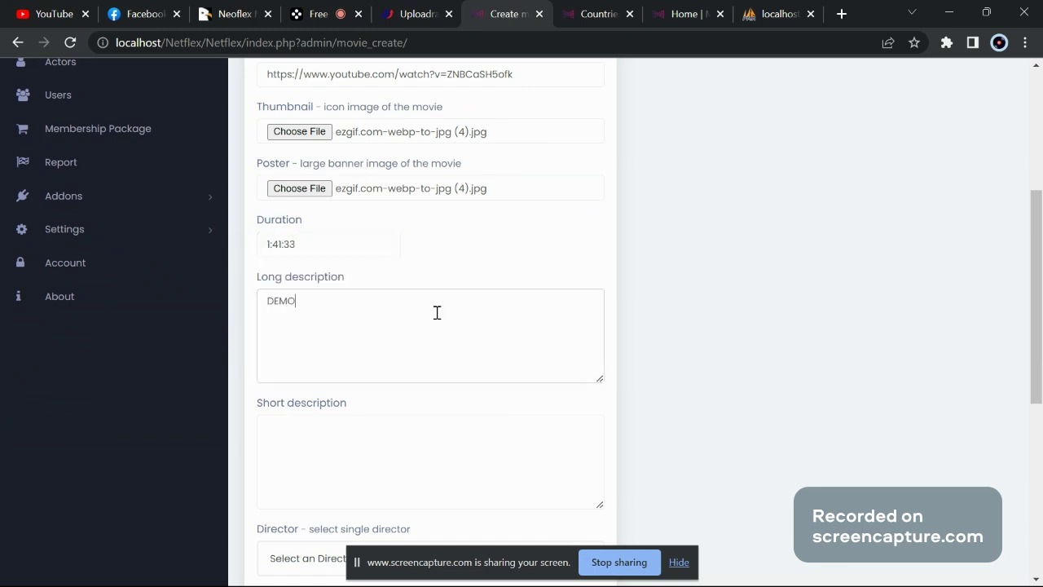
key("Tab")
type("DEMO")
Choose the only listed director and add actor SUJAN to the cast
scroll(437, 312, "down", 4)
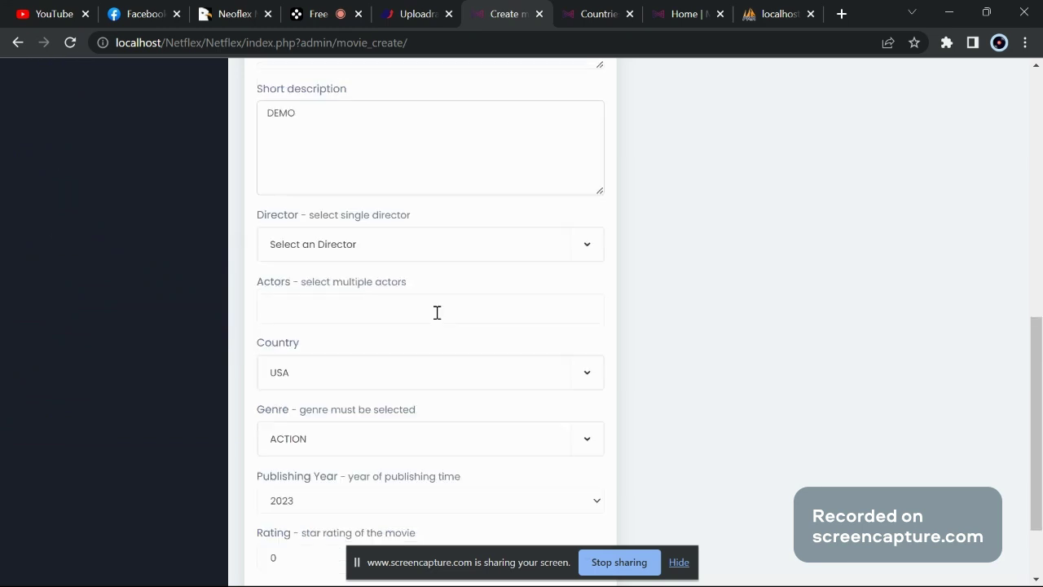
scroll(436, 312, "down", 2)
left_click(489, 144)
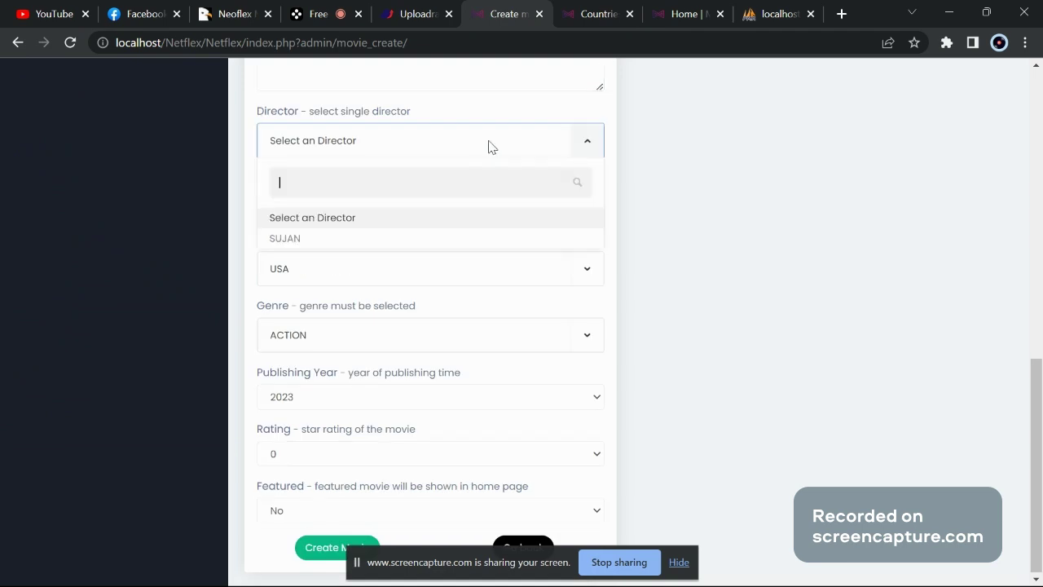
left_click(341, 240)
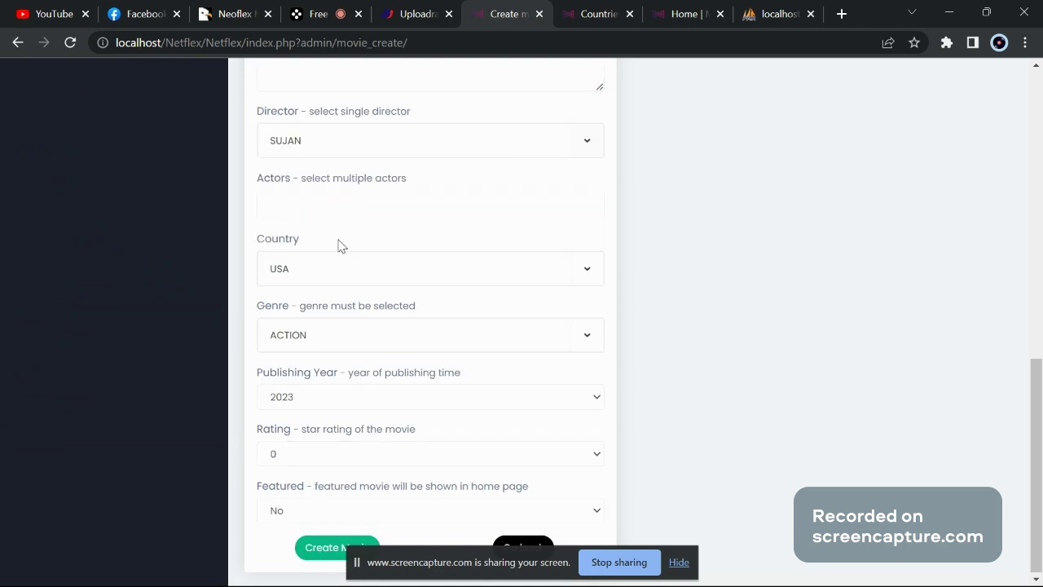
left_click(368, 214)
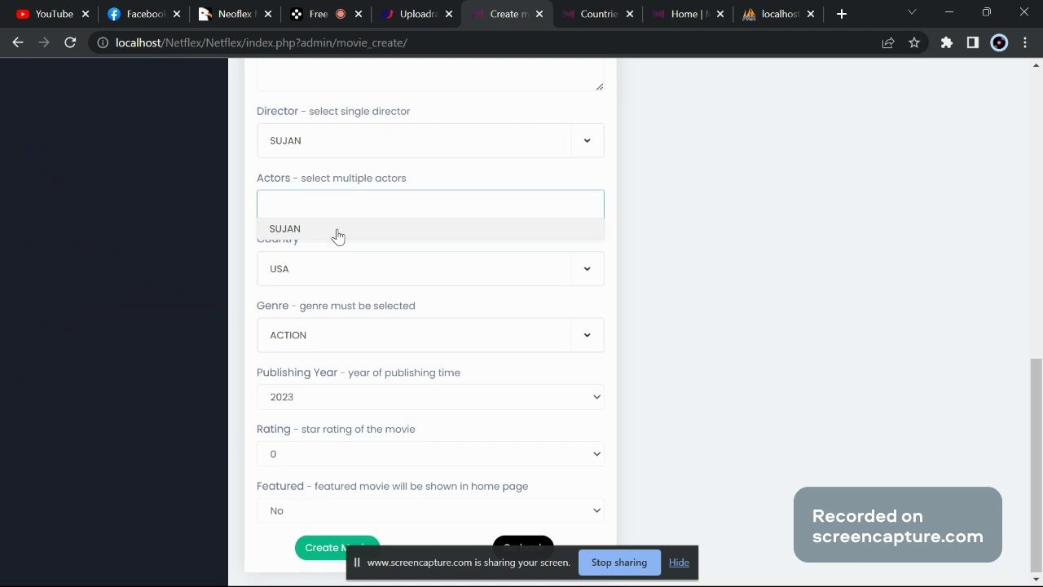
left_click(337, 232)
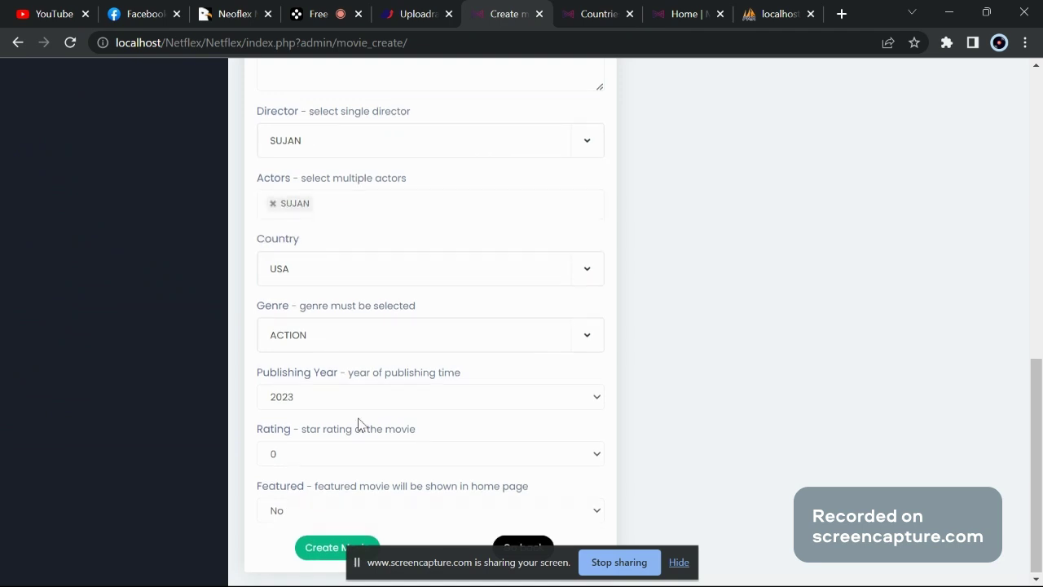
Set rating 5 and Featured Yes, then create the DEMO movie
left_click(320, 459)
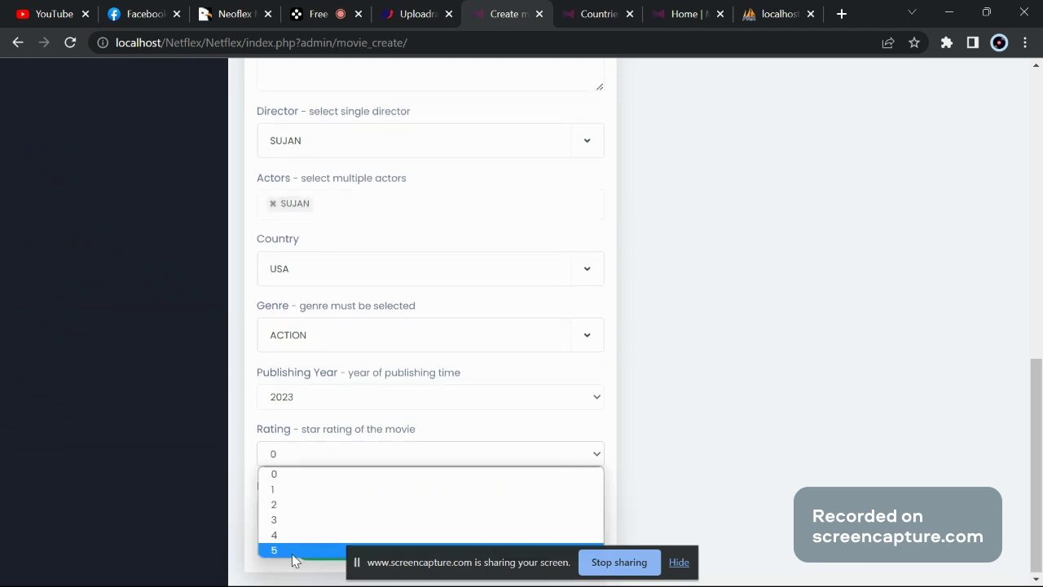
left_click(294, 550)
left_click(342, 508)
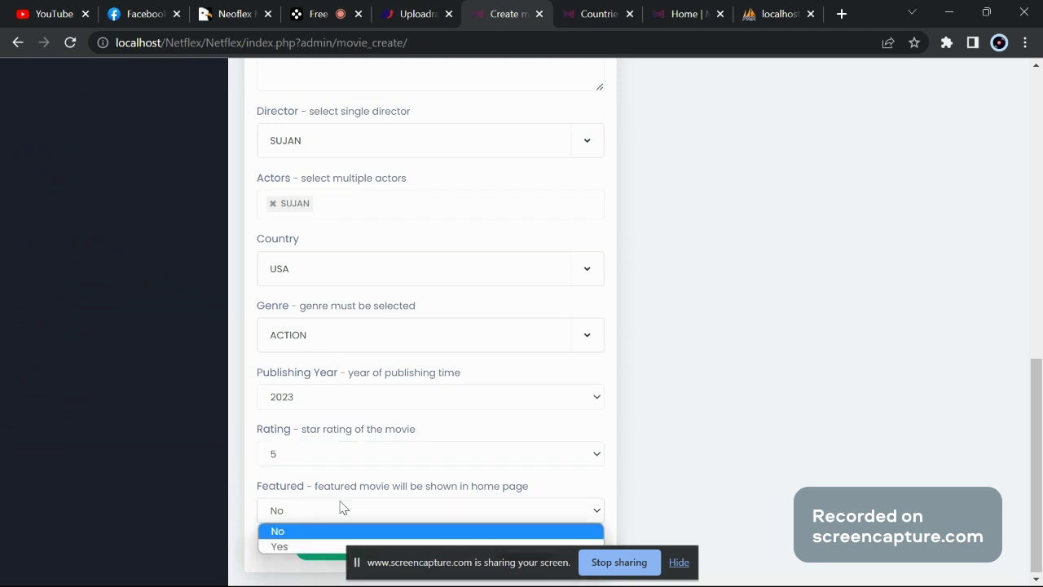
left_click(283, 546)
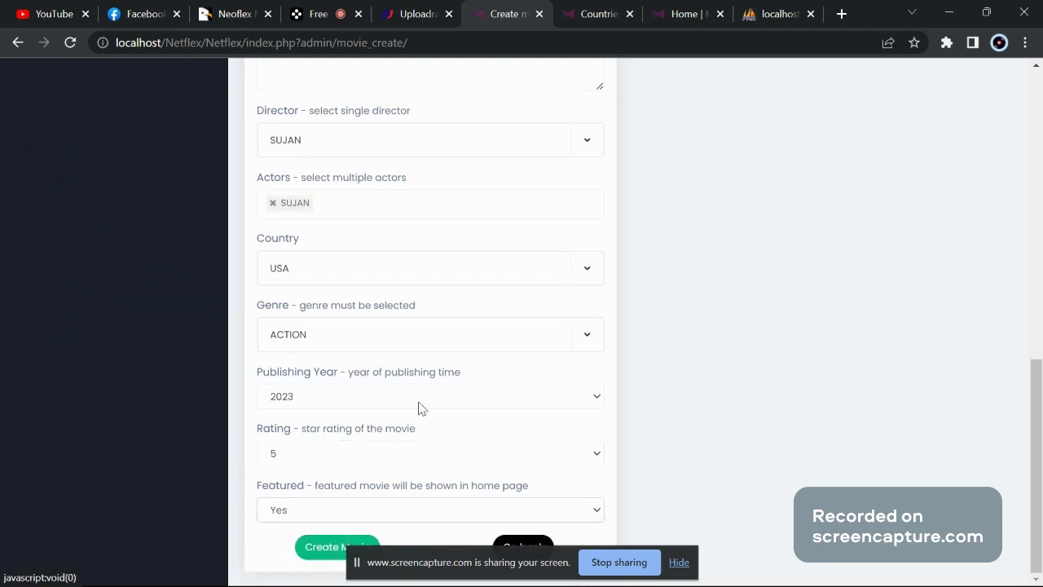
left_click(317, 549)
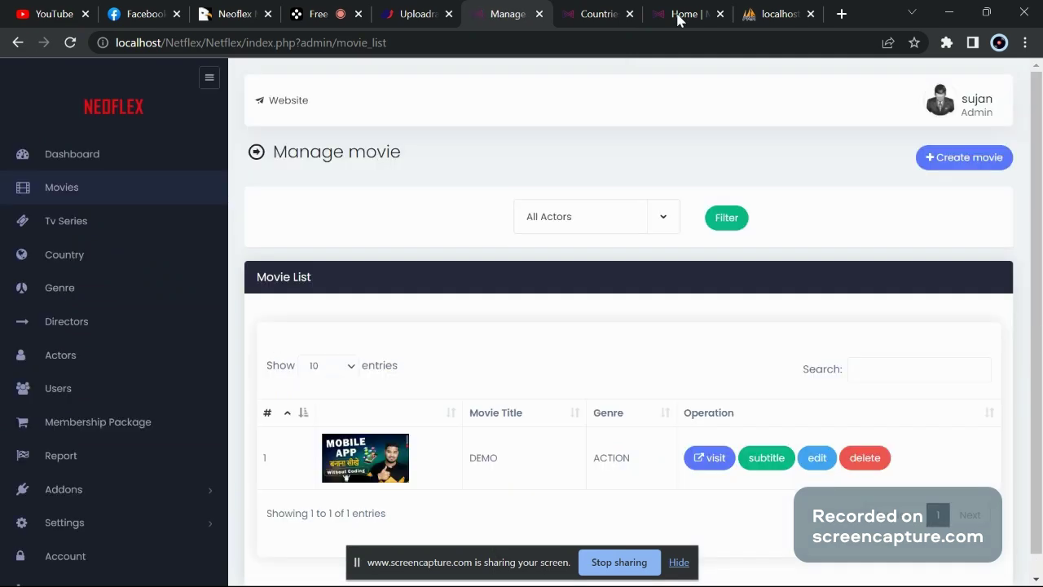
left_click(601, 14)
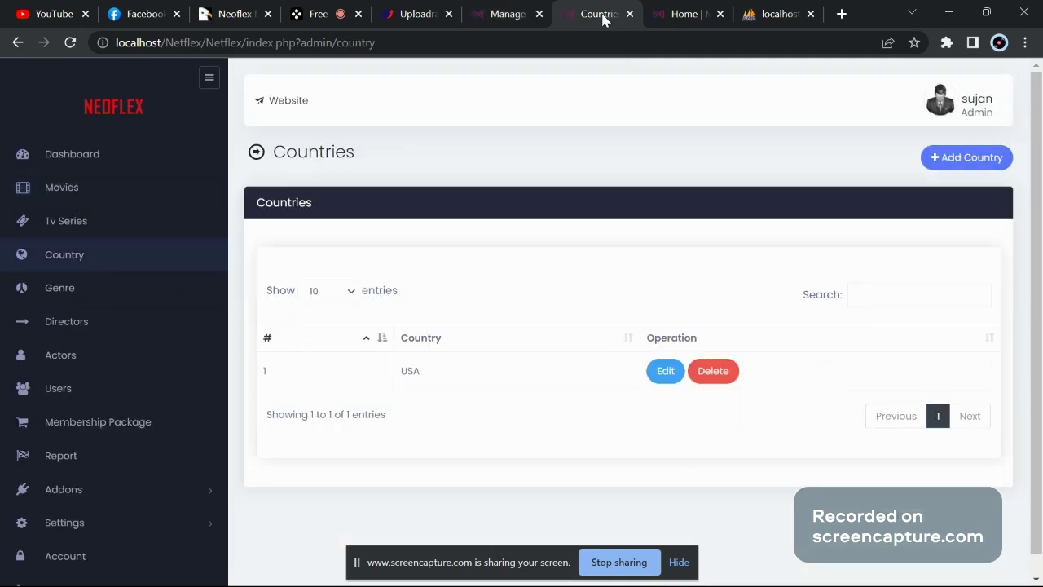
left_click(683, 15)
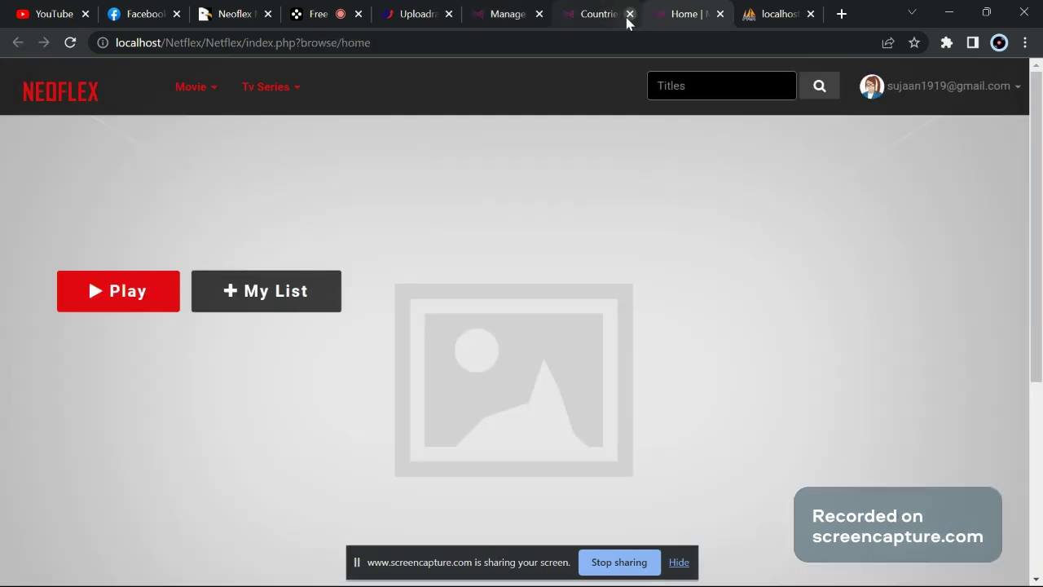
Close the Countries tab, browse the home page's DEMO banner, then open the Movie and account menus
left_click(628, 14)
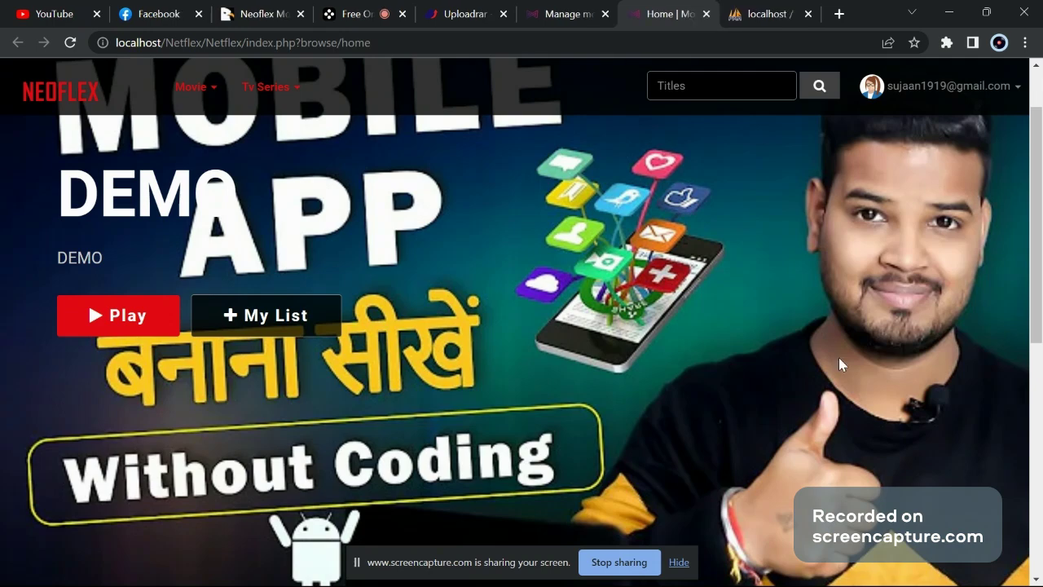
scroll(839, 363, "down", 3)
scroll(839, 364, "up", 3)
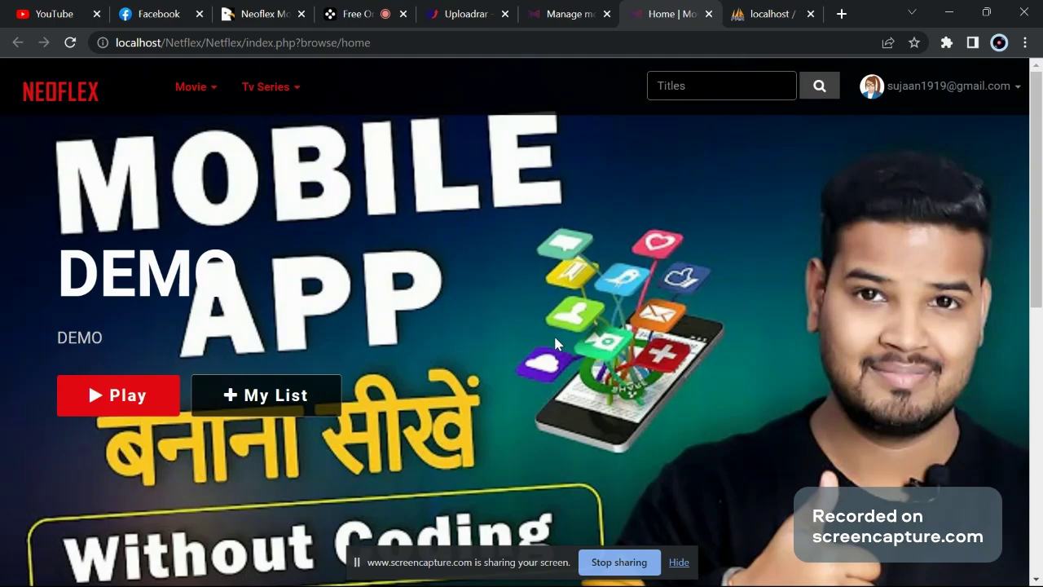
scroll(555, 342, "down", 3)
scroll(555, 342, "up", 3)
scroll(645, 277, "down", 3)
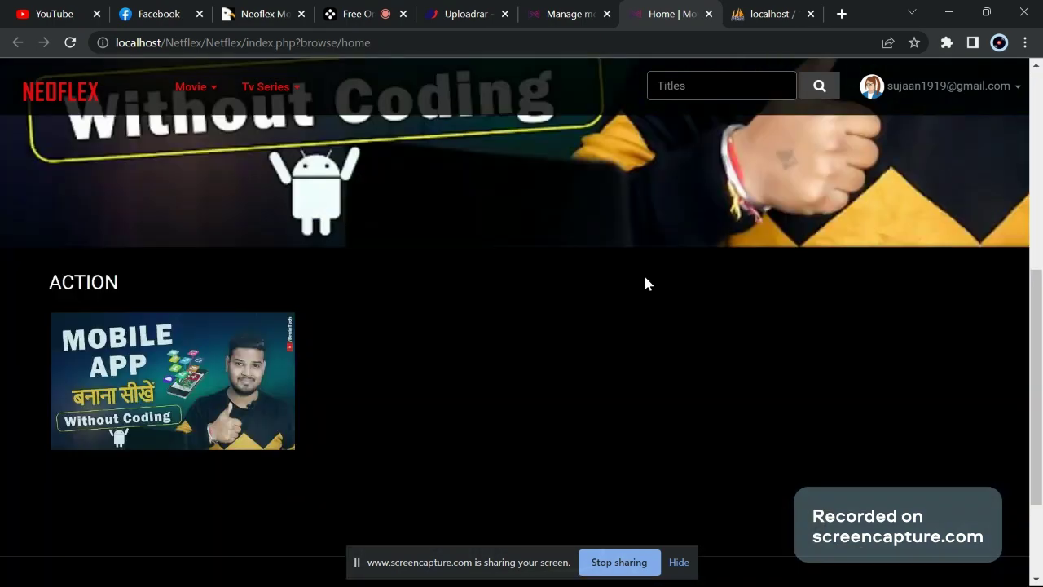
scroll(644, 277, "down", 2)
scroll(644, 284, "up", 5)
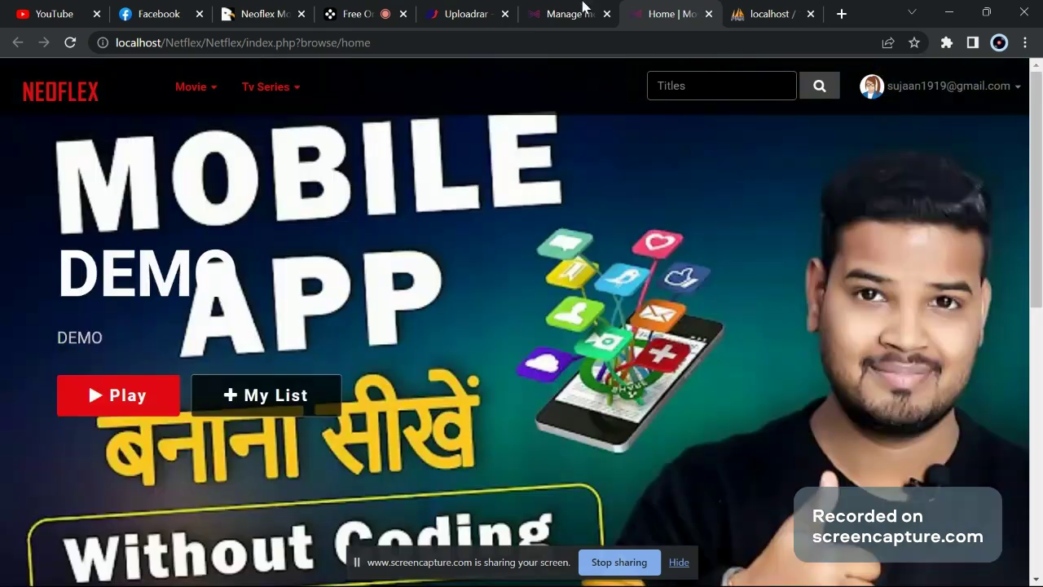
left_click(222, 84)
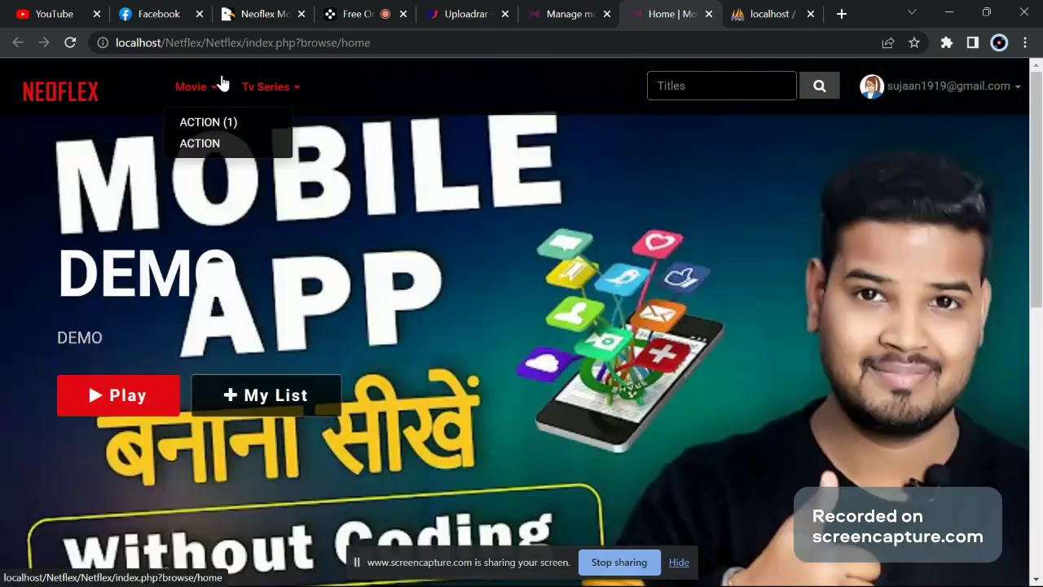
left_click(891, 99)
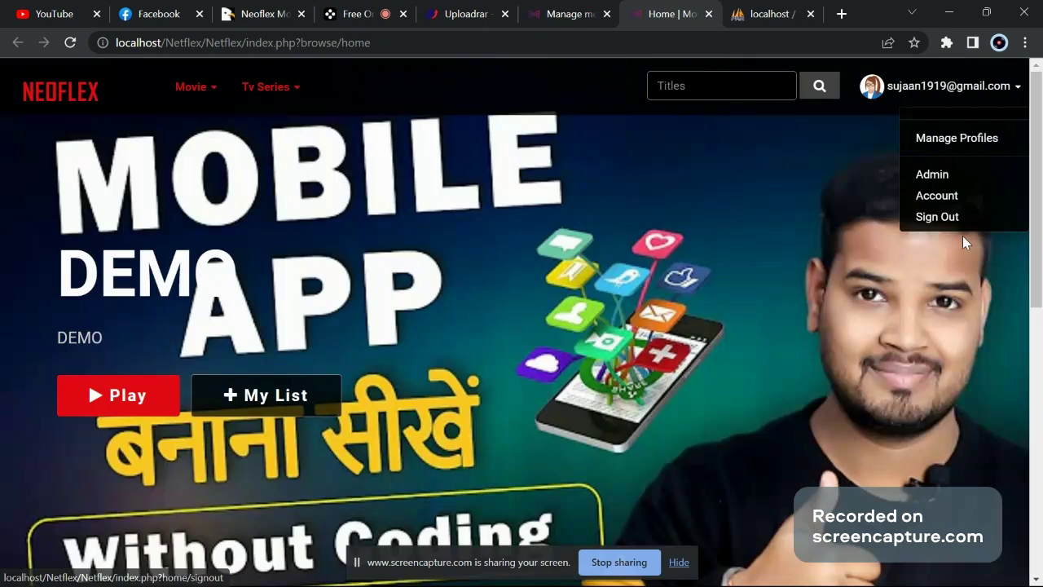
Sign out and load the public landing page at localhost/Netflex/Netflex/
left_click(945, 219)
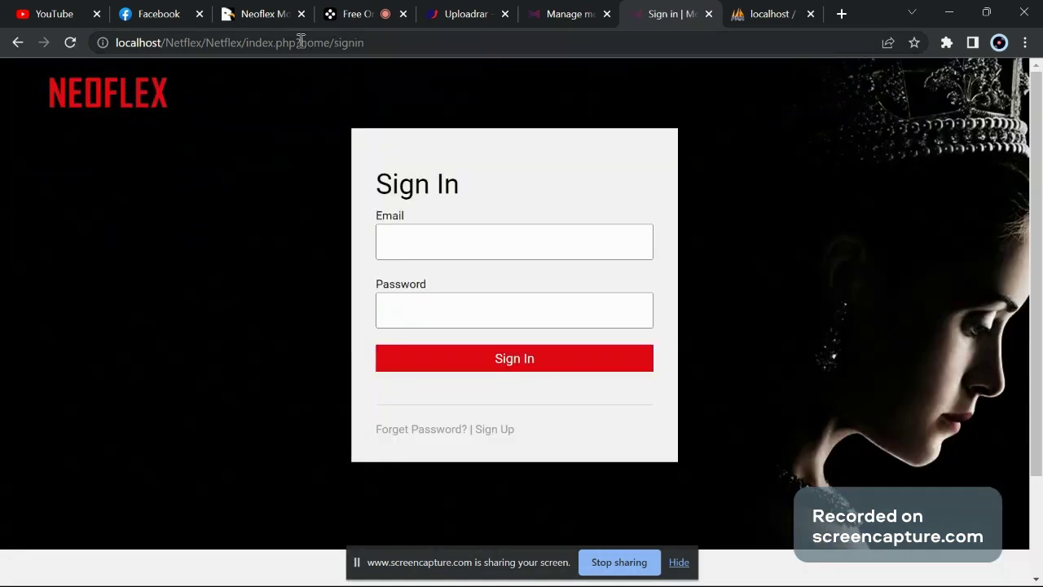
left_click(247, 43)
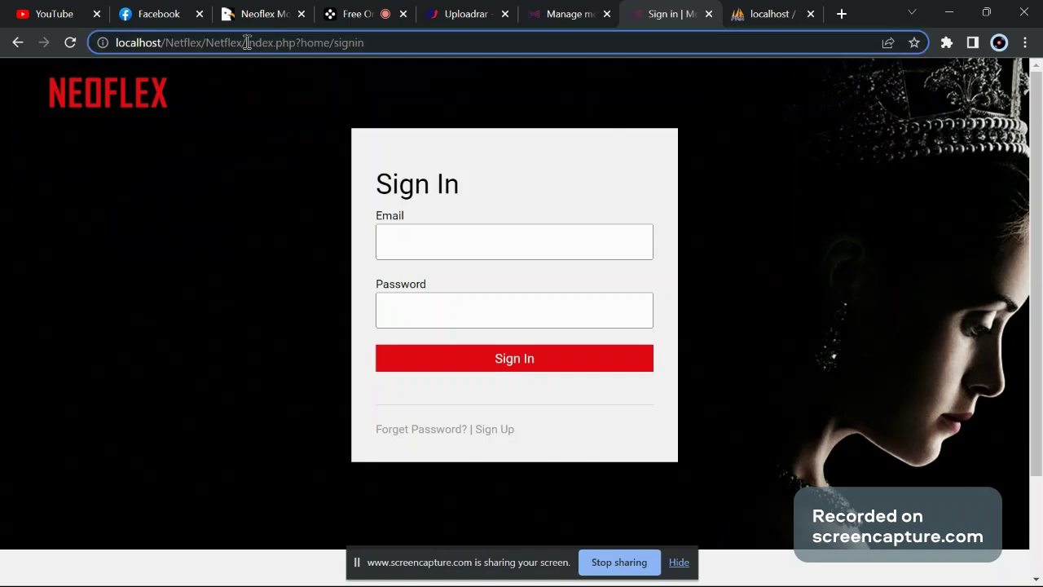
key("shift+End")
key("Delete")
key("Return")
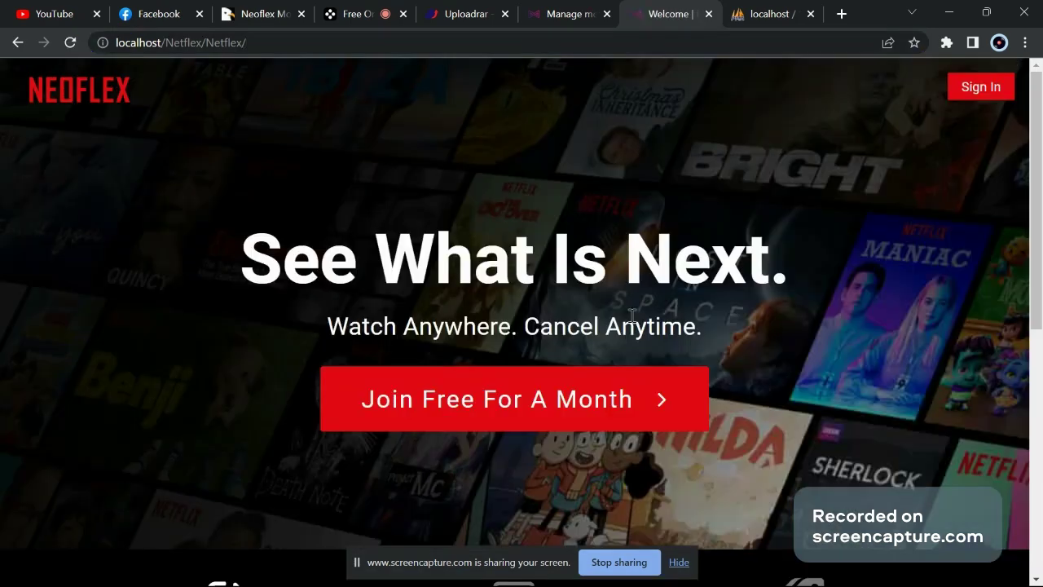
scroll(632, 315, "down", 10)
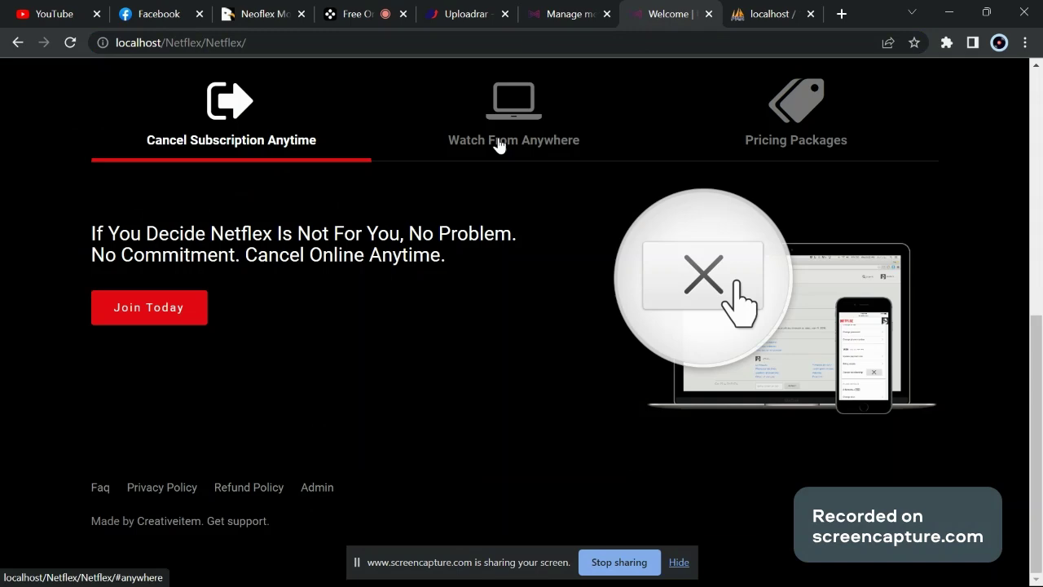
Preview the Watch From Anywhere, Pricing Packages and Cancel Subscription sections, then the Sign Up page, and close the tabs
left_click(500, 145)
left_click(803, 117)
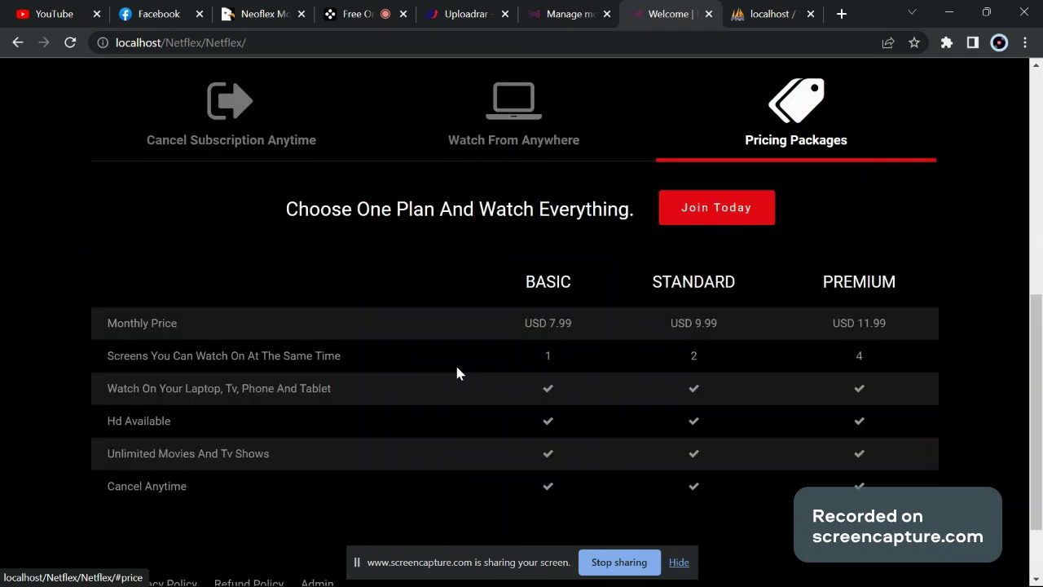
scroll(456, 372, "down", 1)
scroll(430, 418, "up", 3)
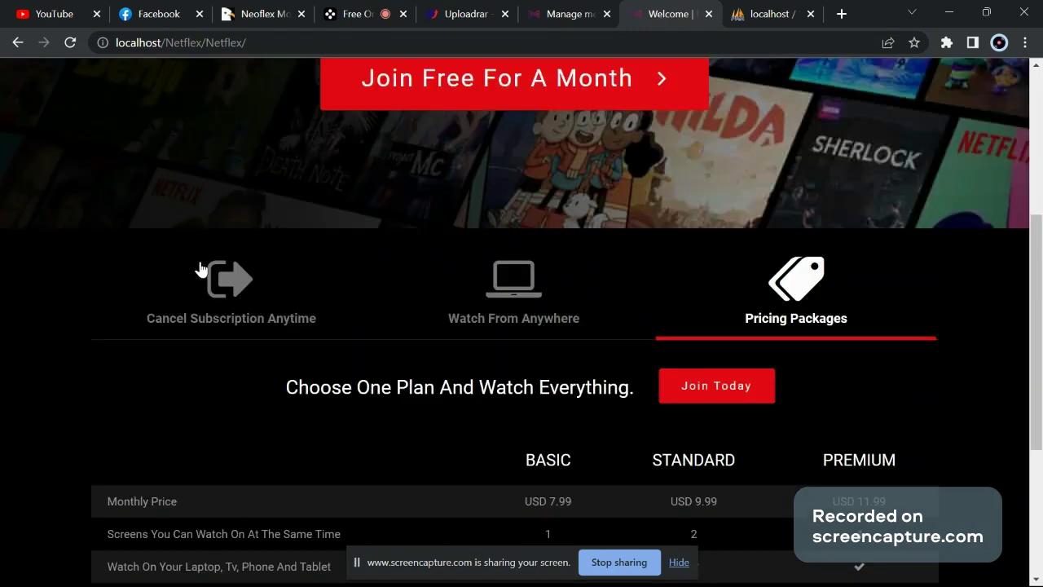
left_click(200, 269)
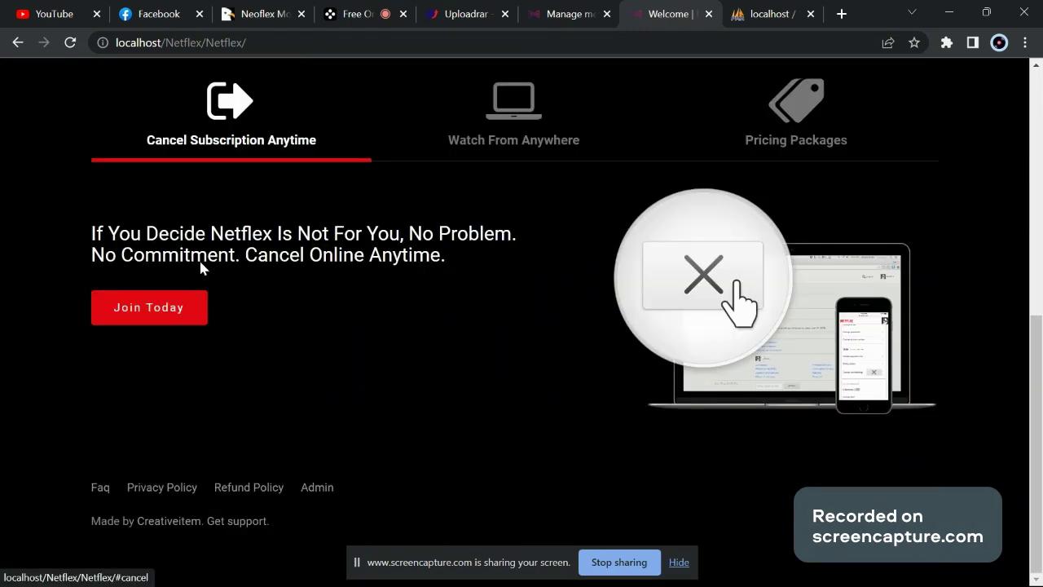
left_click(140, 324)
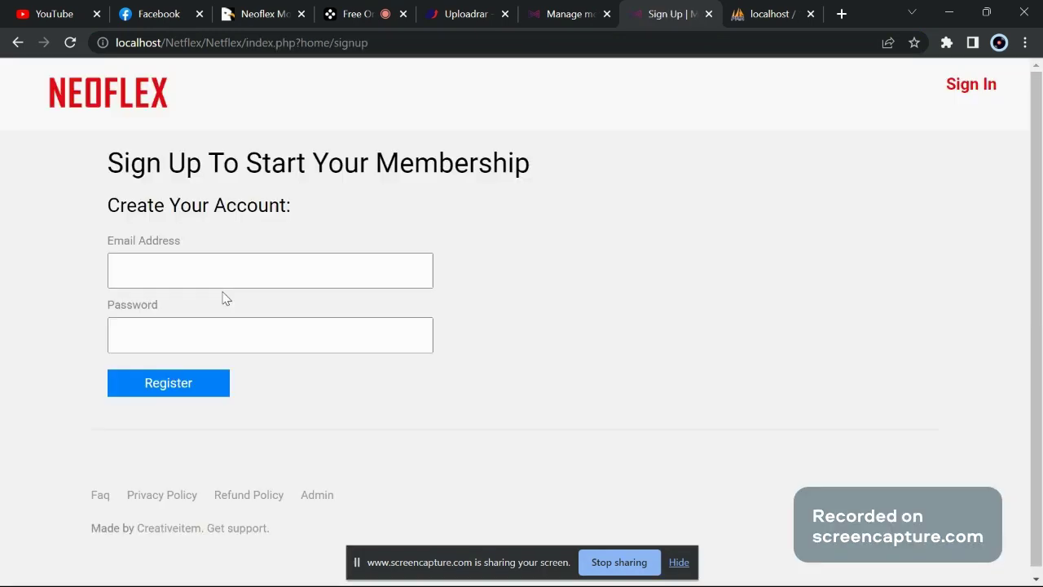
left_click(231, 276)
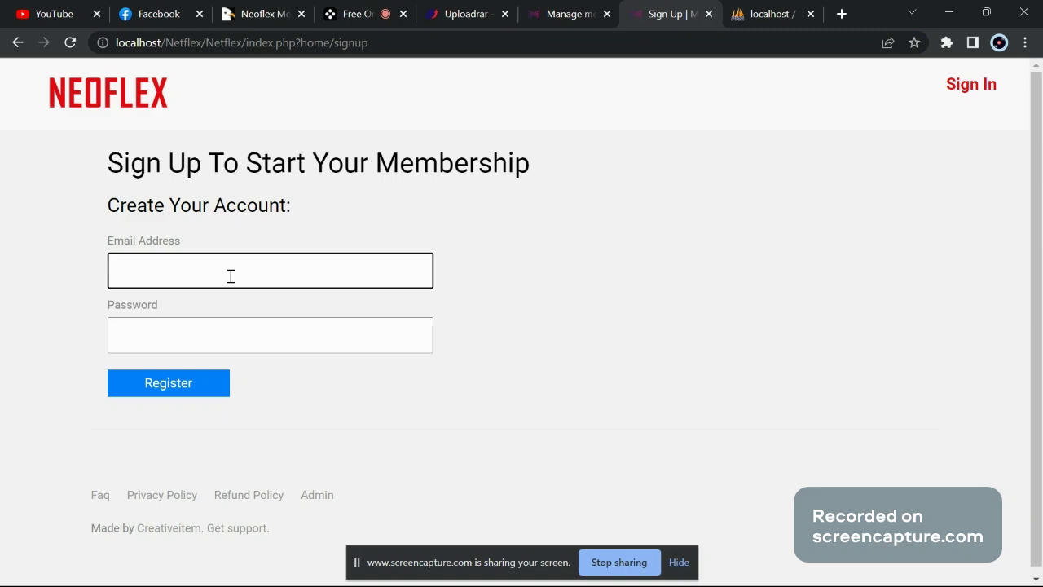
key("ctrl+w")
key("ctrl+w")
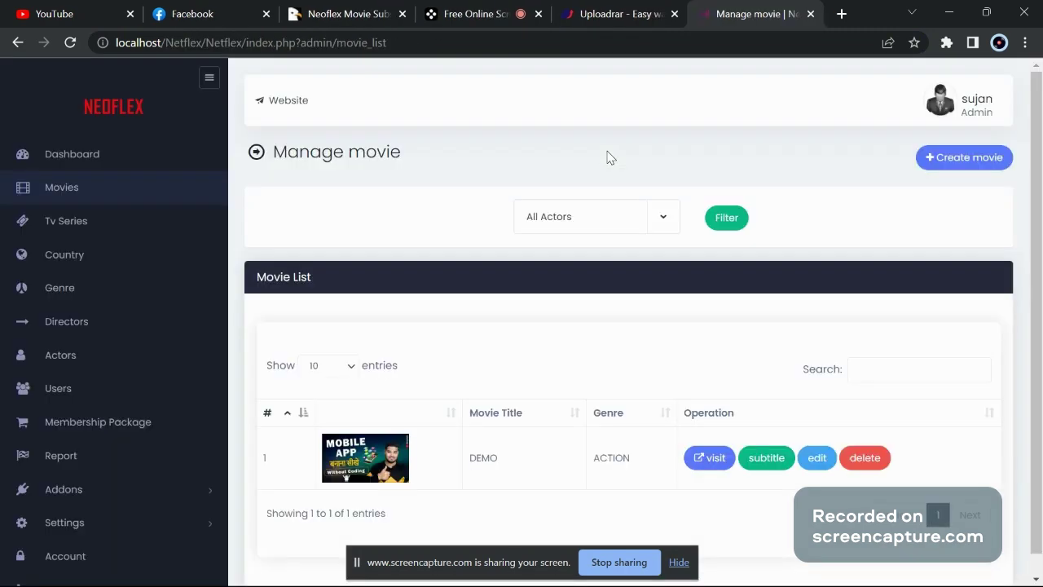
mouse_move(702, 575)
left_click(647, 568)
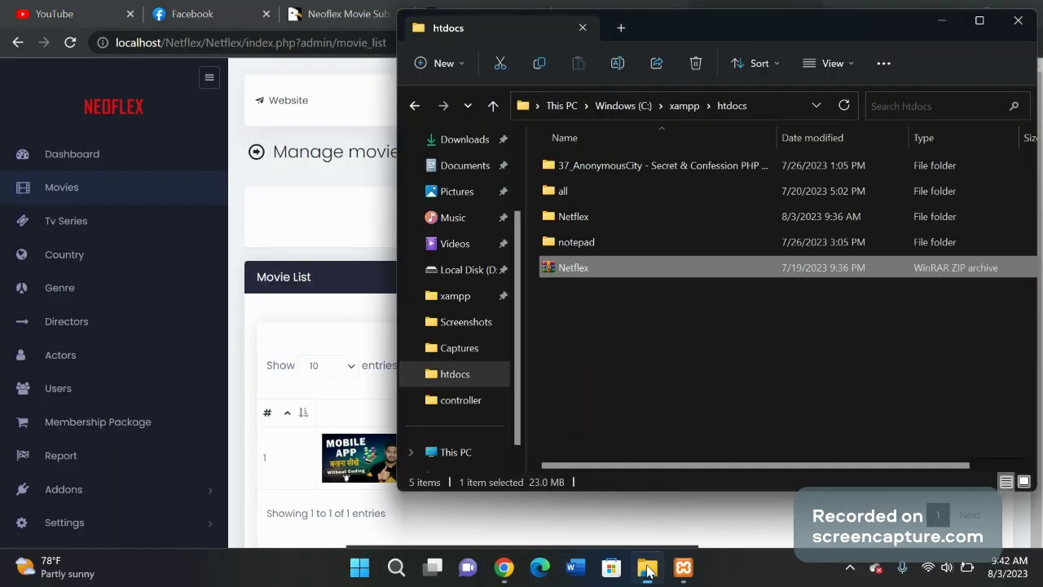
left_click(628, 225)
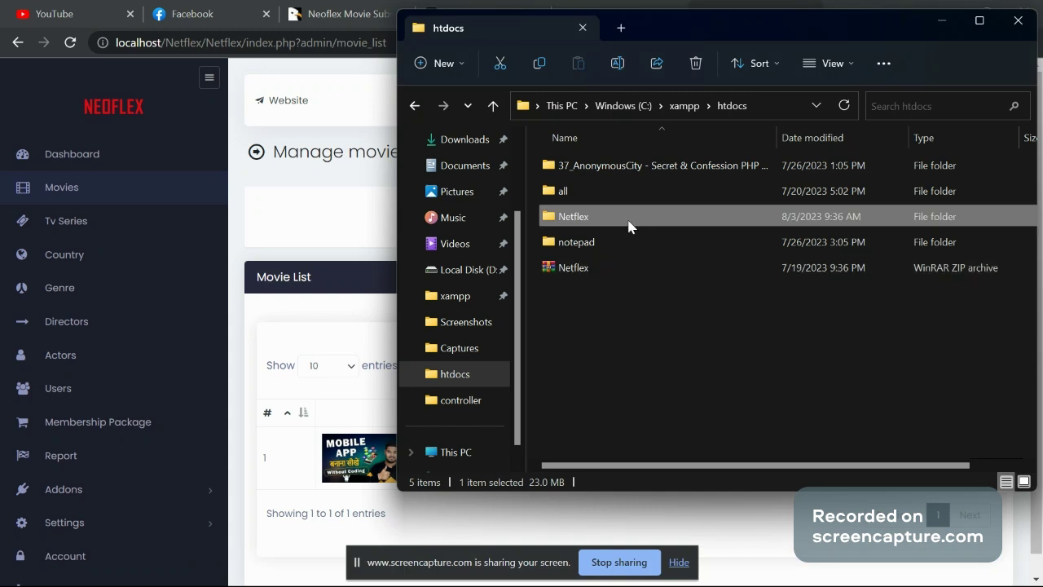
right_click(628, 225)
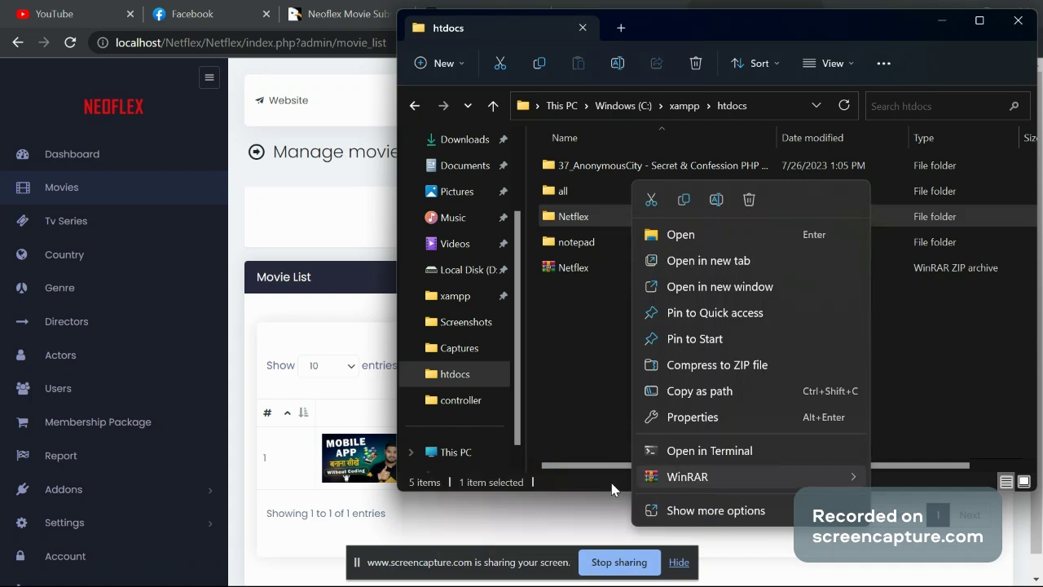
left_click(554, 477)
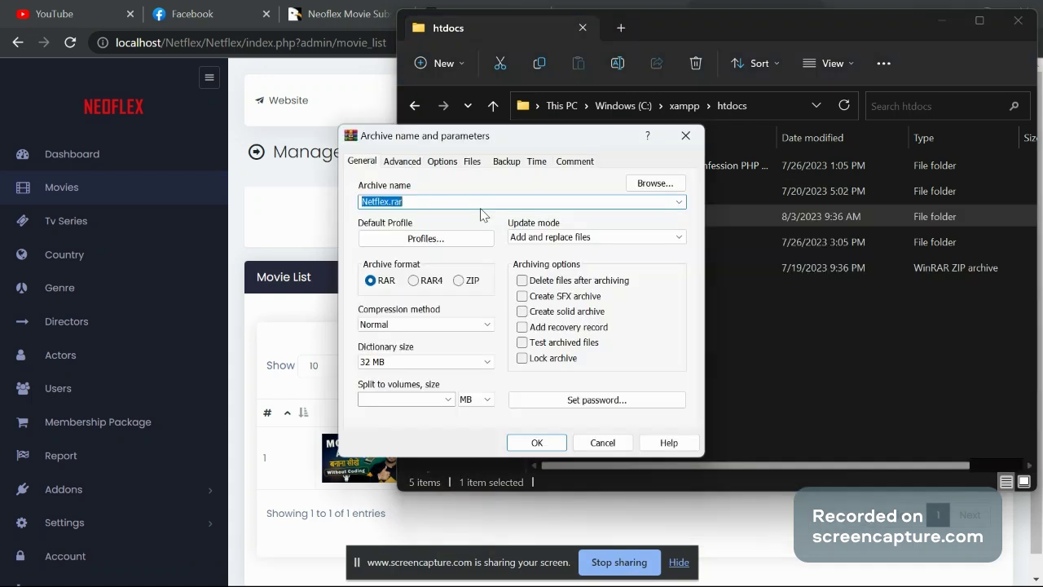
left_click(458, 280)
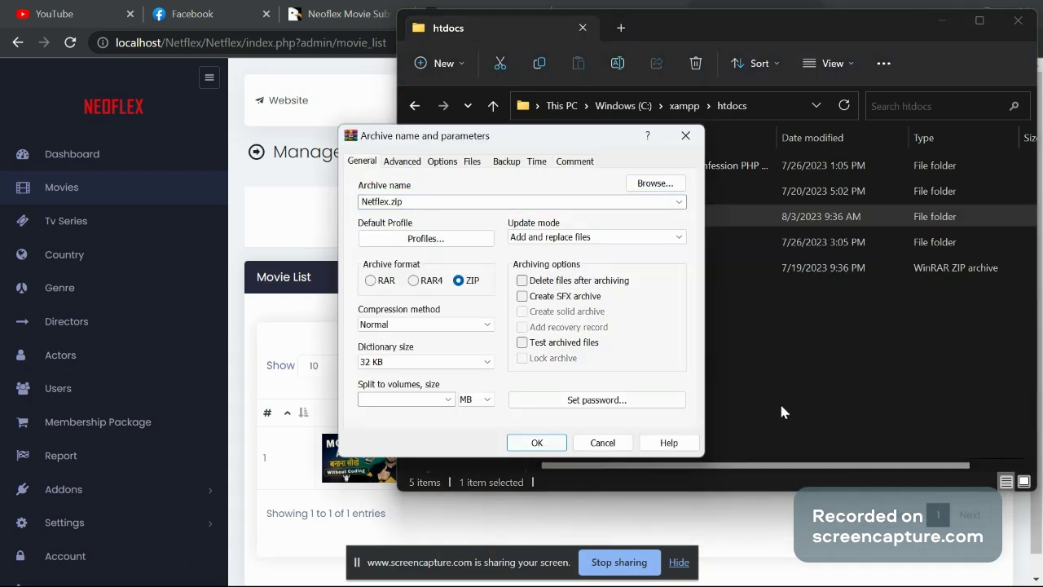
left_click(603, 443)
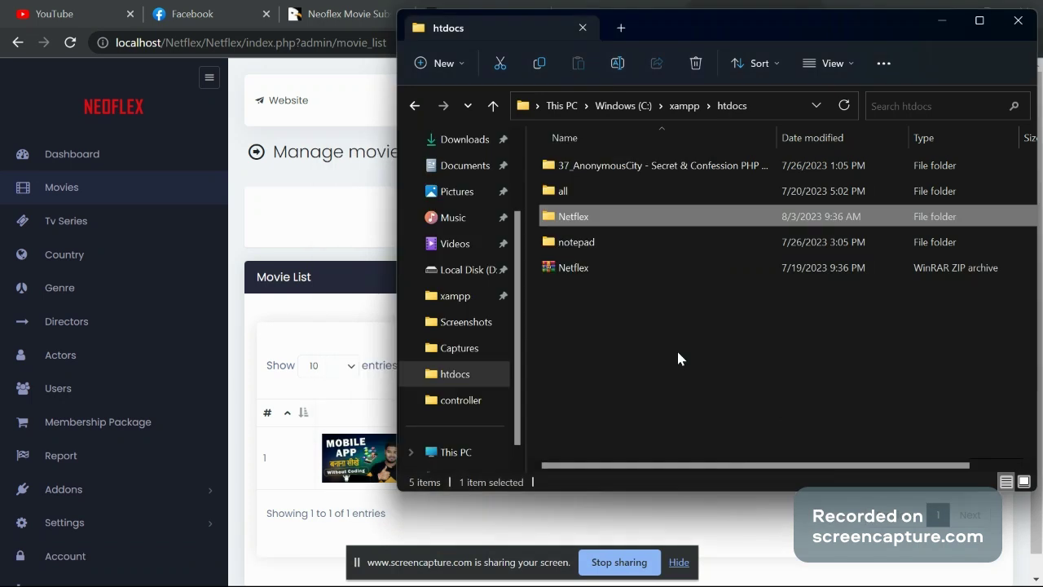
left_click(677, 353)
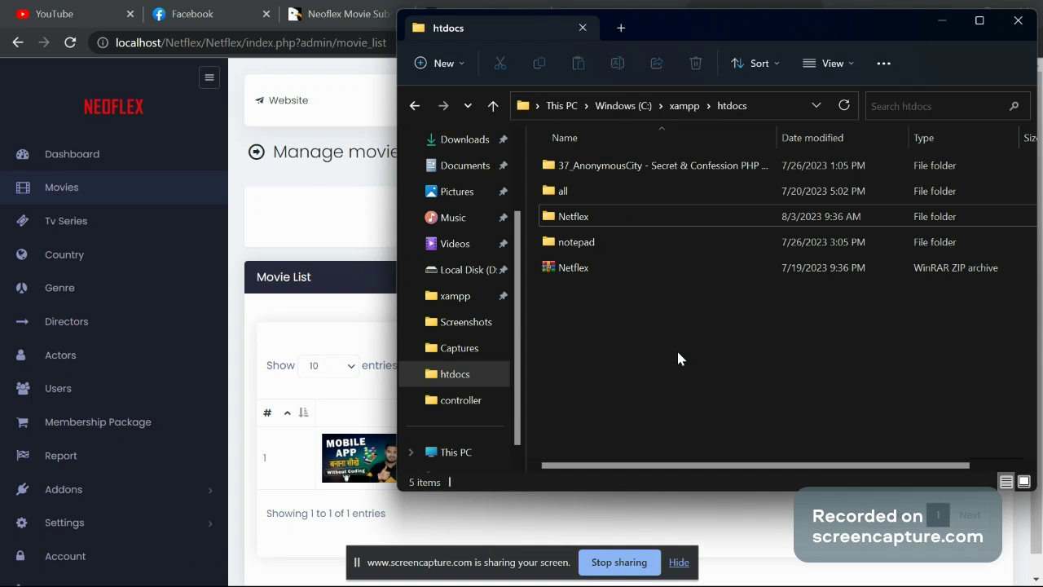
key("alt+Tab")
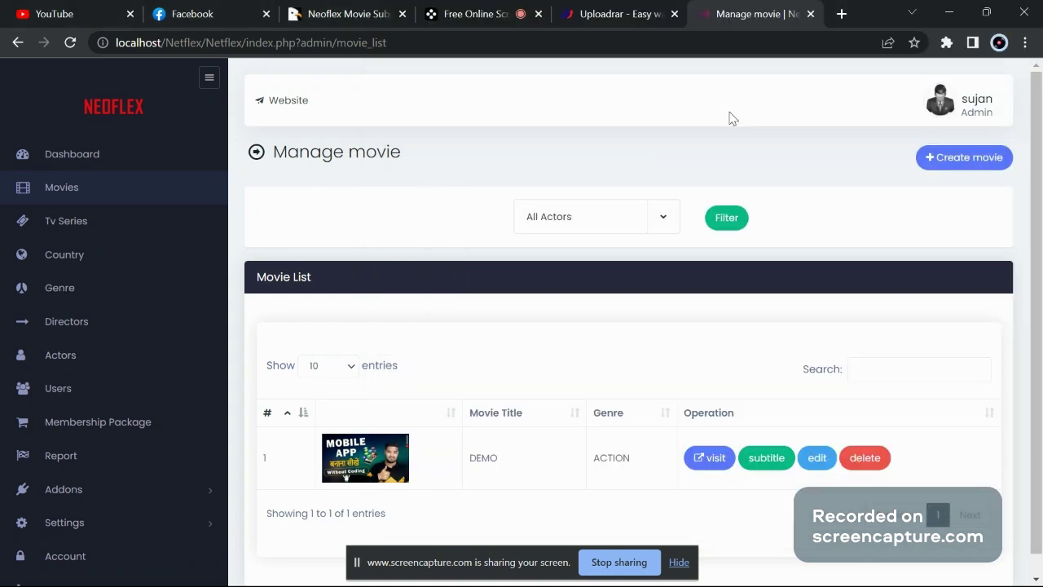